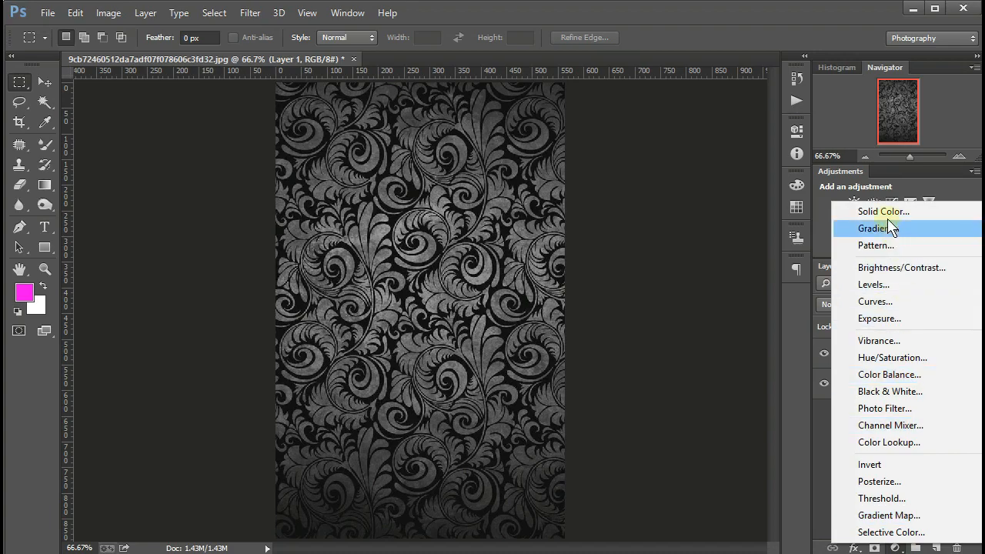
Add a solid color fill layer in dark gray #464646 beneath Layer 0.
click(886, 213)
mouse_move(422, 316)
mouse_down()
mouse_move(407, 336)
mouse_move(412, 312)
mouse_up()
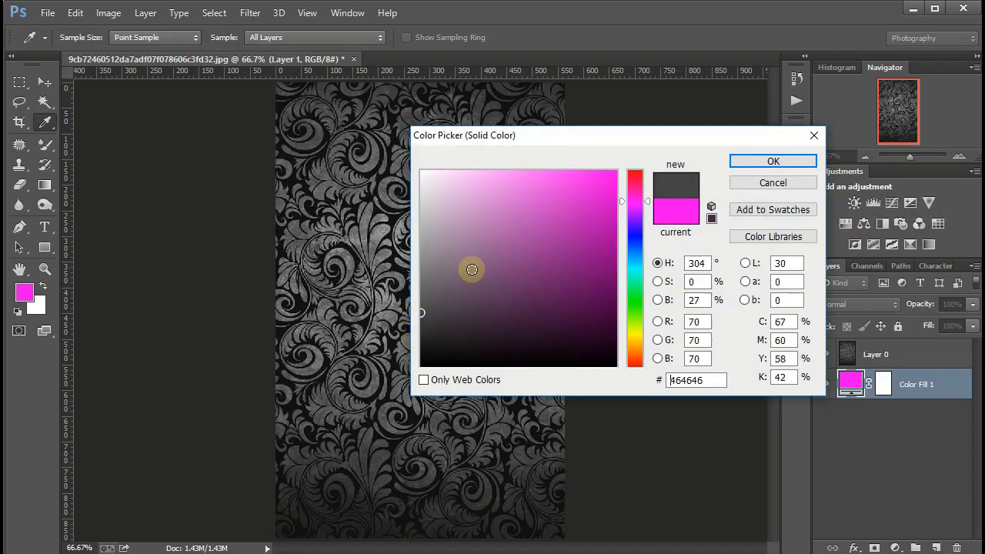
click(770, 161)
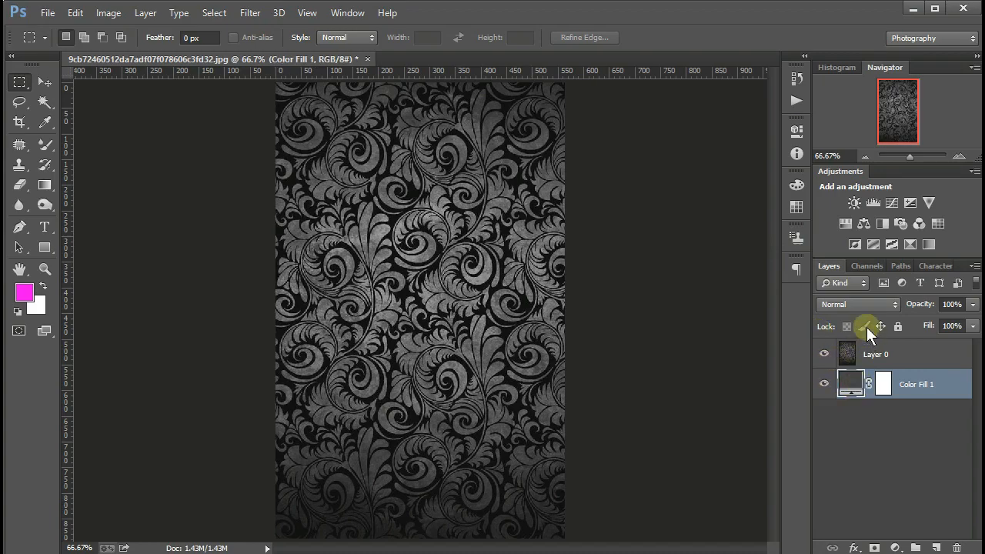
Change the blend mode of Layer 0 to Overlay.
click(844, 361)
click(857, 299)
click(857, 300)
key(Down)
key(Down)
key(Down)
key(Down)
key(Down)
key(Down)
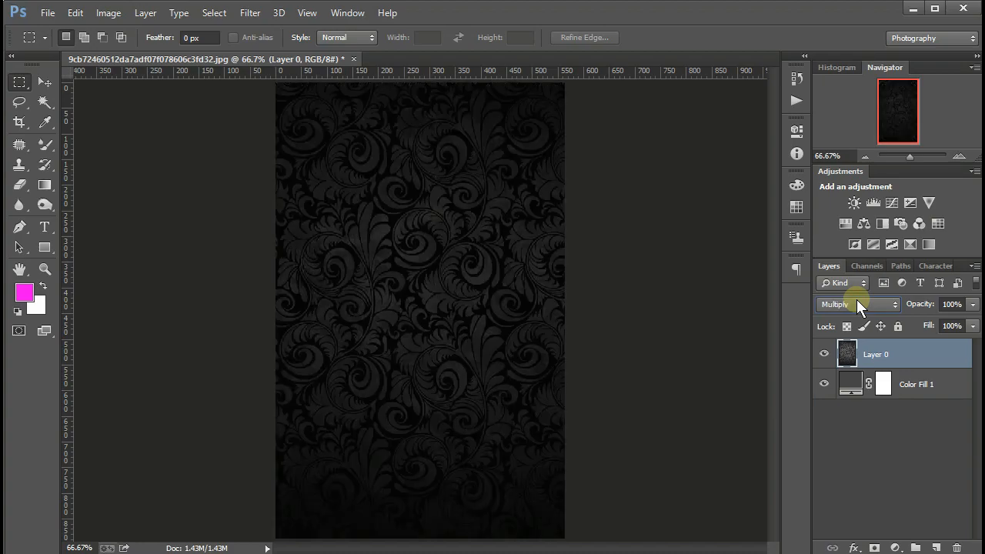
key(Down)
key(Down)
key(Down)
key(Down)
key(Down)
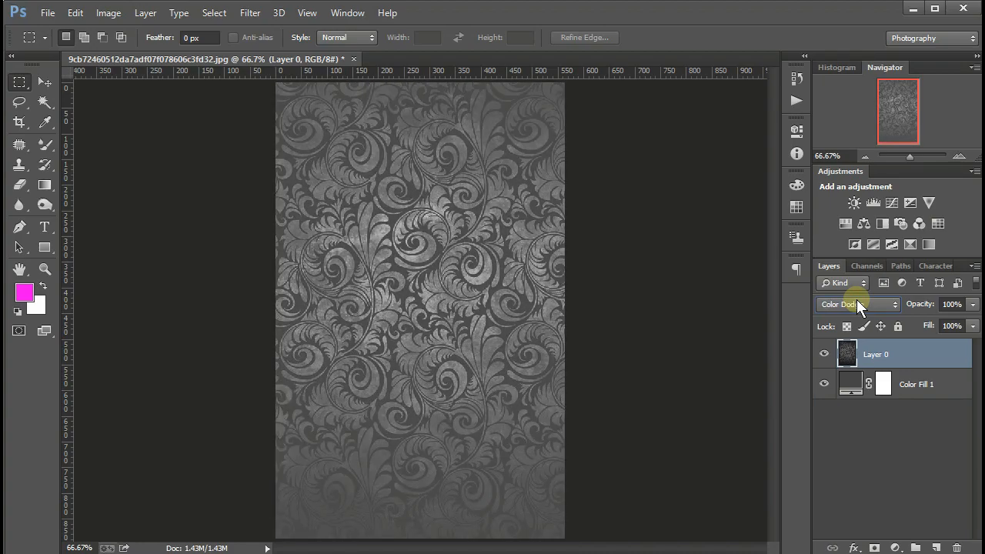
key(Up)
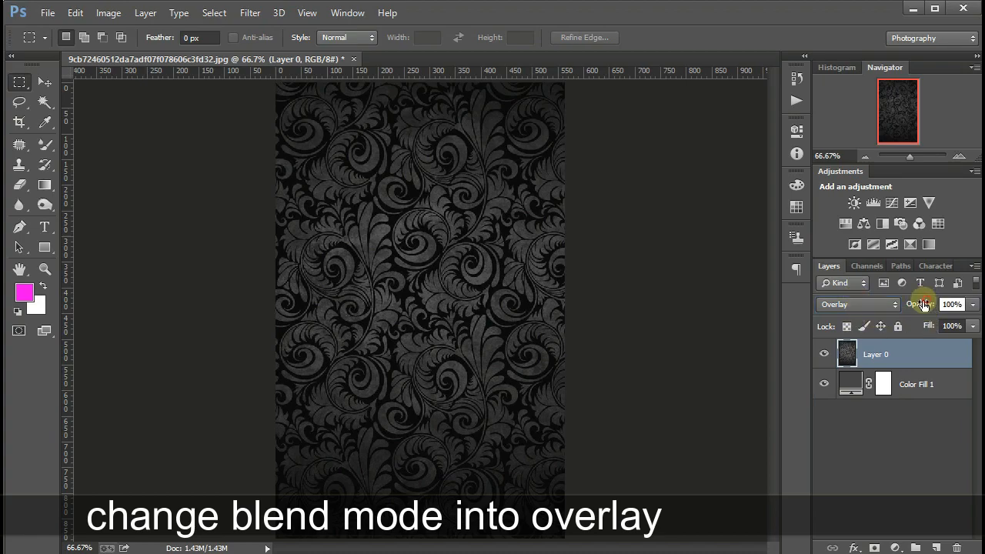
Lower the opacity of Layer 0 to 74%.
drag(909, 305, 900, 306)
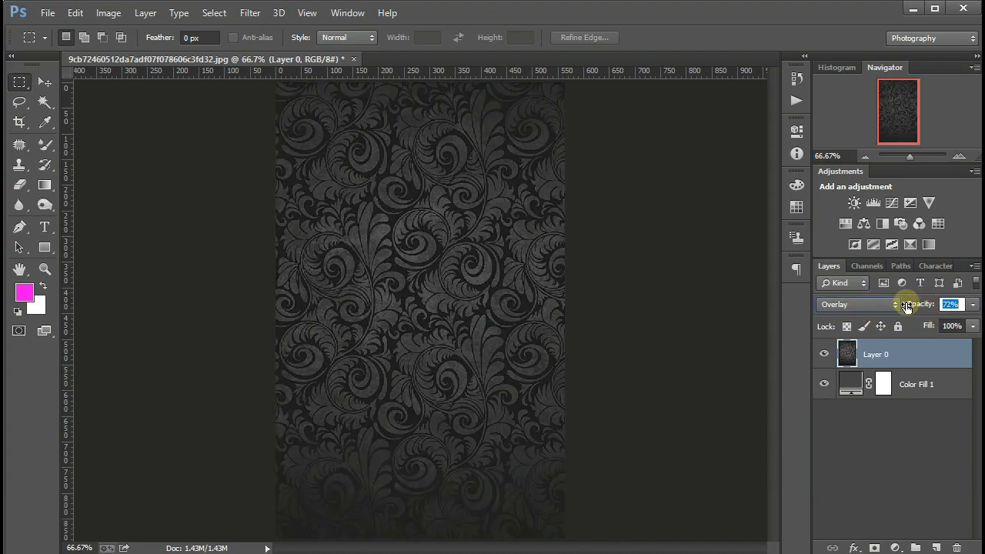
key(ctrl+minus)
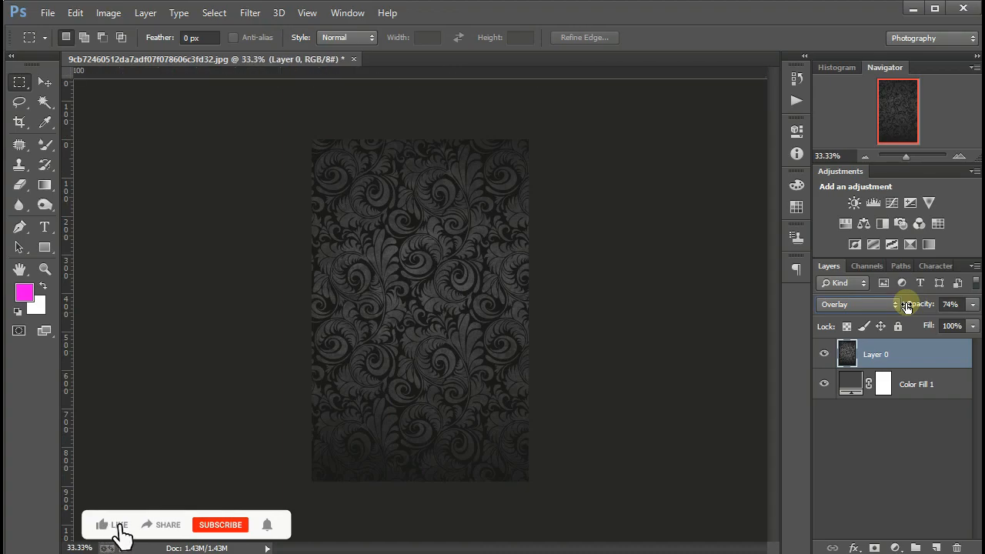
key(ctrl+minus)
key(ctrl+plus)
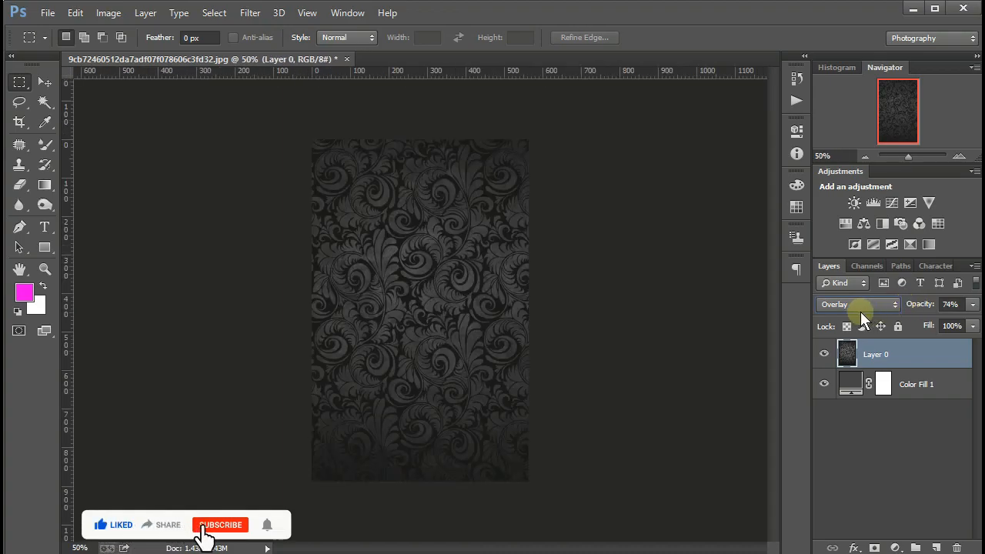
Merge Layer 0 with a new blank layer and with Color Fill 1 into a single layer, and clear the selection.
click(934, 546)
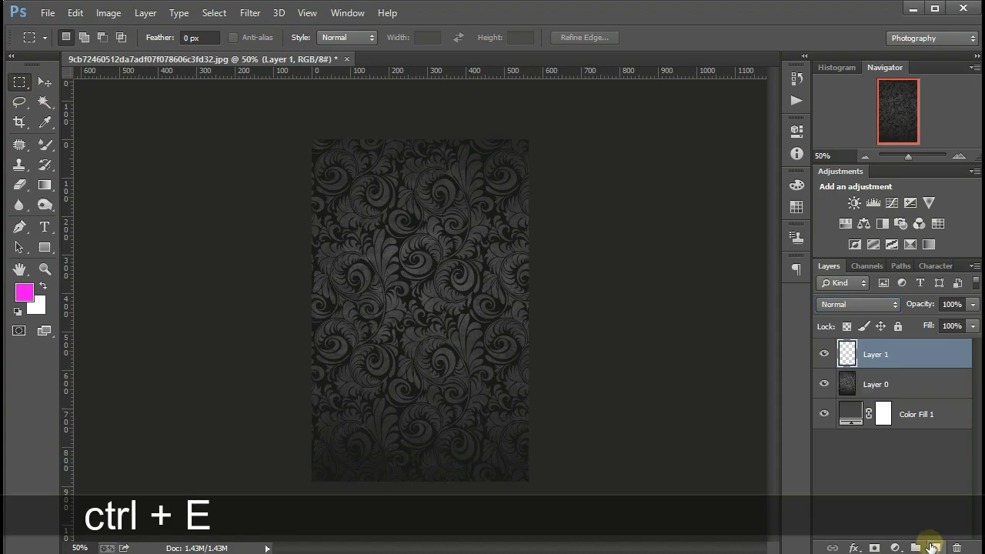
key(ctrl+e)
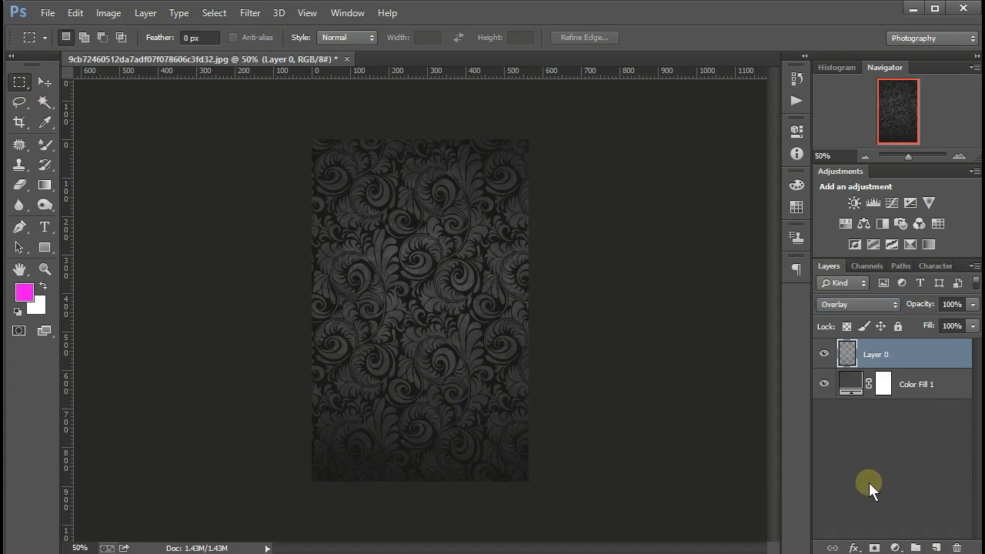
ctrl+click(861, 387)
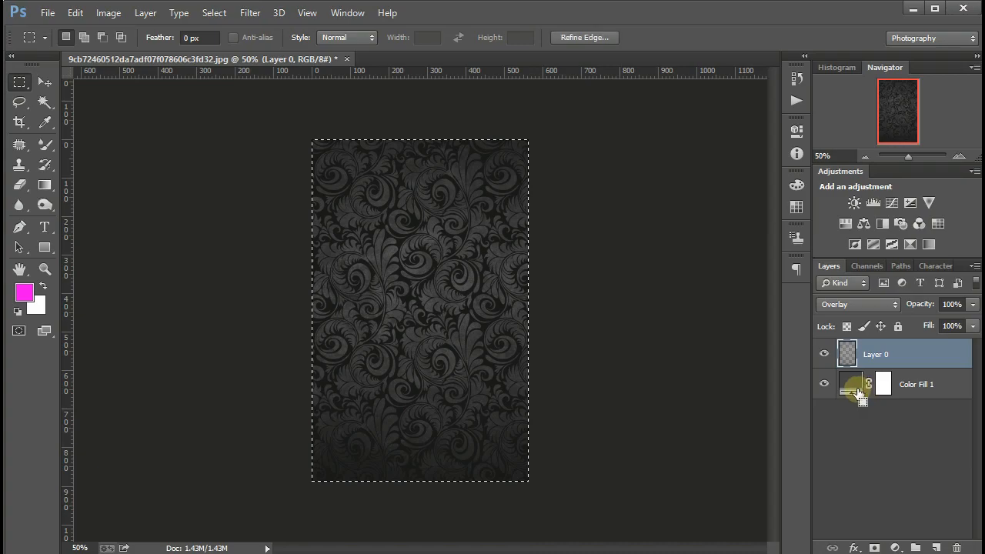
shift+click(924, 387)
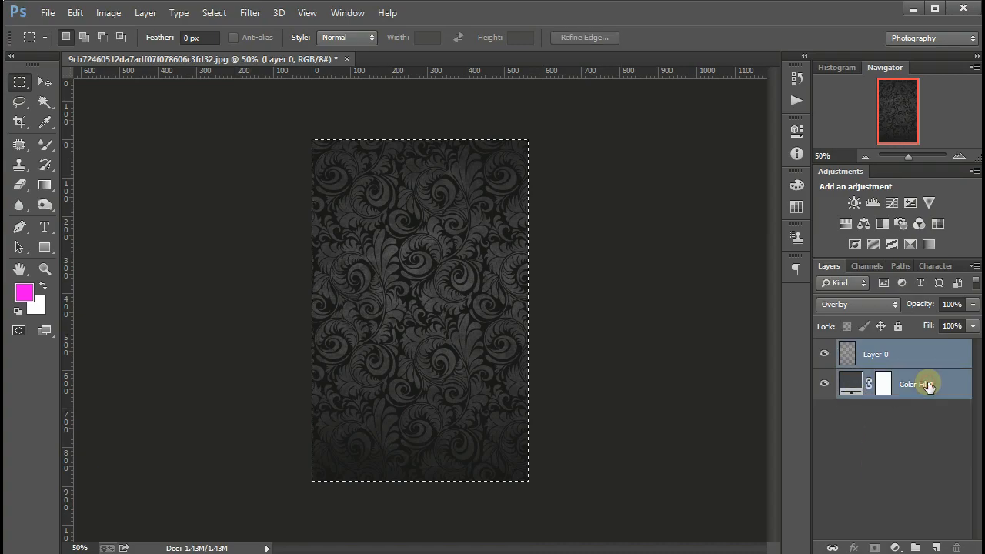
key(ctrl+e)
click(595, 358)
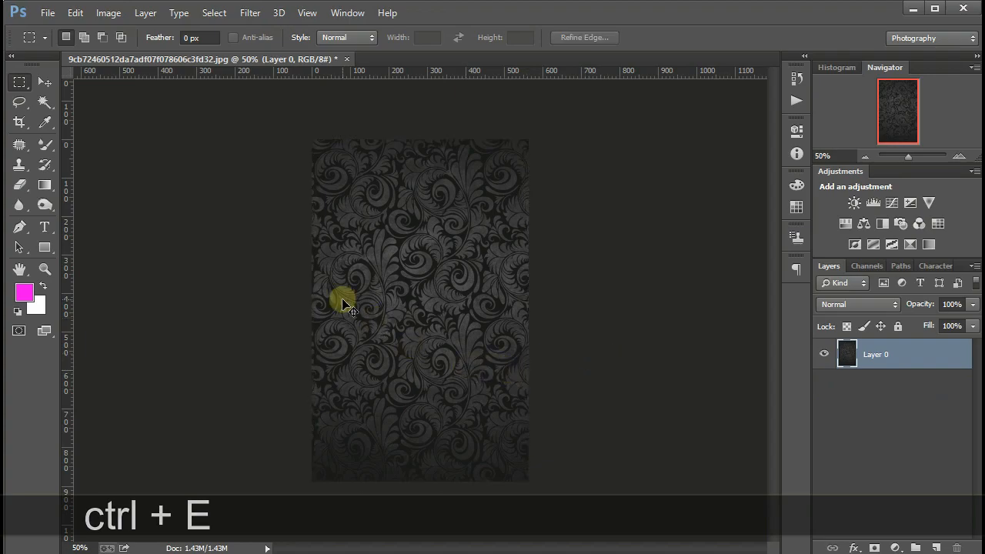
Open the graffiti door photo 05faabbde99dd5c2df62988580f986cf.jpg from within the backgrounds folder.
click(107, 13)
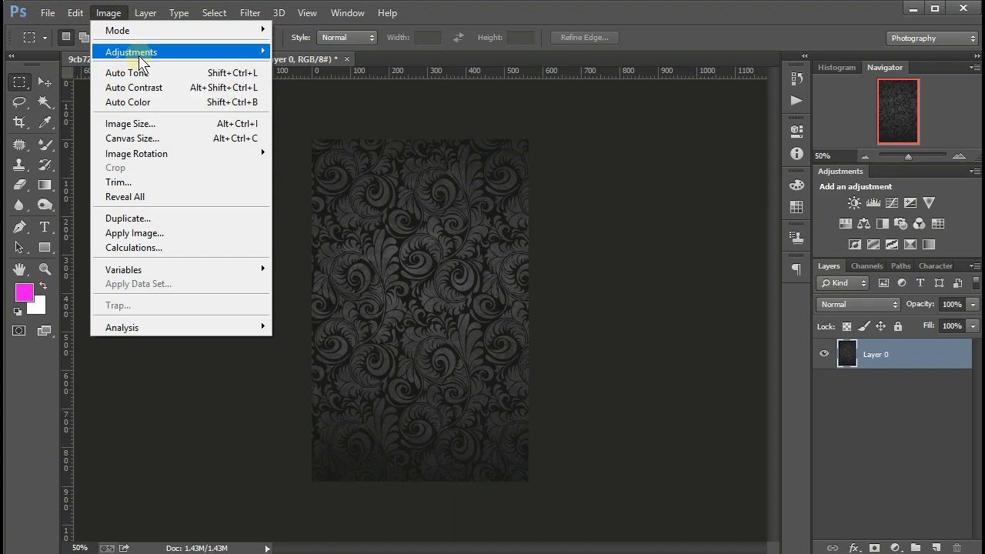
click(53, 40)
click(47, 13)
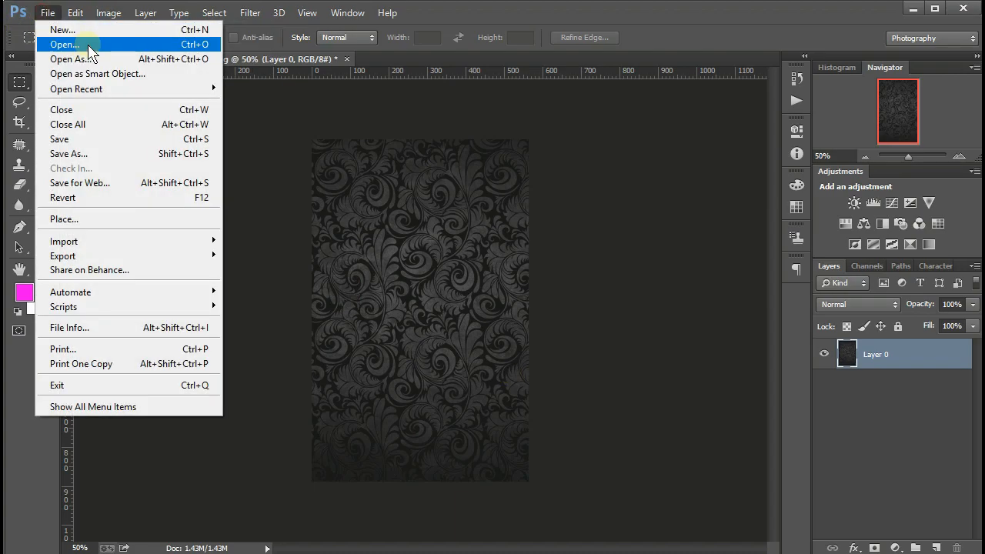
click(92, 46)
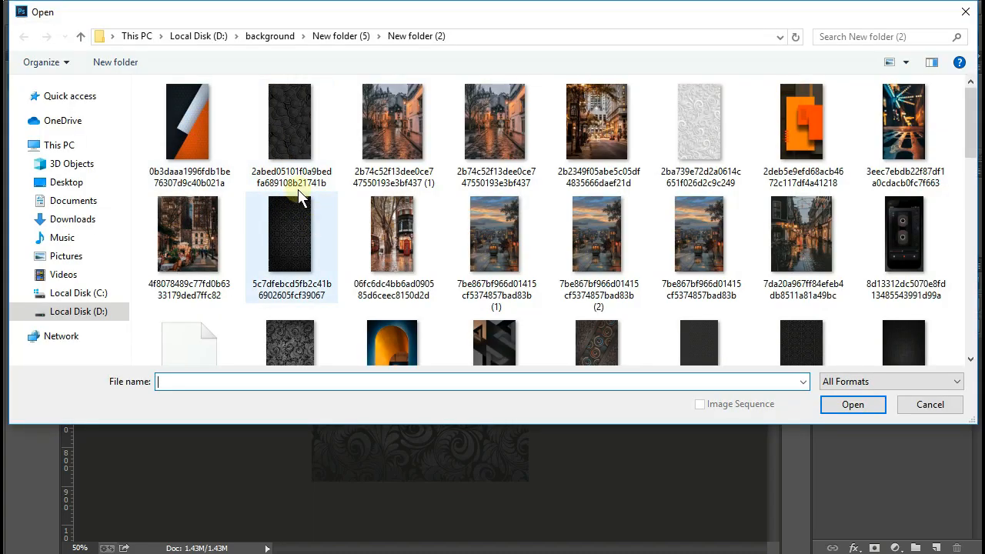
click(142, 39)
double_click(434, 235)
double_click(187, 123)
double_click(277, 131)
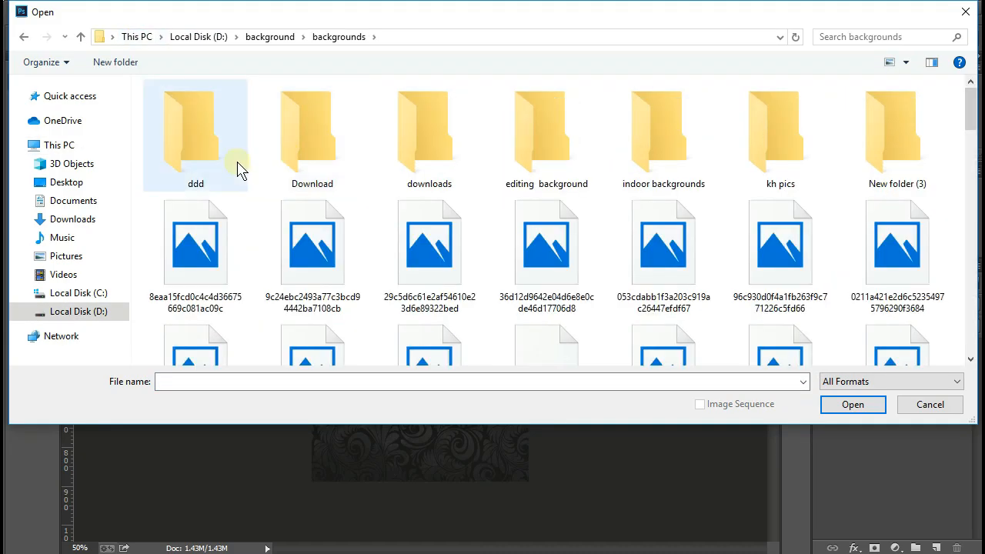
double_click(494, 173)
double_click(652, 216)
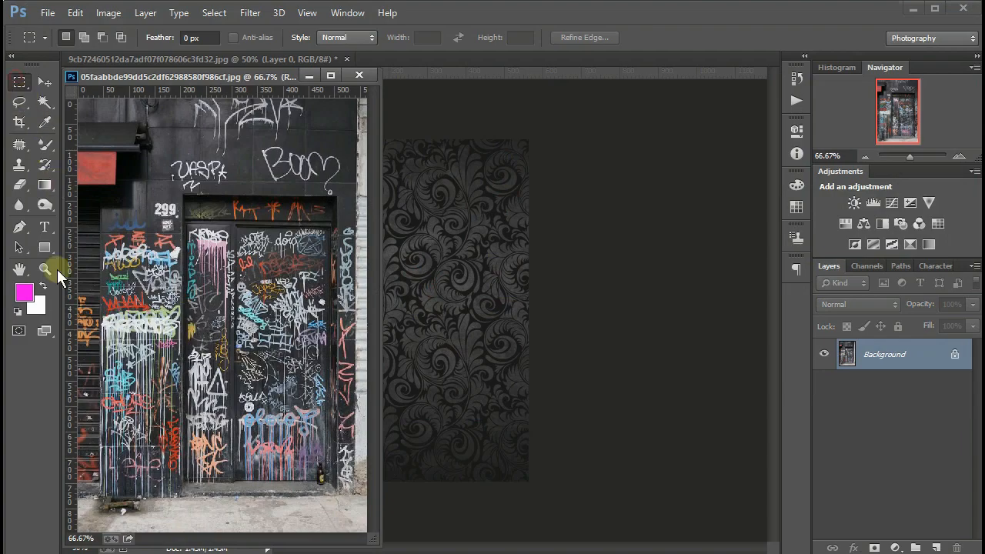
Select the strip of step and pavement below the graffiti door, move it into the wallpaper document, and close the photo.
drag(183, 478, 333, 532)
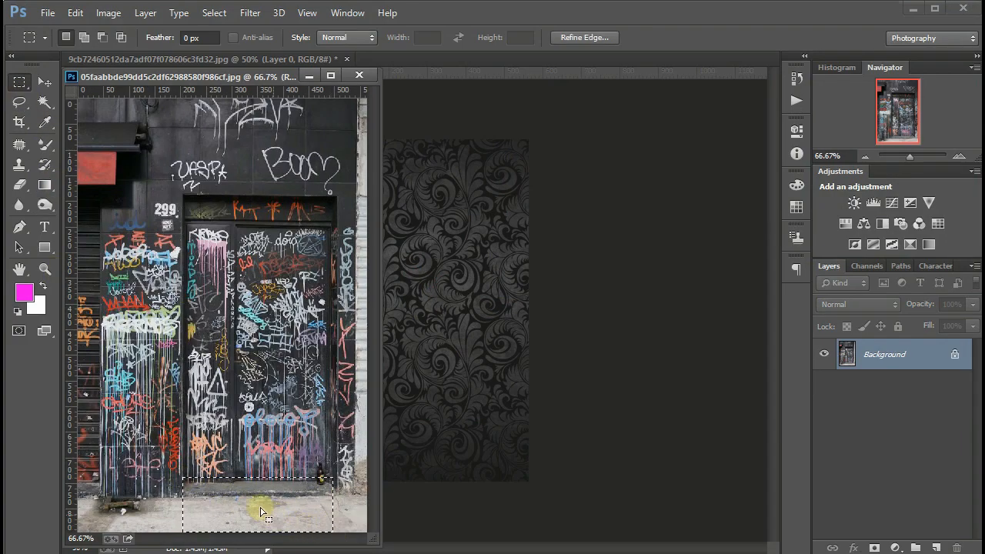
drag(180, 470, 339, 482)
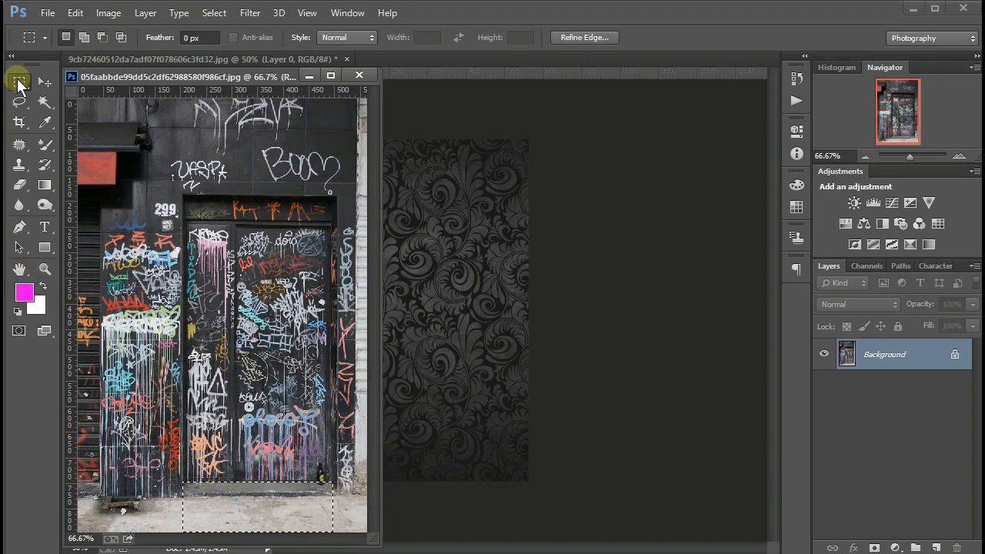
click(45, 82)
drag(261, 524, 429, 407)
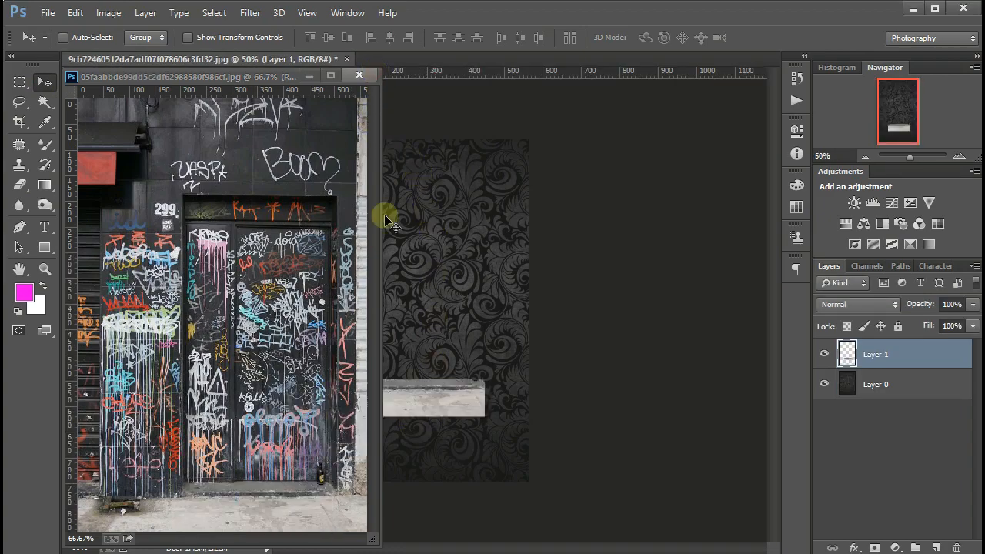
key(ctrl+w)
Scale the pavement strip on Layer 1 to about 200% and place it as a floor across the bottom of the image.
key(ctrl+t)
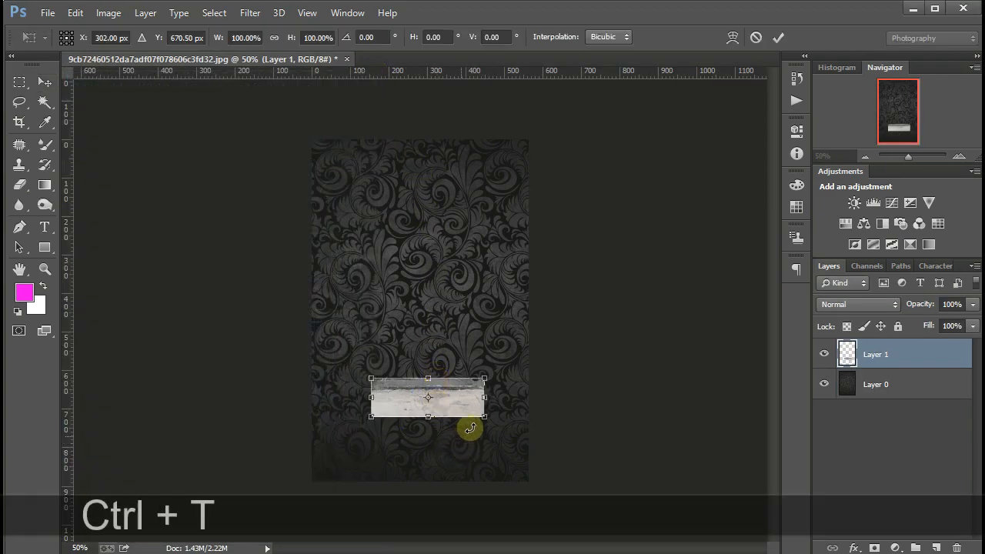
drag(484, 416, 528, 472)
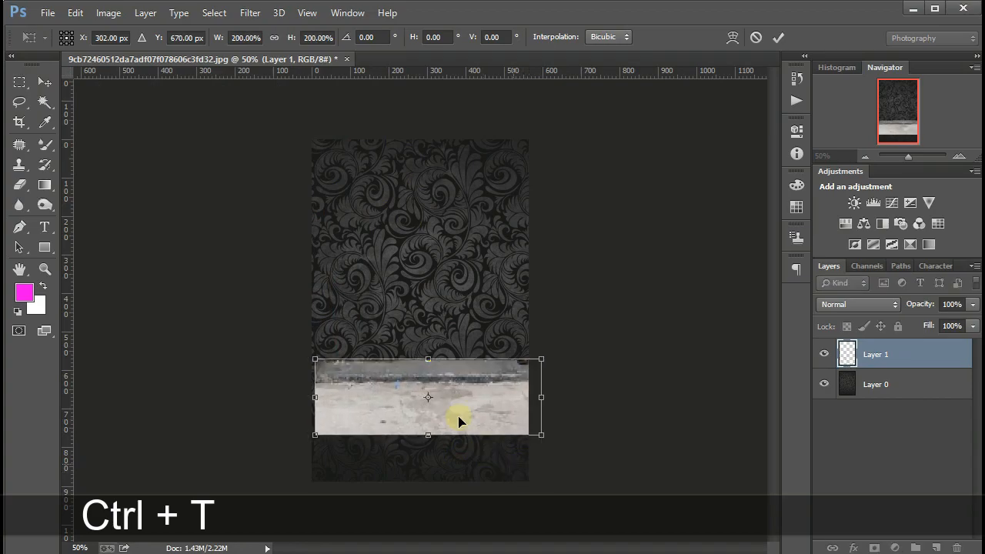
drag(488, 444, 484, 479)
key(Return)
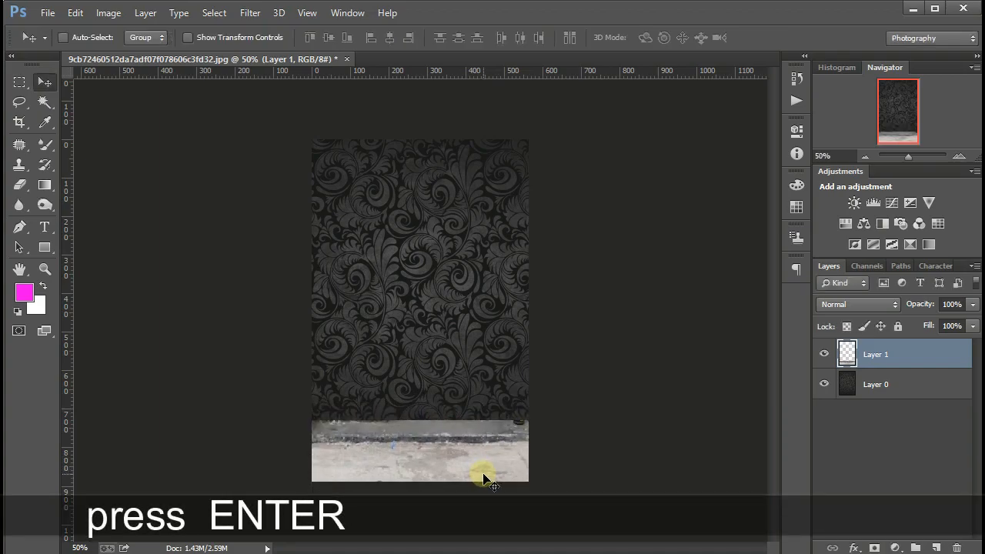
mouse_move(459, 464)
mouse_down()
mouse_move(455, 445)
mouse_move(466, 451)
mouse_move(456, 453)
mouse_up()
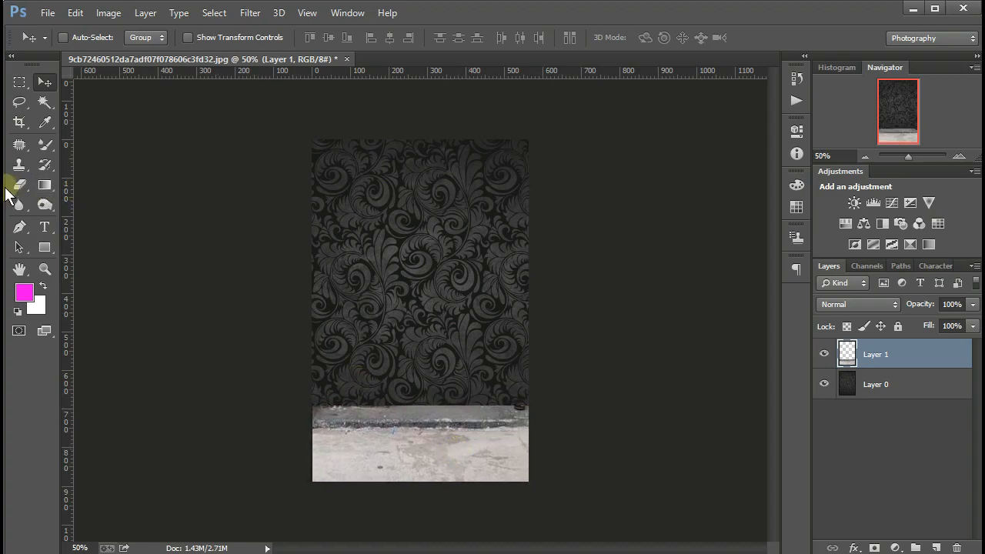
Extend the canvas slightly beyond the image's right edge with the Crop tool to reveal the rest of the floor.
click(19, 124)
mouse_move(539, 308)
mouse_down()
mouse_move(563, 310)
mouse_move(536, 308)
mouse_up()
key(Return)
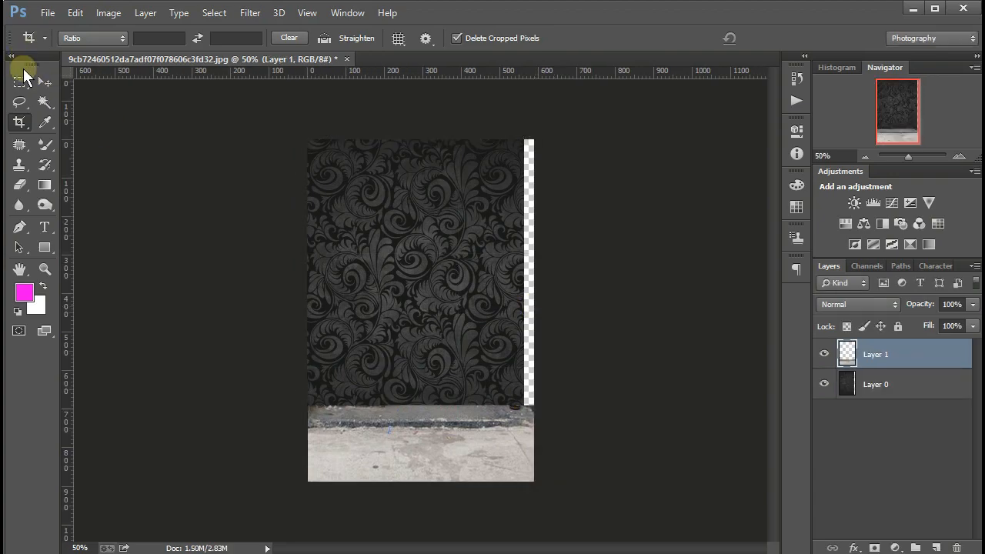
Duplicate the wallpaper on Layer 0 and shift the copy right to cover the transparent strip.
click(44, 82)
drag(504, 378, 505, 380)
click(848, 389)
mouse_move(405, 269)
mouse_down()
mouse_move(422, 273)
mouse_move(408, 273)
mouse_up()
mouse_move(516, 312)
mouse_down()
mouse_move(686, 308)
mouse_move(497, 310)
mouse_move(535, 310)
mouse_up()
alt+click(532, 310)
key(ctrl+z)
Move the Layer 0 copy farther right so the wallpaper pattern continues to the canvas edge.
key(z)
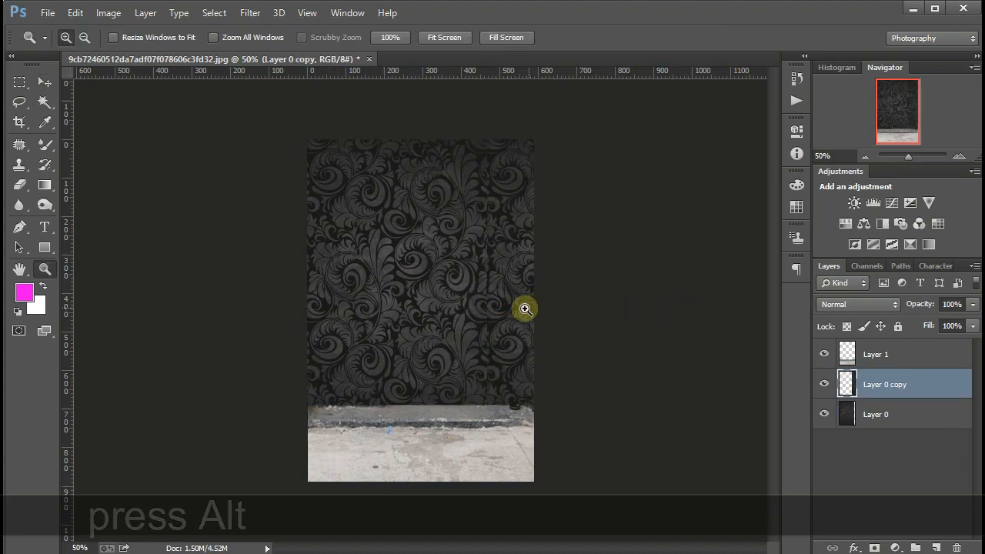
click(516, 312)
click(41, 83)
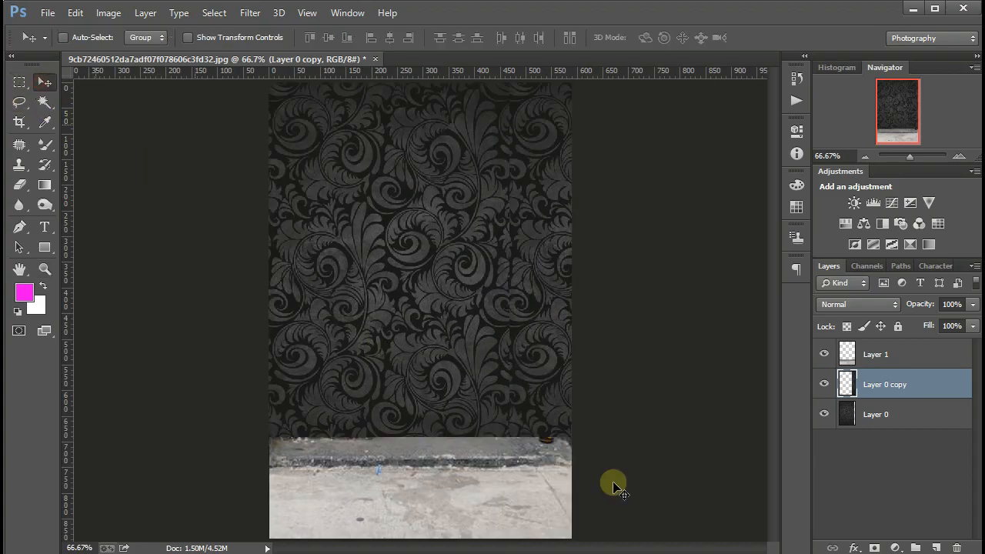
drag(558, 341, 604, 339)
key(ctrl+minus)
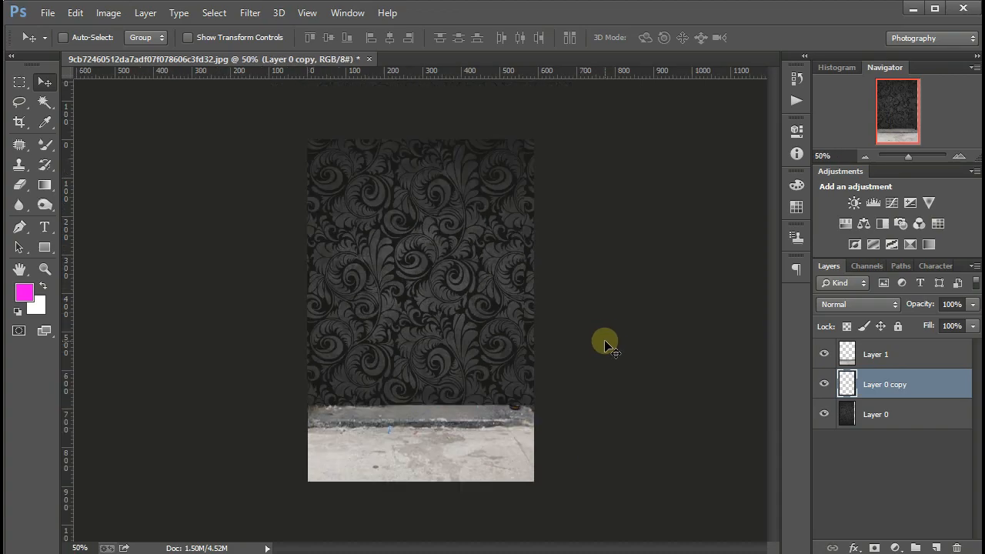
Darken the floor on Layer 1 with Levels, using input levels of about 32, 0.61 and 242.
click(877, 354)
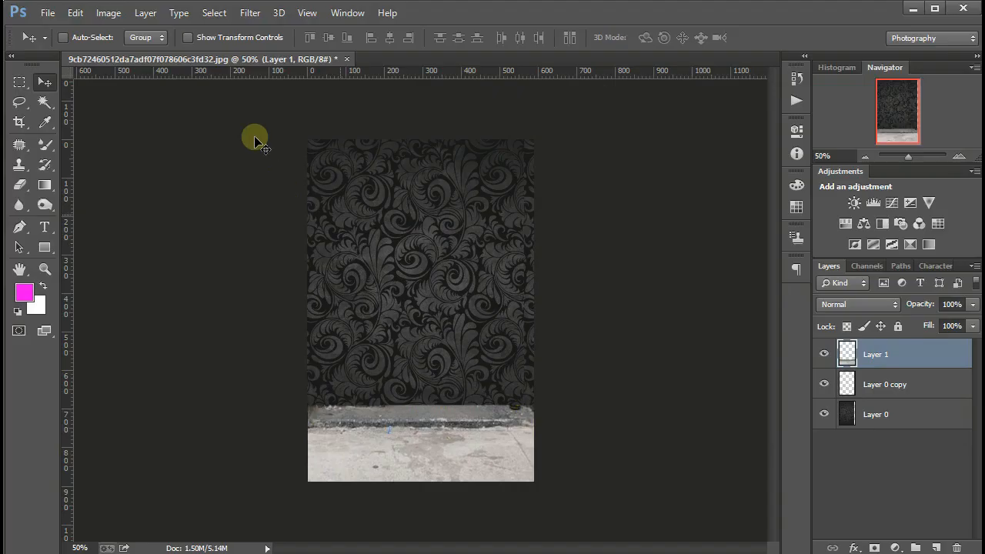
click(108, 13)
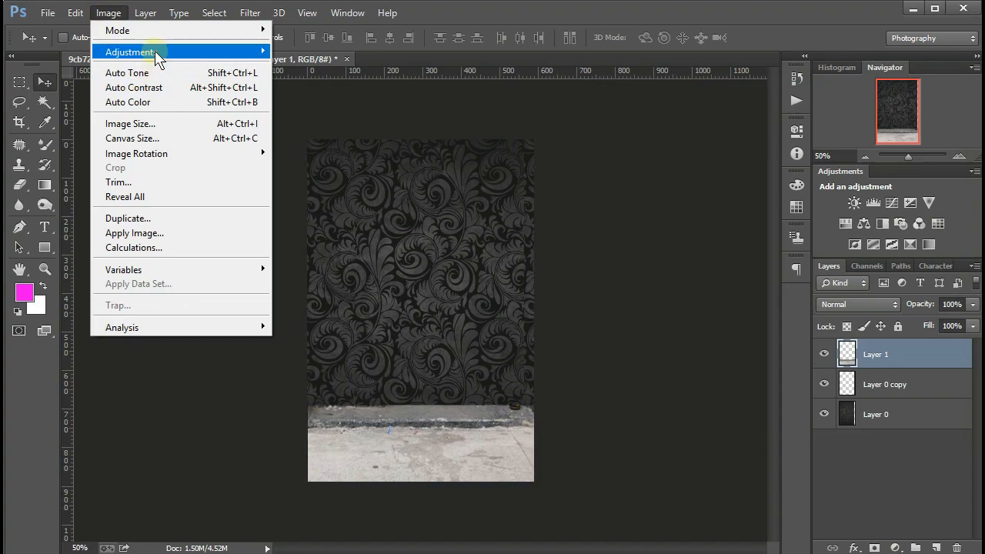
mouse_move(158, 54)
click(345, 66)
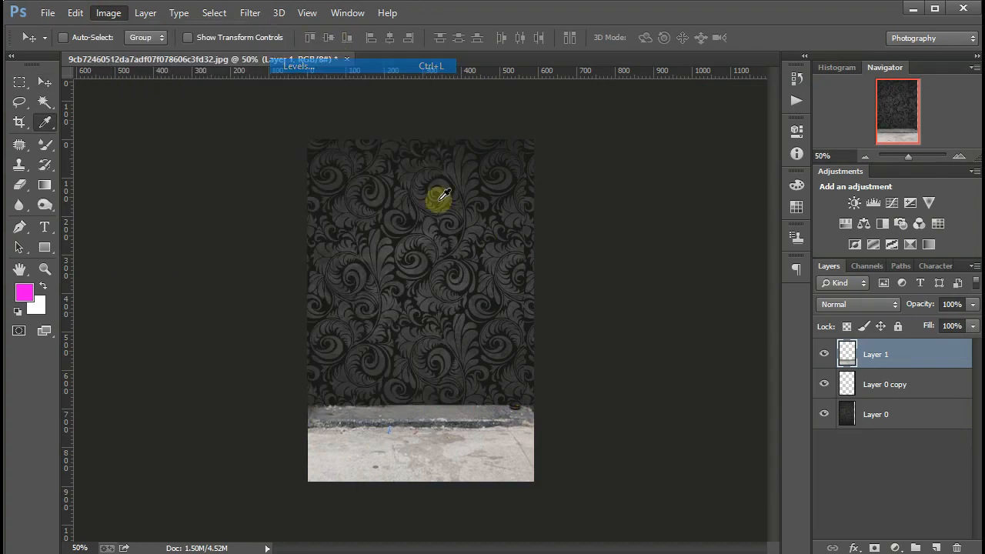
drag(664, 275, 696, 274)
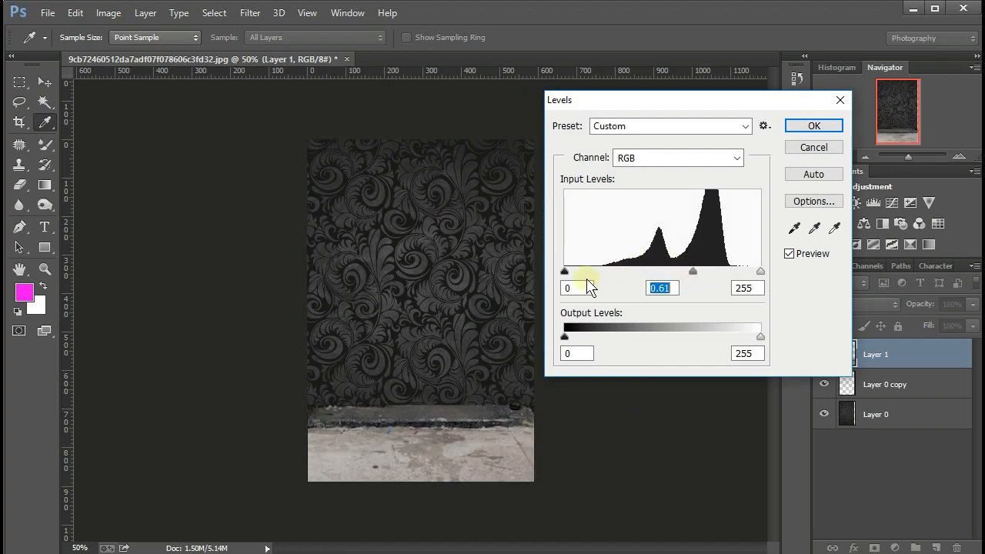
drag(586, 271, 595, 271)
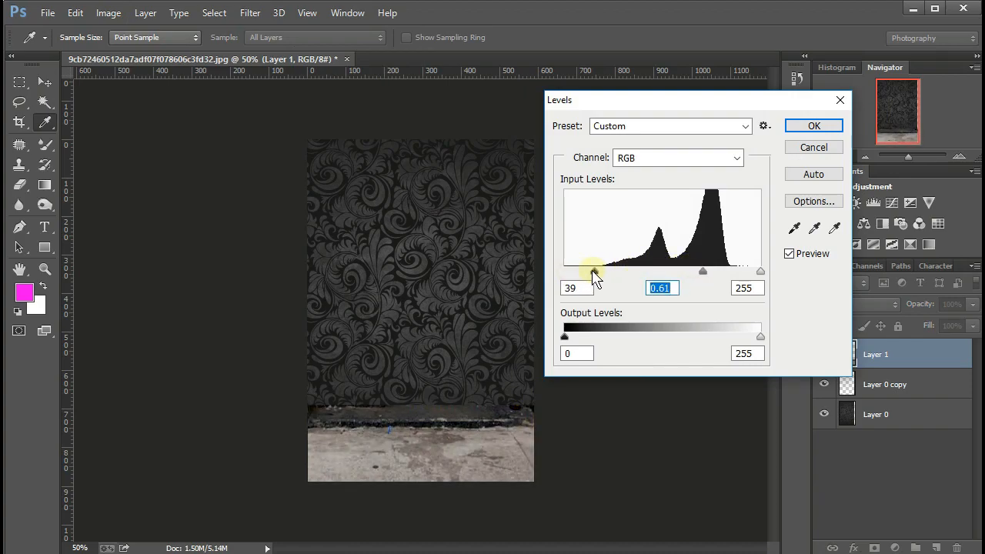
mouse_move(756, 270)
mouse_down()
mouse_move(743, 272)
mouse_move(752, 278)
mouse_up()
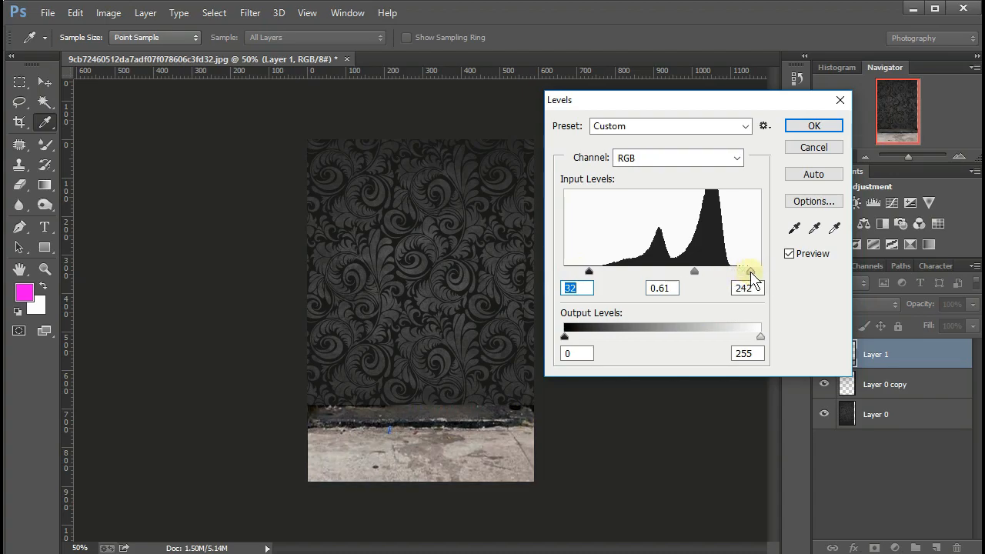
click(804, 127)
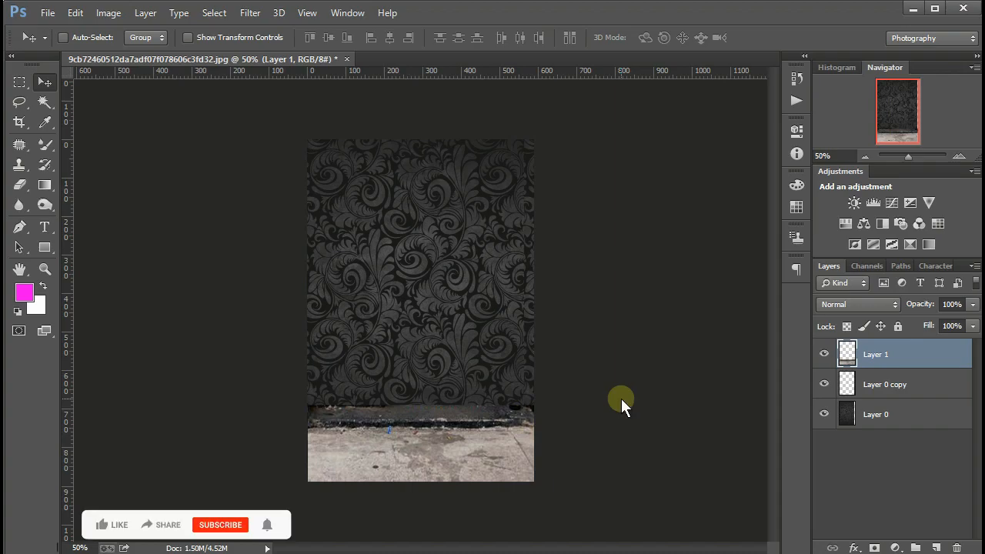
Open the stool photo gahara-putra-qqPGw4iQHw0-unsplash from New folder (3) inside the background folder on drive D.
key(ctrl+o)
click(198, 37)
double_click(224, 154)
double_click(277, 147)
double_click(308, 146)
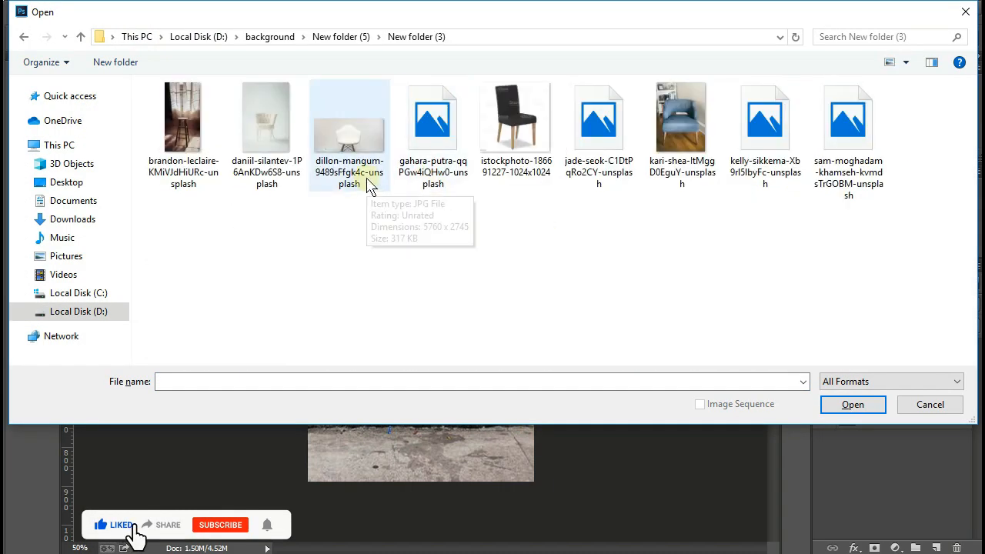
double_click(424, 150)
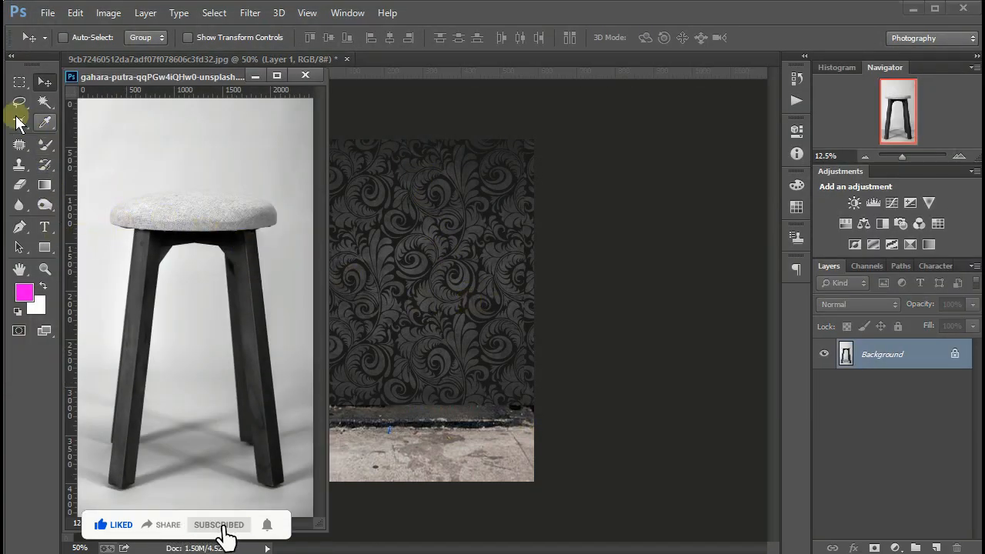
Trace a Pen tool path around the top and sides of the stool's cushioned seat.
click(43, 102)
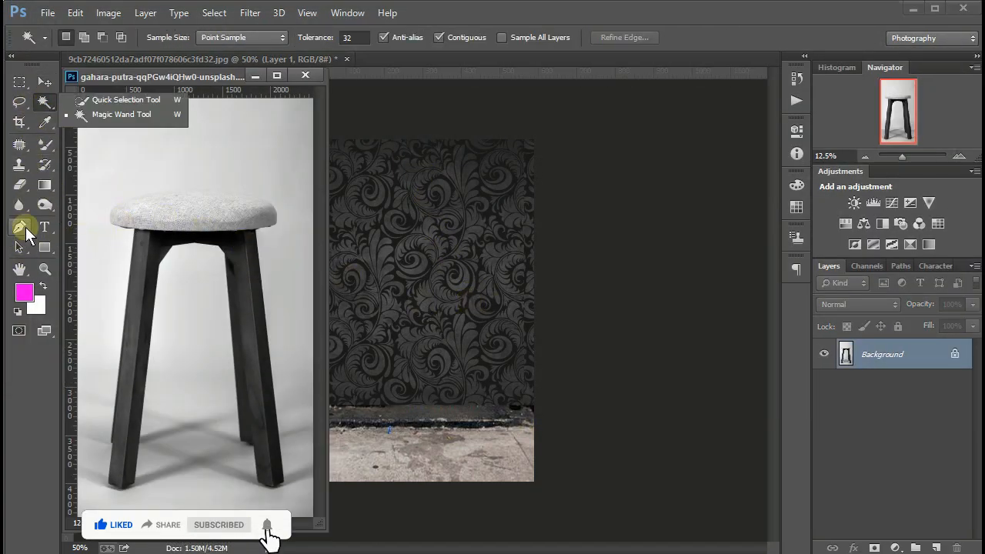
click(20, 227)
key(ctrl+space)
drag(112, 168, 209, 229)
drag(183, 262, 208, 273)
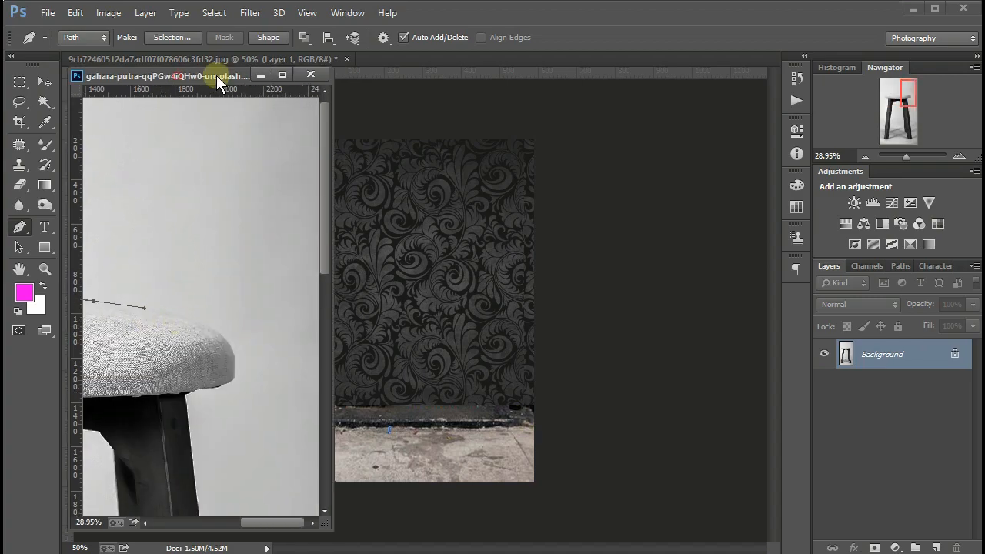
drag(187, 77, 230, 59)
drag(599, 317, 723, 367)
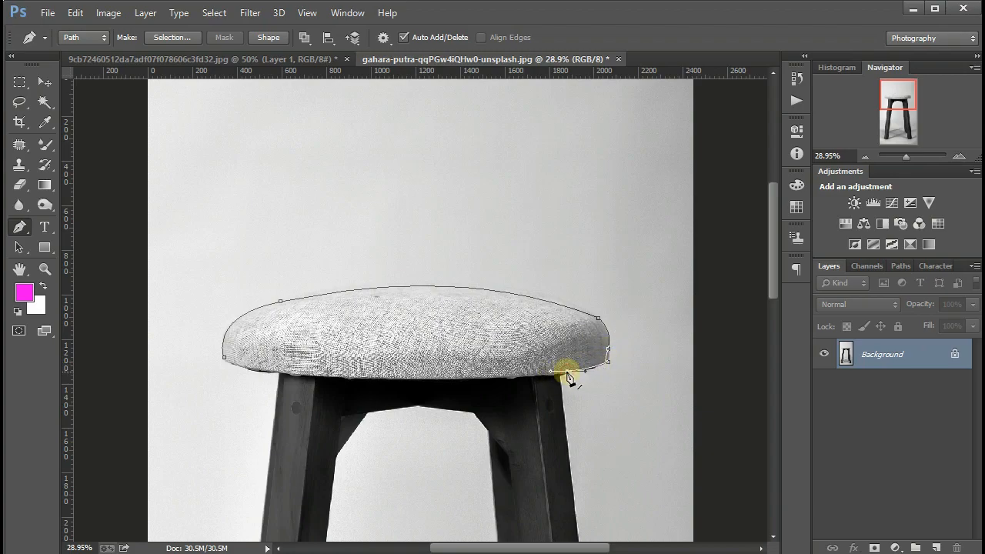
Continue the path around the stool's legs and the inner gap, and close it at the seat.
scroll(569, 378, down, 2)
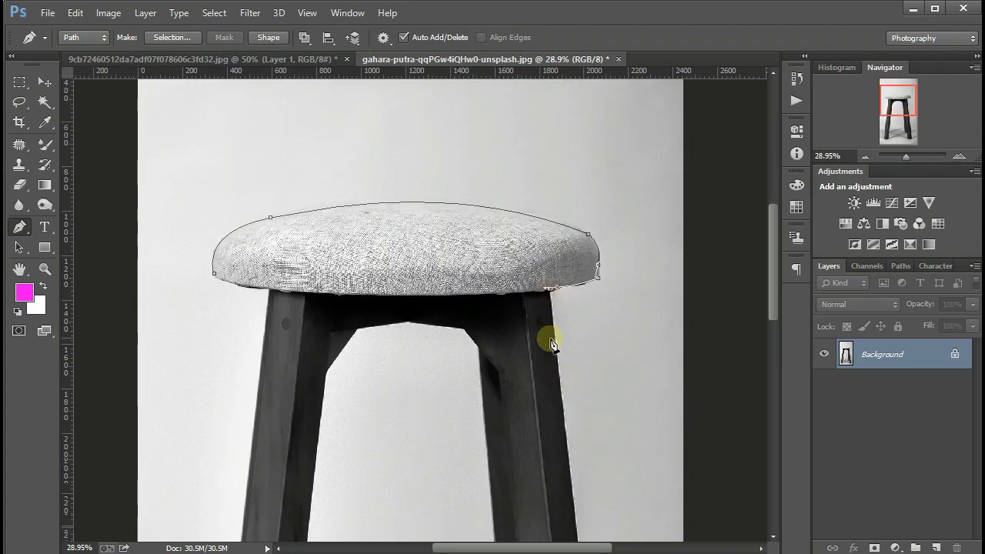
scroll(552, 413, down, 2)
click(508, 451)
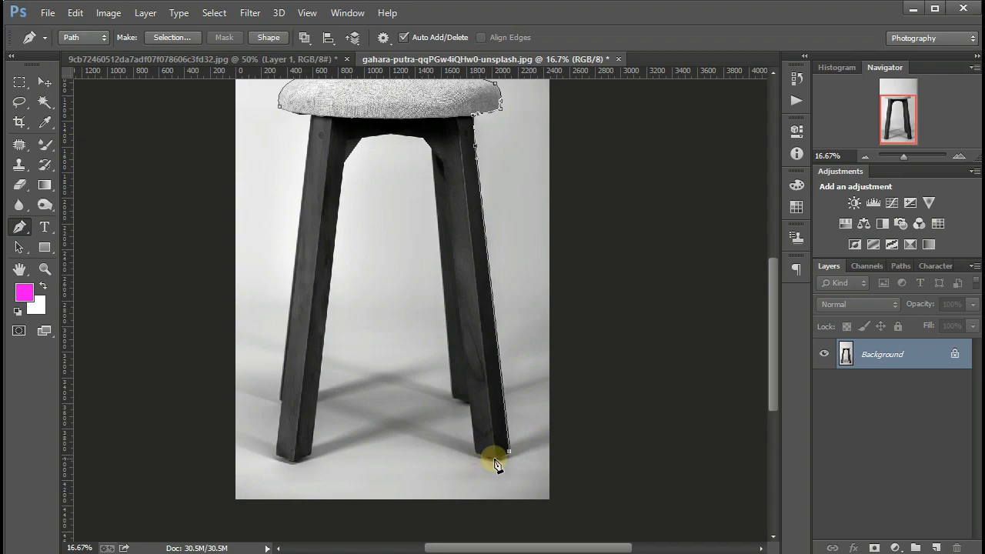
click(474, 451)
click(469, 404)
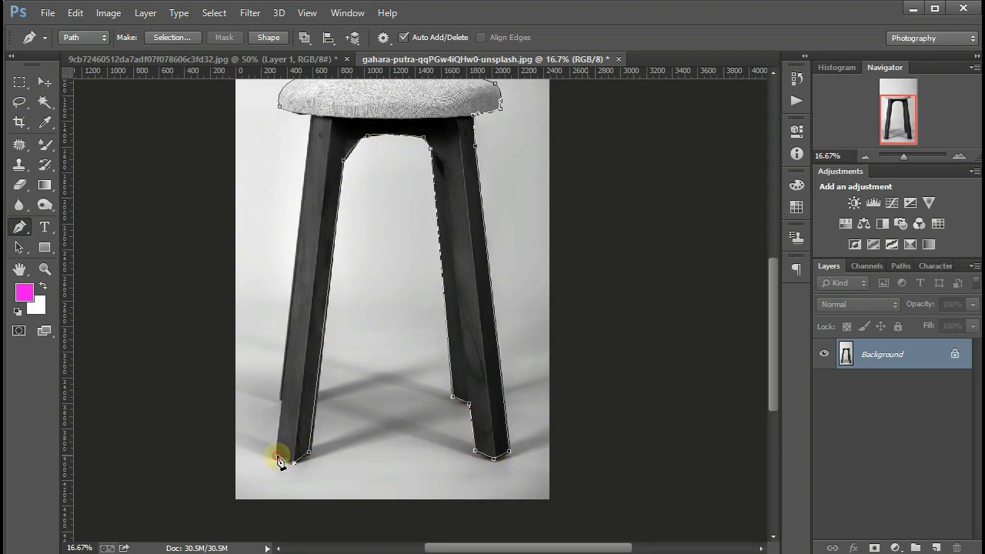
click(313, 115)
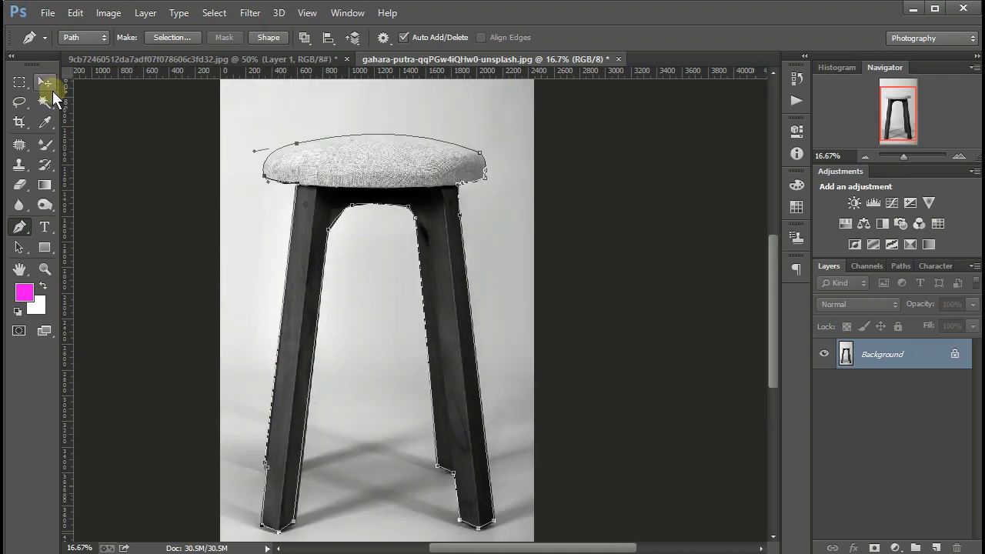
Convert the stool path into a new anti-aliased selection with a 2.9-pixel feather and copy the stool to its own layer.
right_click(287, 109)
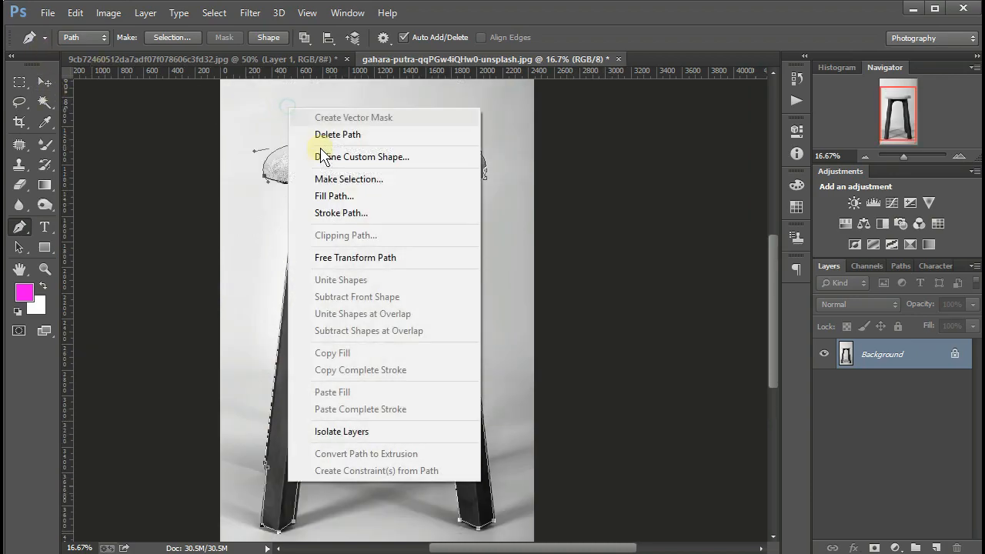
click(350, 180)
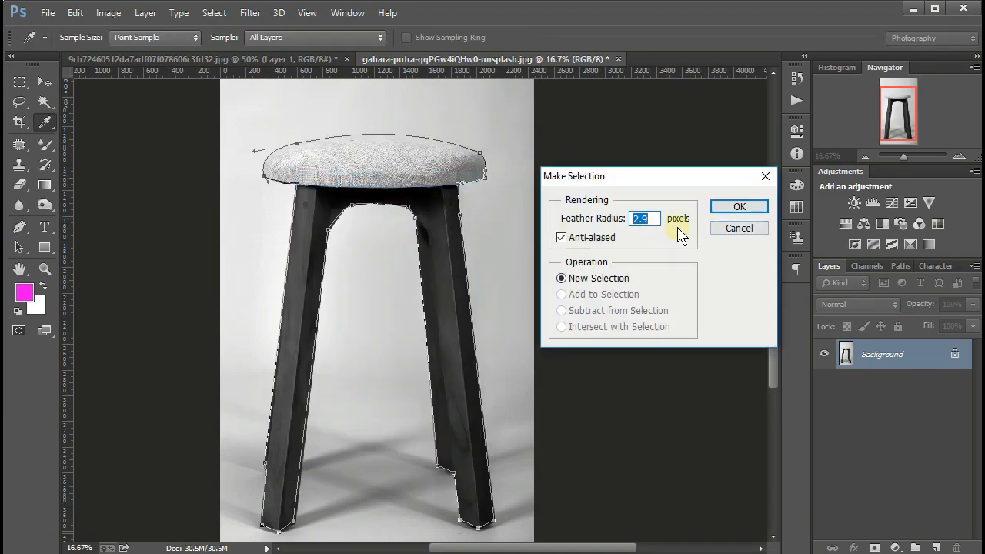
click(739, 207)
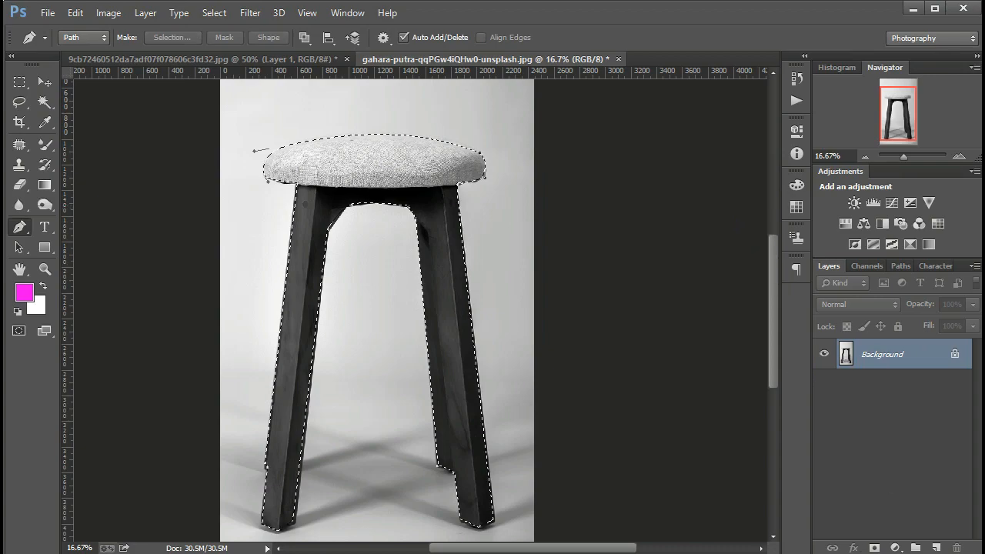
key(ctrl+j)
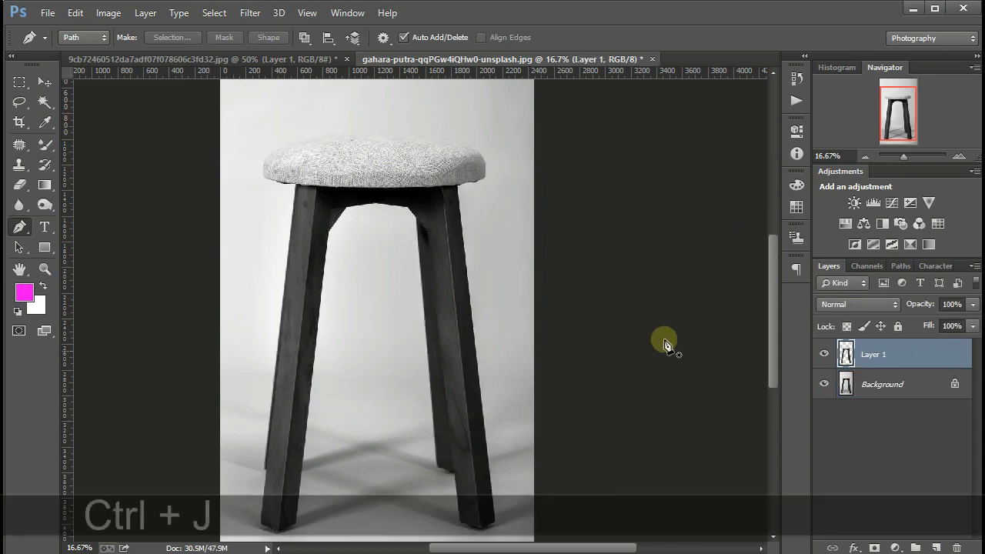
Float the stool photo's window and copy the stool cutout into the wallpaper image as a new layer.
click(31, 86)
click(44, 82)
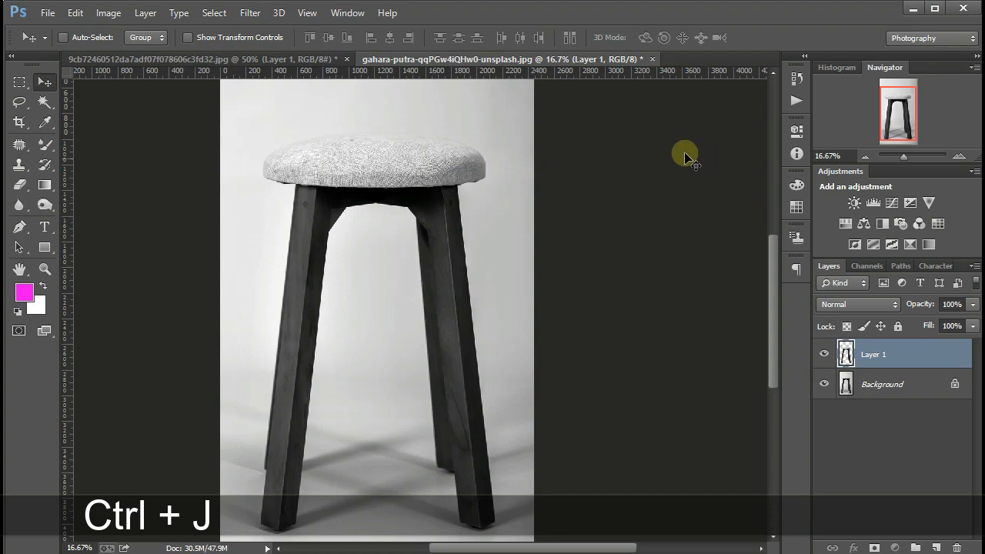
drag(545, 52, 535, 79)
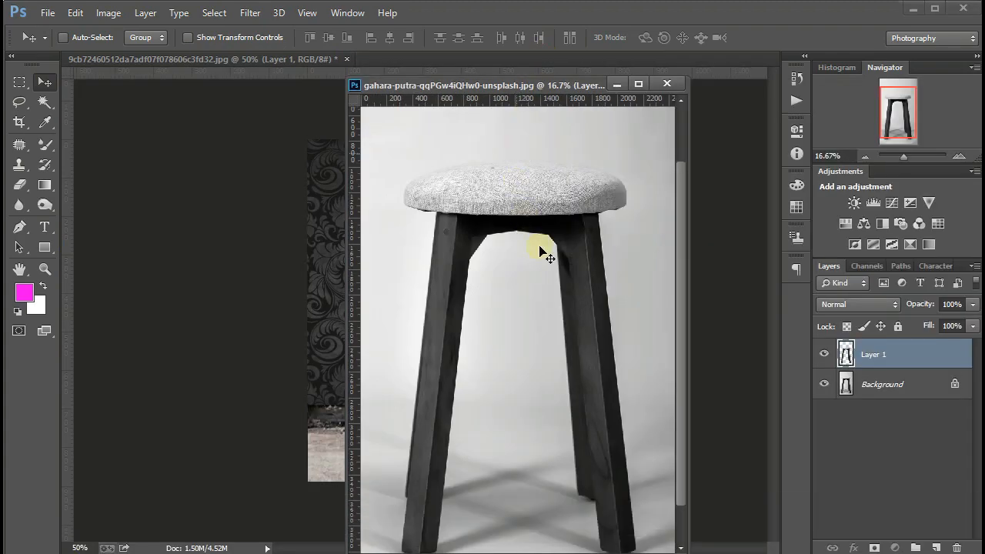
drag(486, 321, 241, 328)
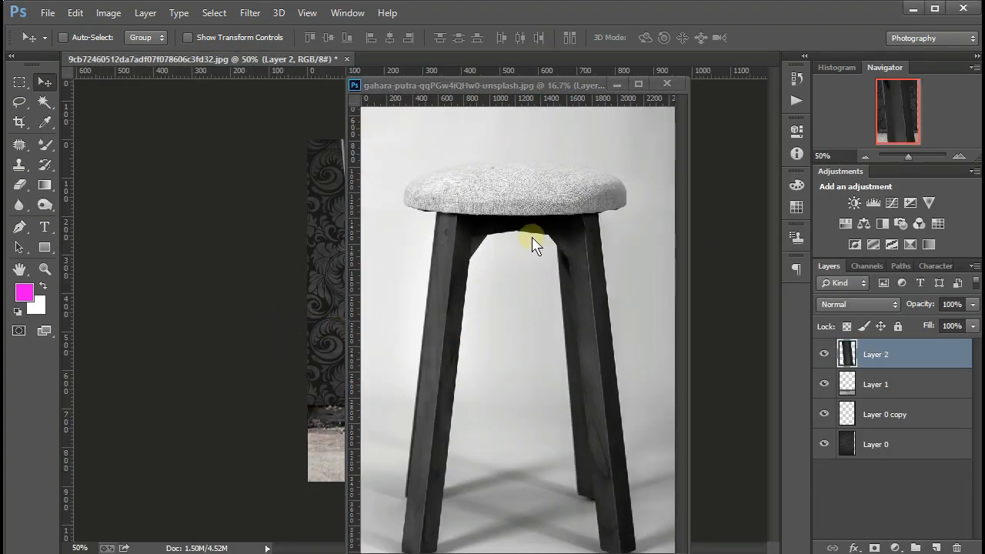
click(574, 219)
key(ctrl+w)
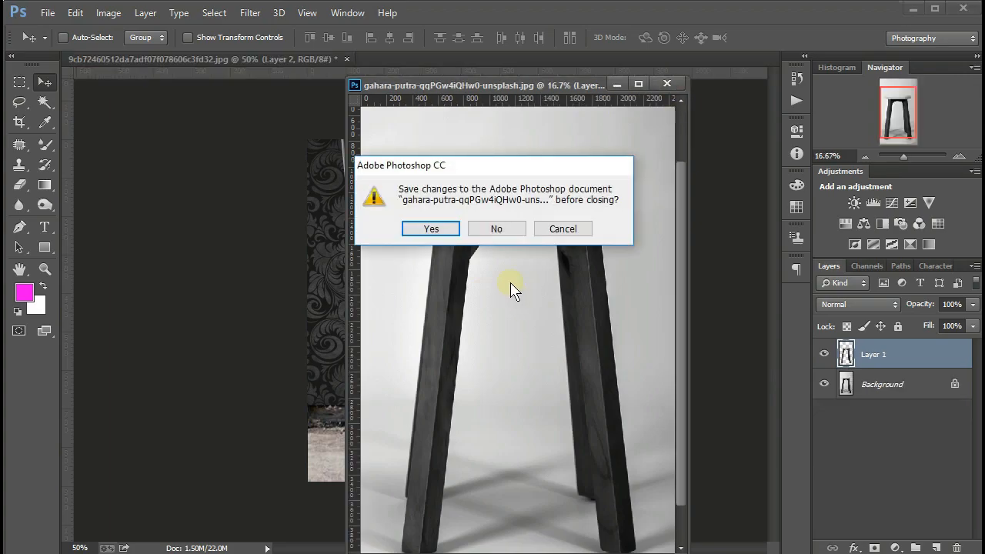
click(574, 230)
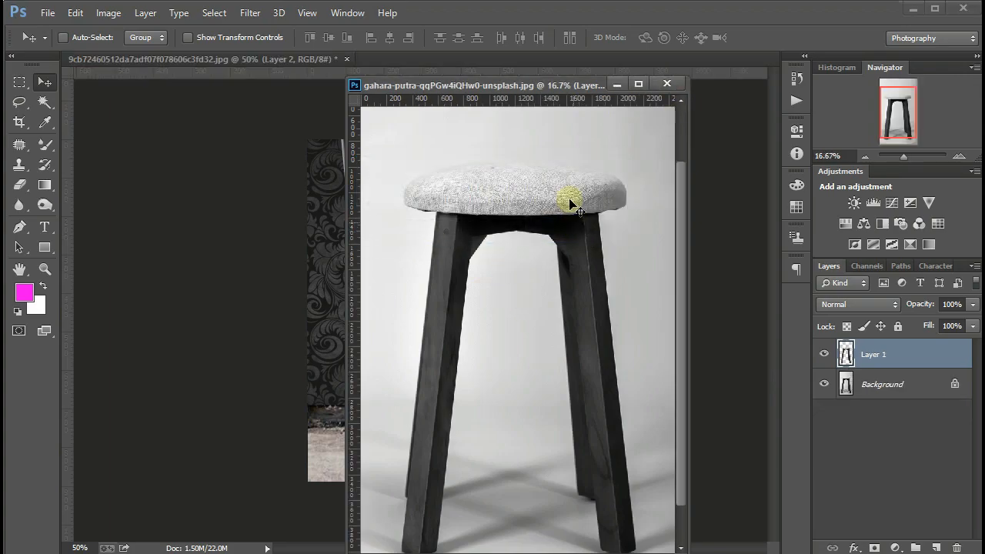
Dock the stool photo, return to the wallpaper image and scale the stool on Layer 2 down to about 240 px wide.
drag(570, 88, 562, 60)
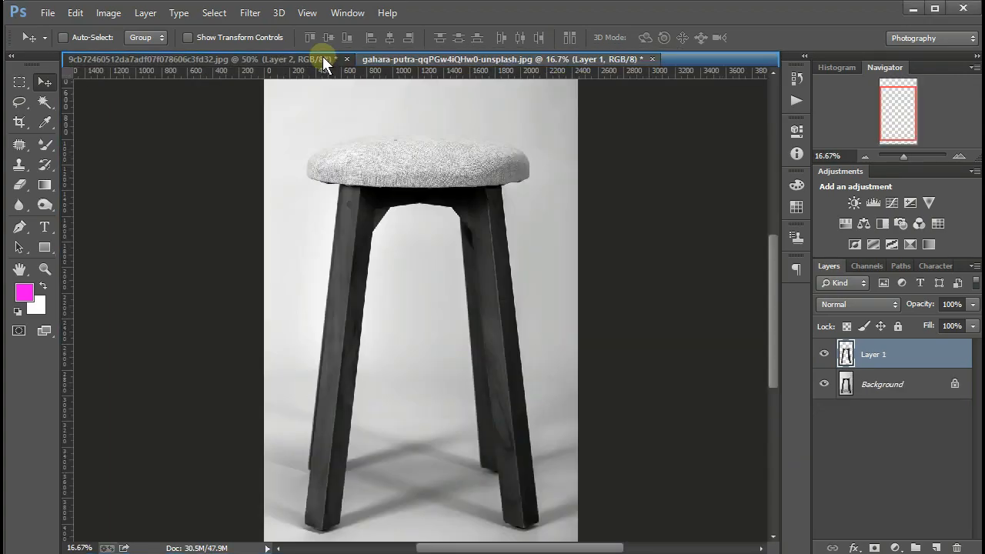
click(300, 59)
drag(418, 259, 430, 321)
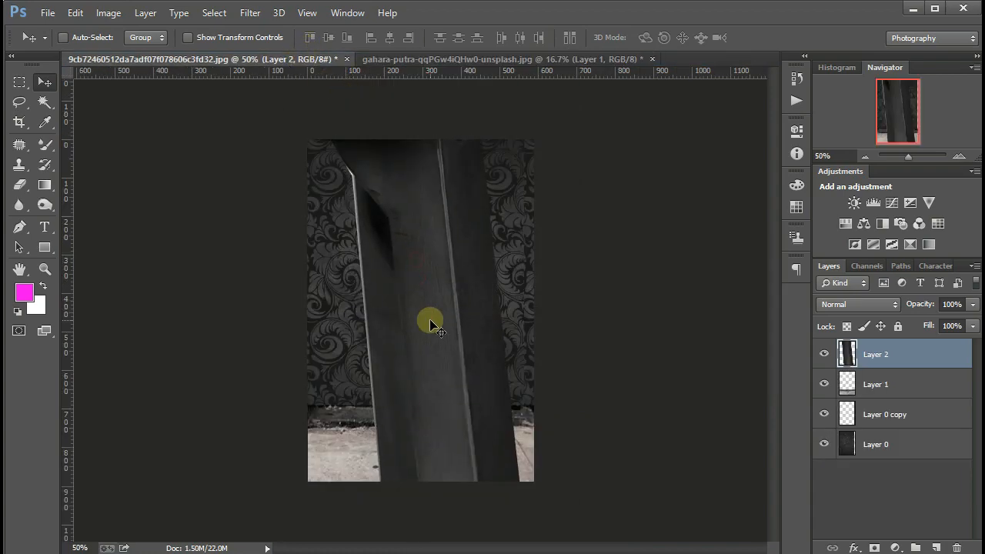
key(ctrl+minus)
key(ctrl+minus)
key(ctrl+minus)
key(ctrl+minus)
key(ctrl+minus)
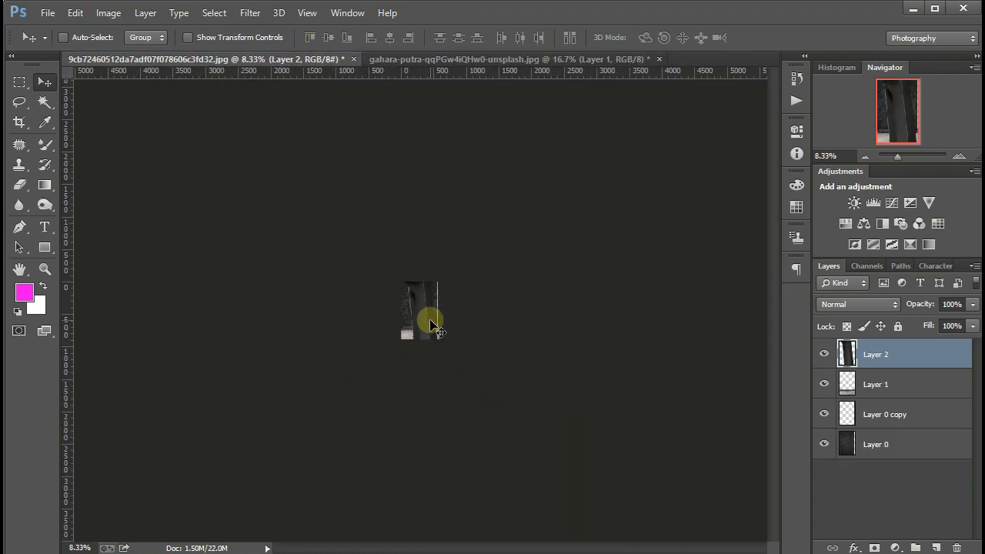
key(ctrl+t)
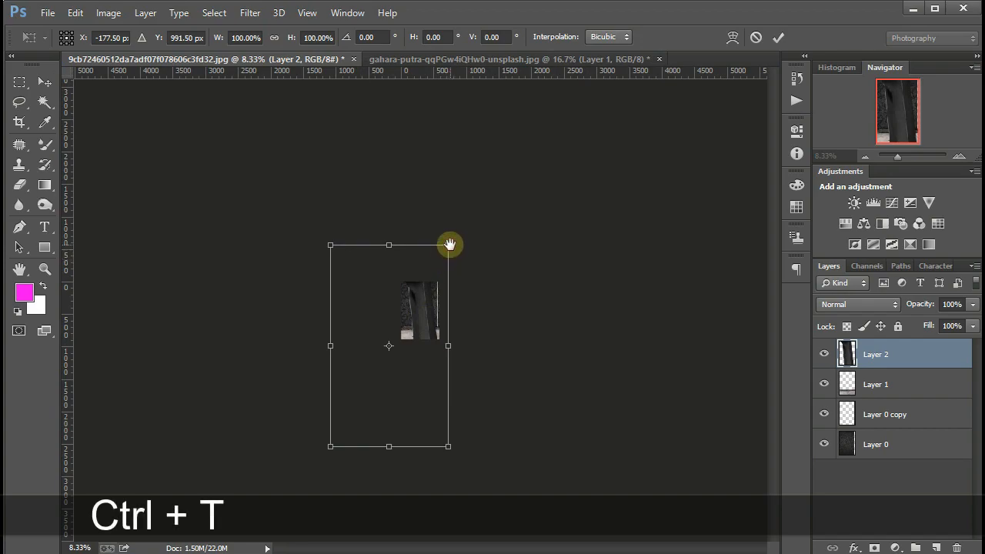
mouse_move(425, 315)
mouse_down()
mouse_move(394, 329)
mouse_move(436, 289)
mouse_move(434, 307)
mouse_up()
key(Return)
key(ctrl+0)
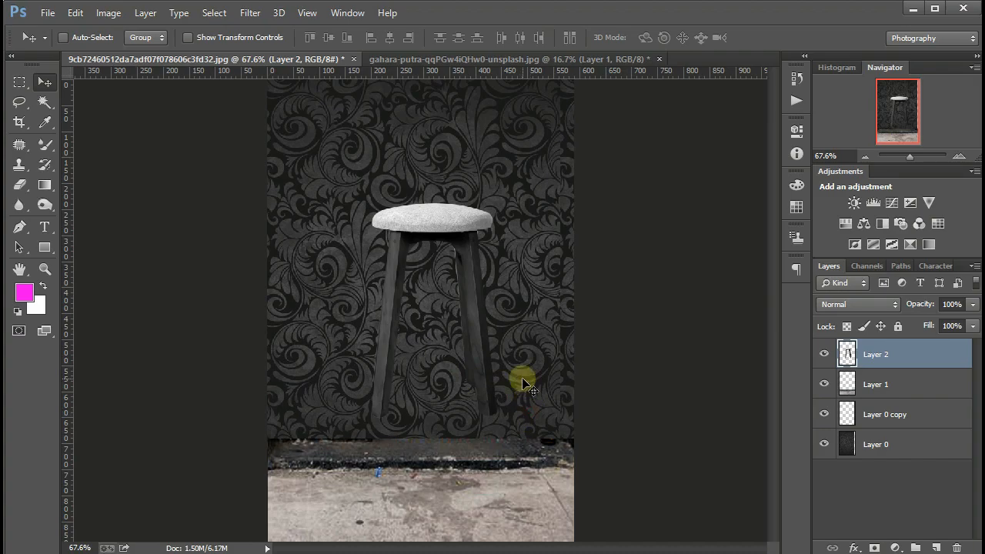
Move the stool down onto the concrete floor and scale it to about 75%, horizontally near the image's centre.
key(ctrl+minus)
drag(446, 218, 429, 345)
key(ctrl+minus)
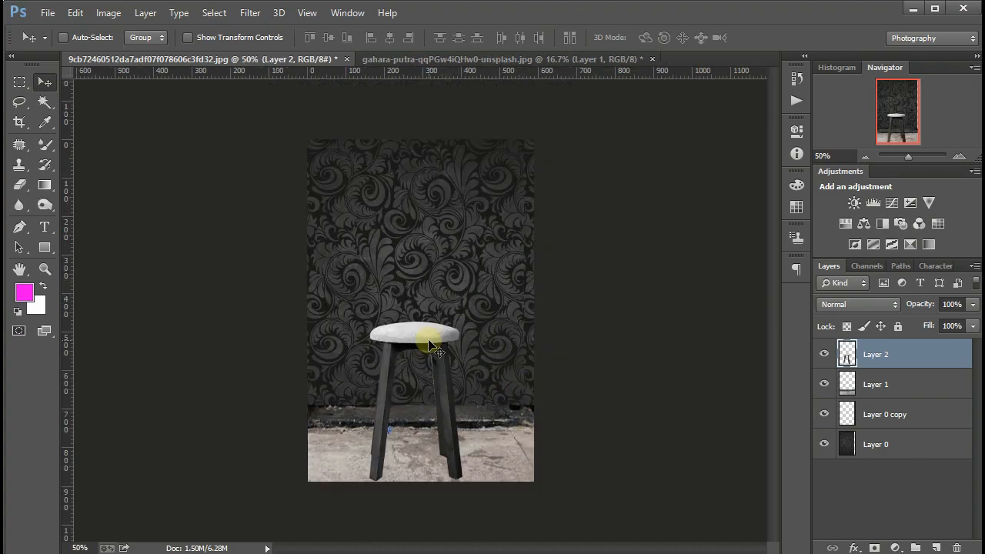
key(ctrl+t)
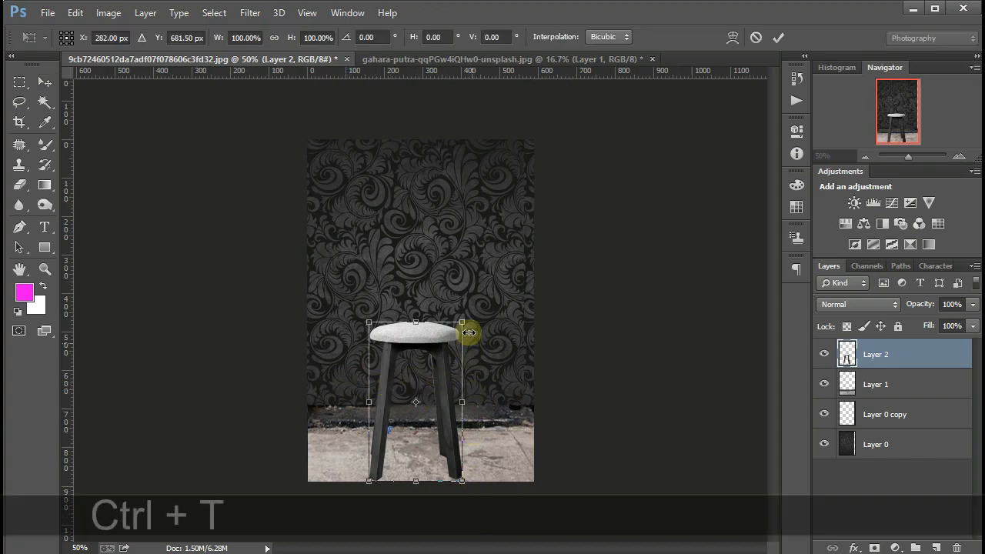
drag(468, 326, 425, 361)
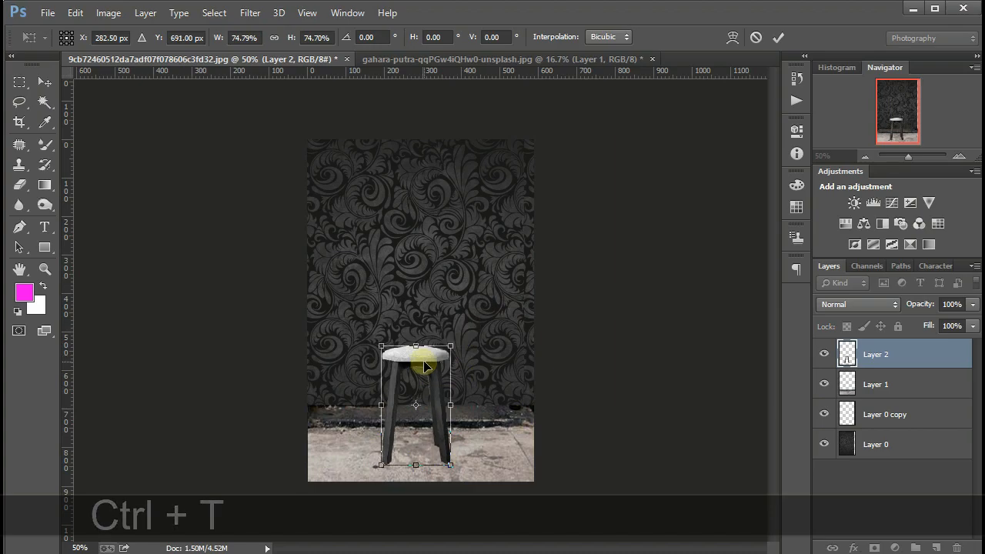
key(Return)
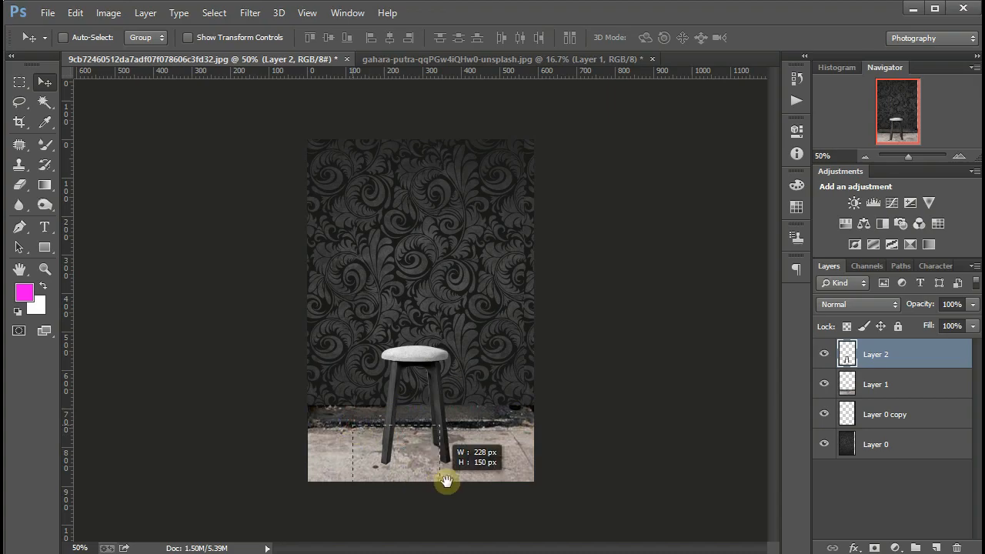
drag(439, 451, 420, 450)
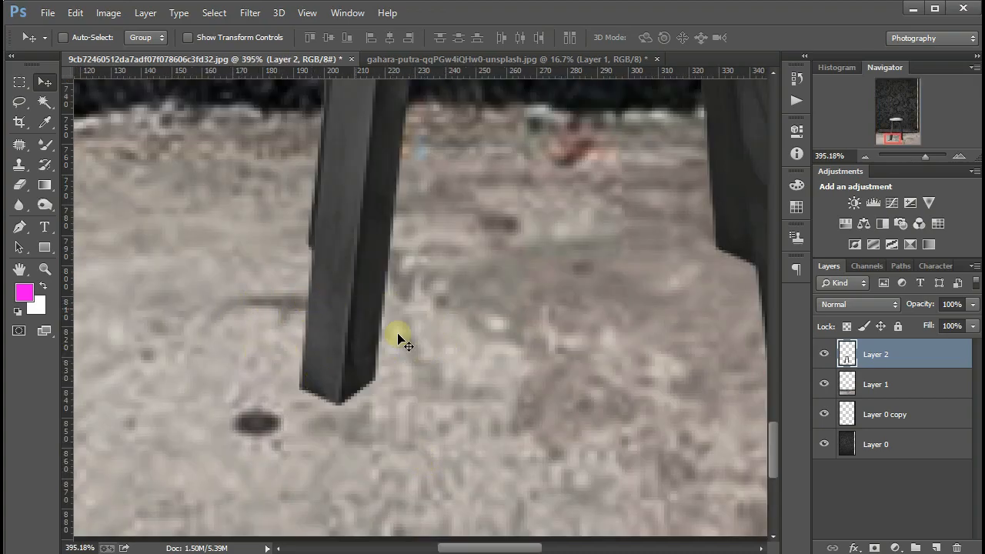
Duplicate the stool on Layer 2 as a new layer named Layer 2 copy in the same document.
key(ctrl+minus)
key(ctrl+minus)
key(ctrl+minus)
key(ctrl+minus)
key(ctrl+minus)
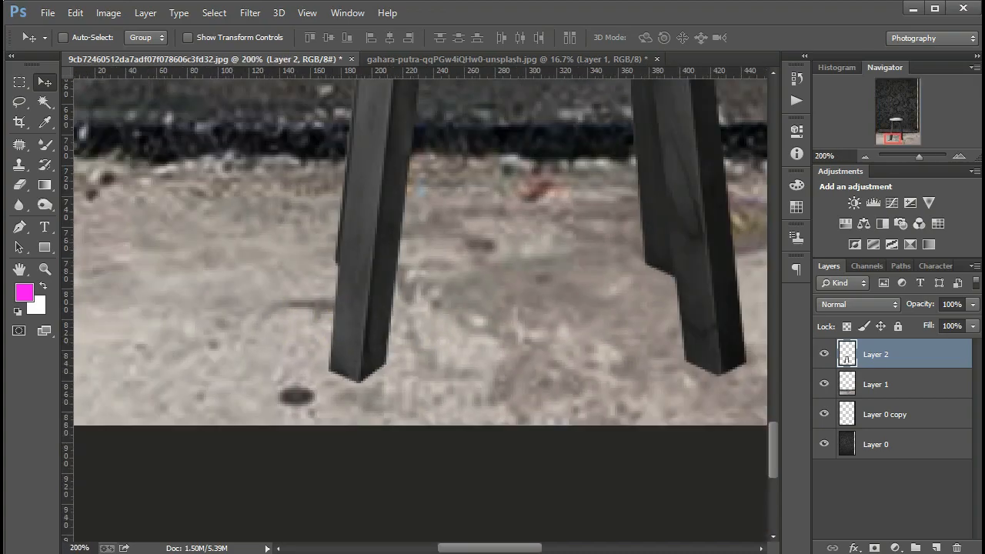
right_click(881, 356)
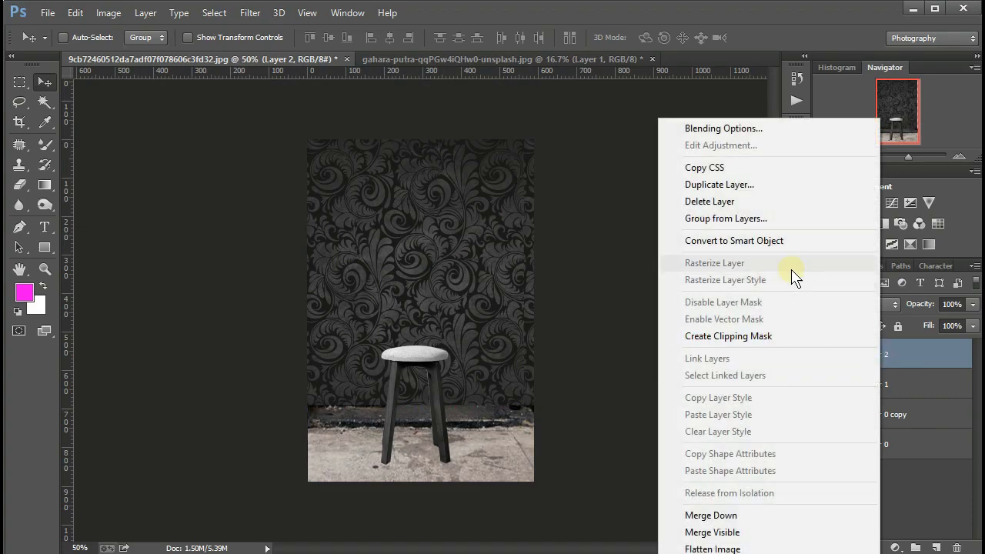
click(739, 185)
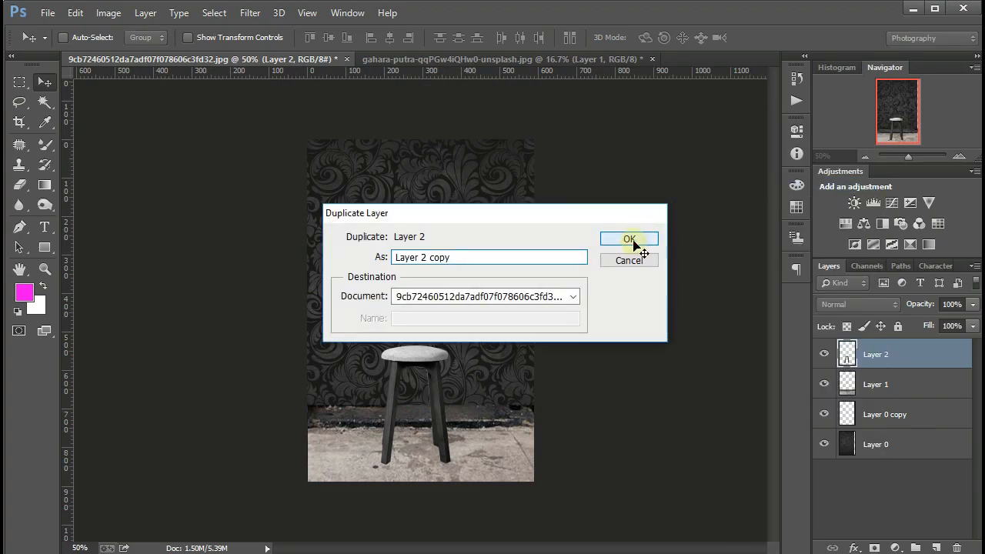
click(635, 243)
Turn the duplicated stool black with a Hue/Saturation lightness of -100 and place Layer 2 copy below Layer 2.
click(99, 14)
mouse_move(123, 51)
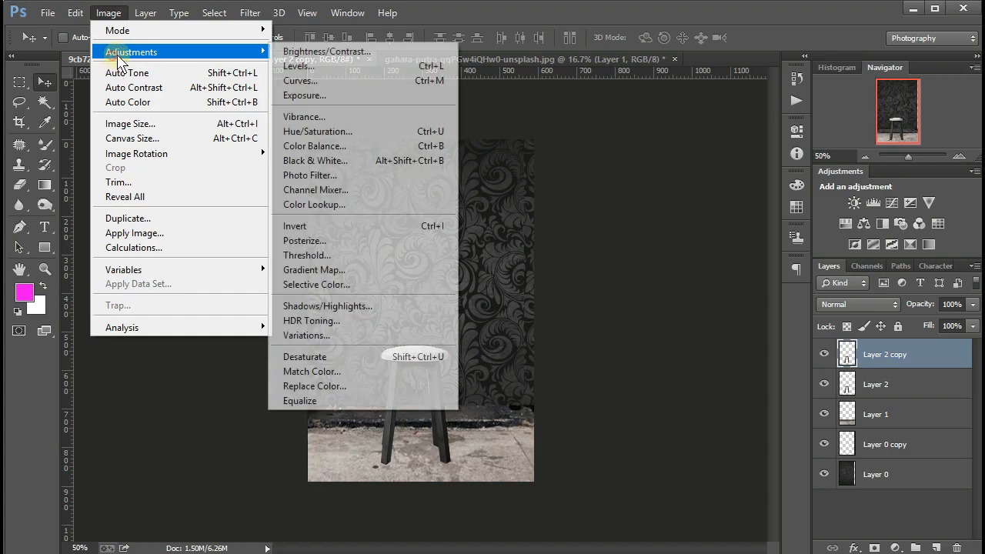
click(375, 132)
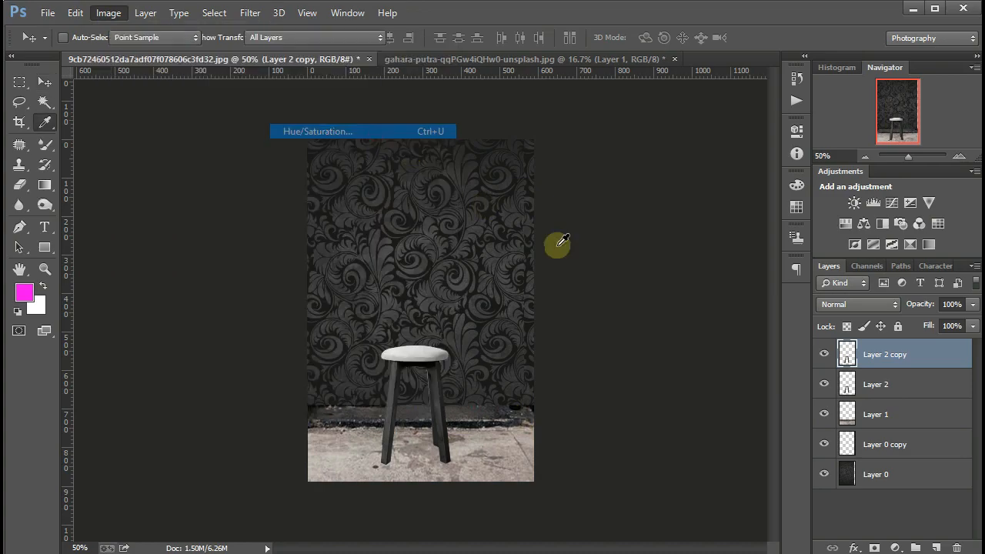
click(756, 324)
drag(756, 324, 707, 326)
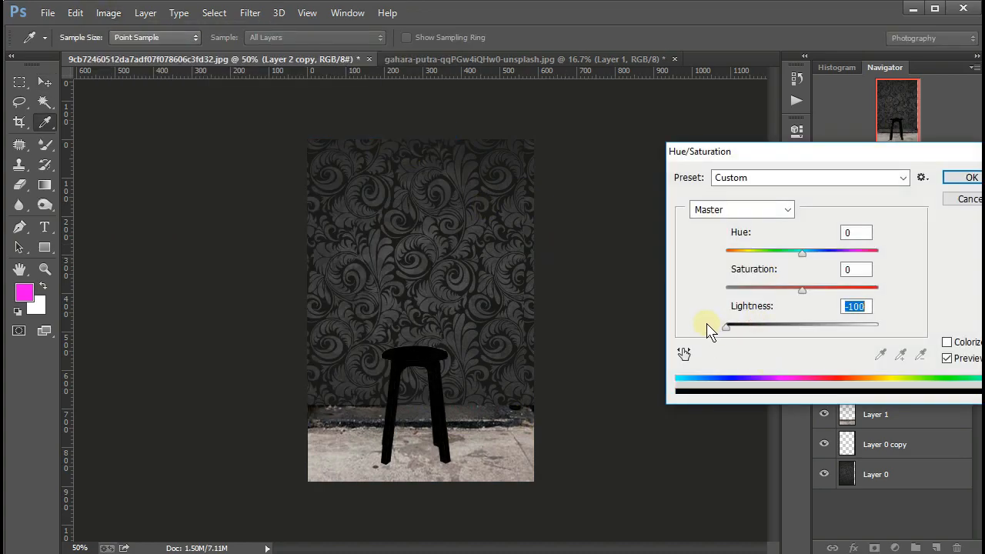
click(960, 187)
key(v)
drag(878, 358, 879, 397)
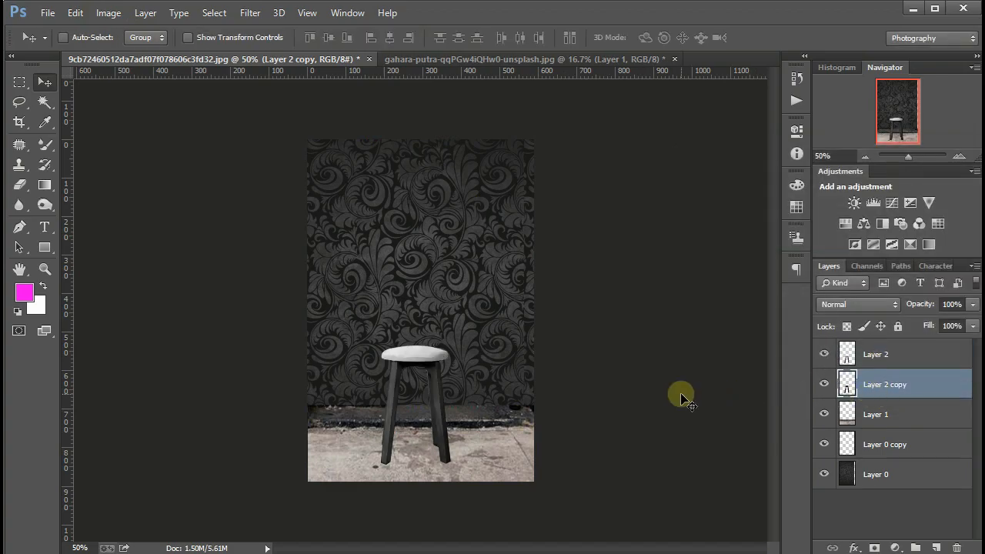
Squash the black stool copy to about 55% height, skew it about 29° leftward as a cast shadow, and set its opacity to 90%.
key(ctrl+t)
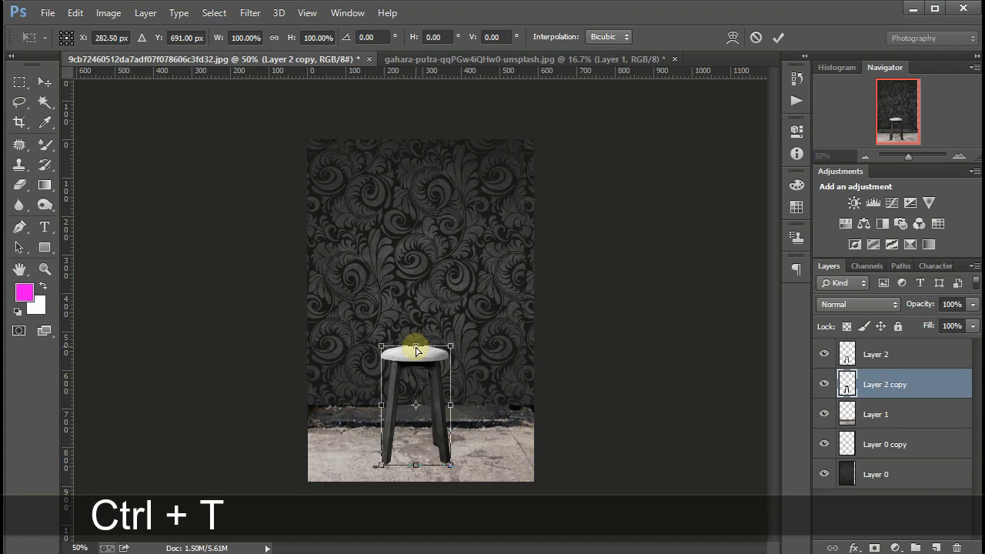
drag(416, 348, 381, 401)
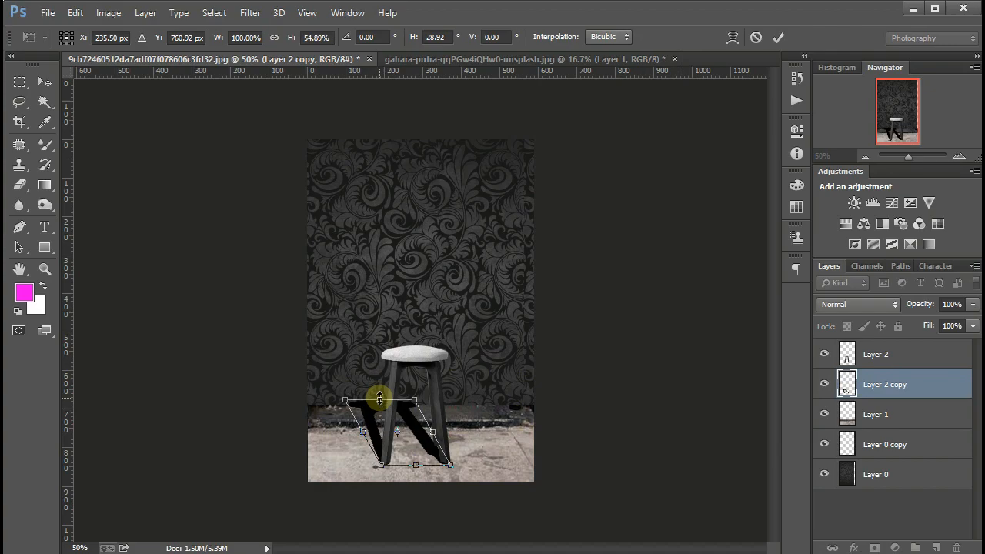
key(Return)
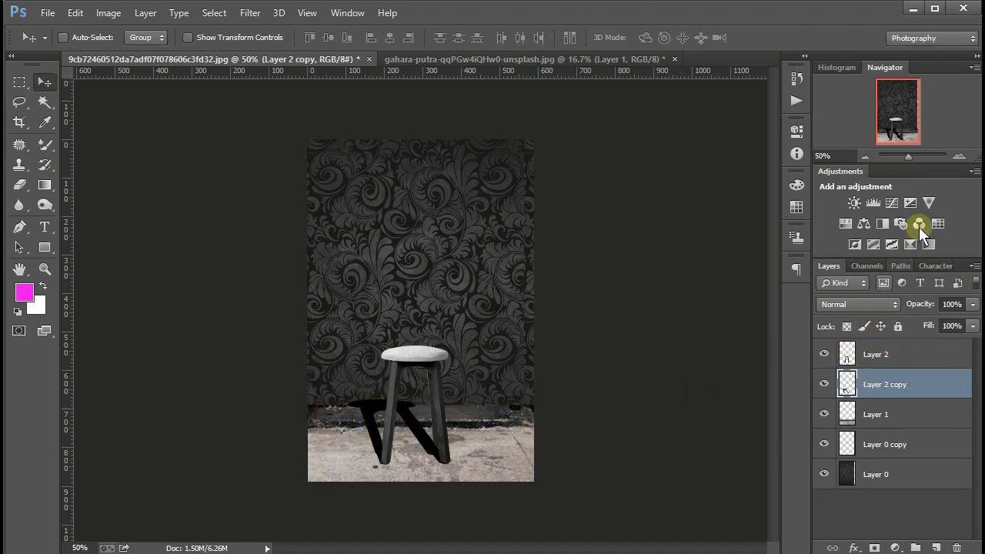
click(867, 303)
click(867, 303)
mouse_move(907, 303)
mouse_down()
mouse_move(893, 304)
mouse_move(909, 303)
mouse_up()
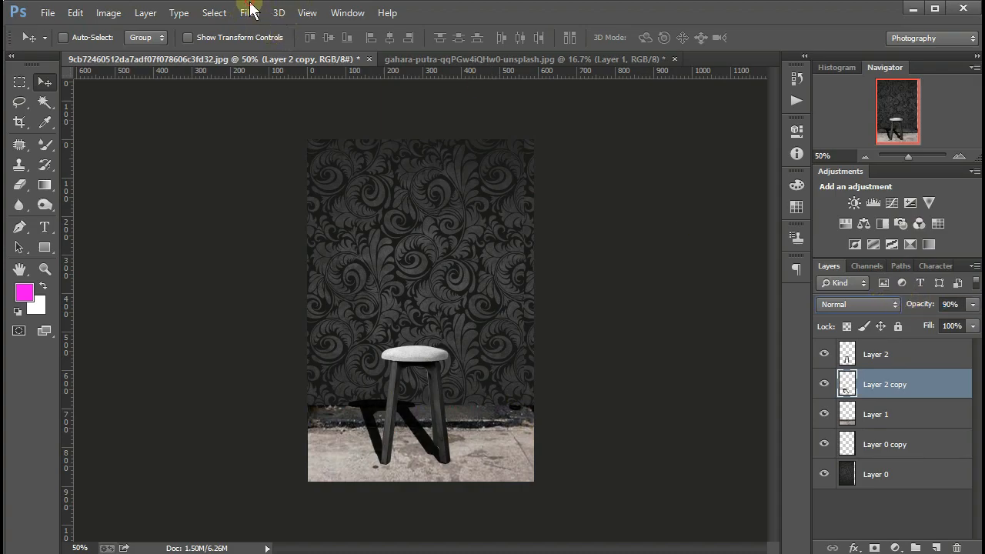
Soften the stool shadow with a 4.7-pixel Gaussian Blur and lower its layer opacity to 73%.
click(251, 12)
mouse_move(277, 193)
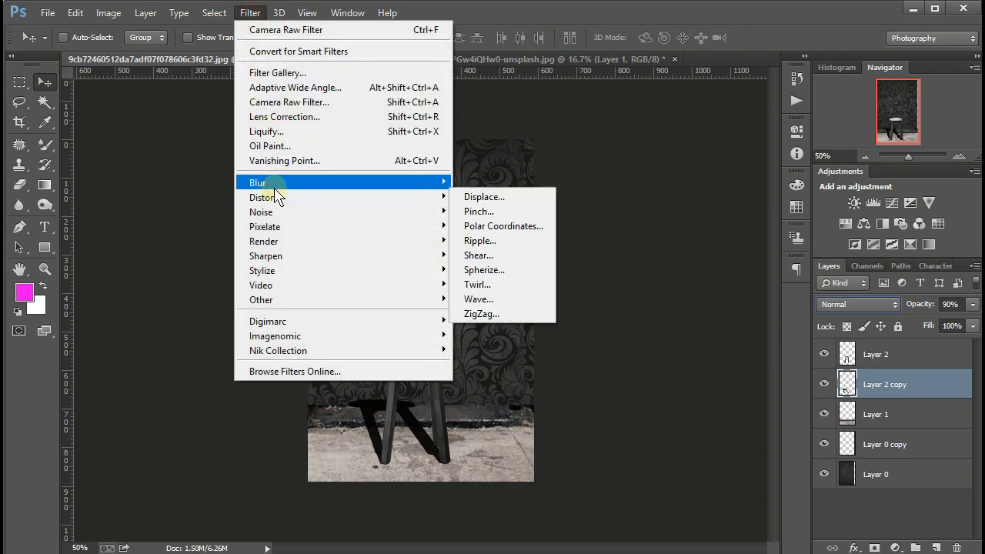
click(495, 291)
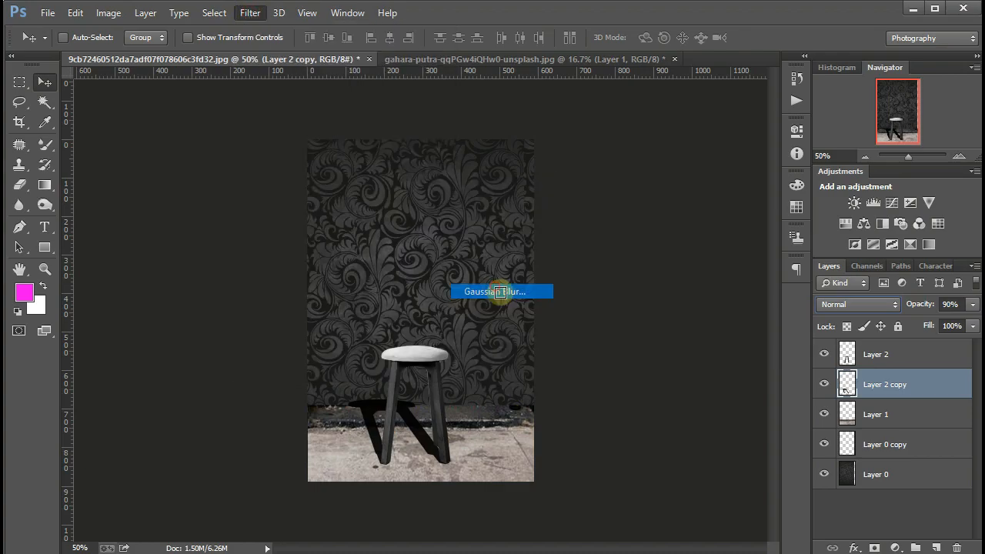
drag(545, 327, 566, 327)
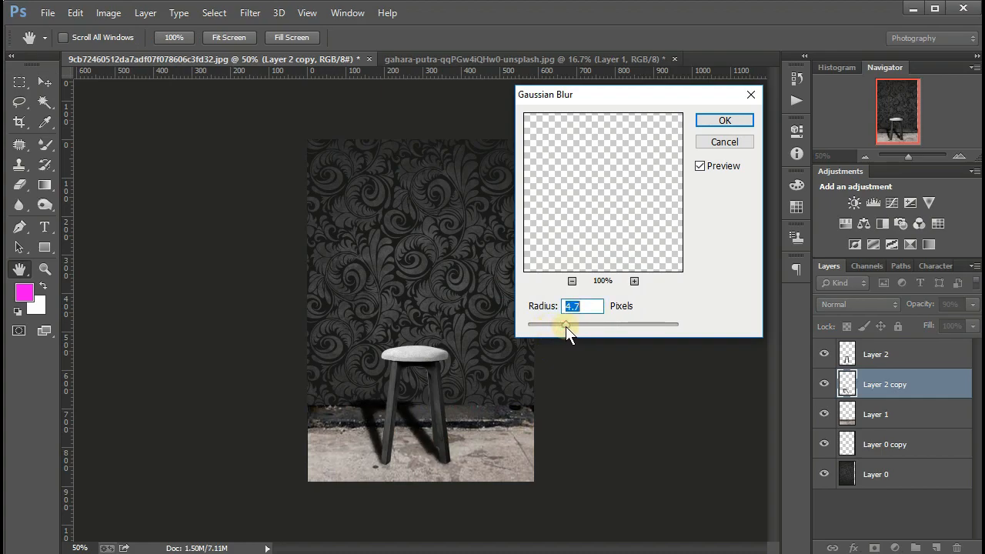
click(726, 120)
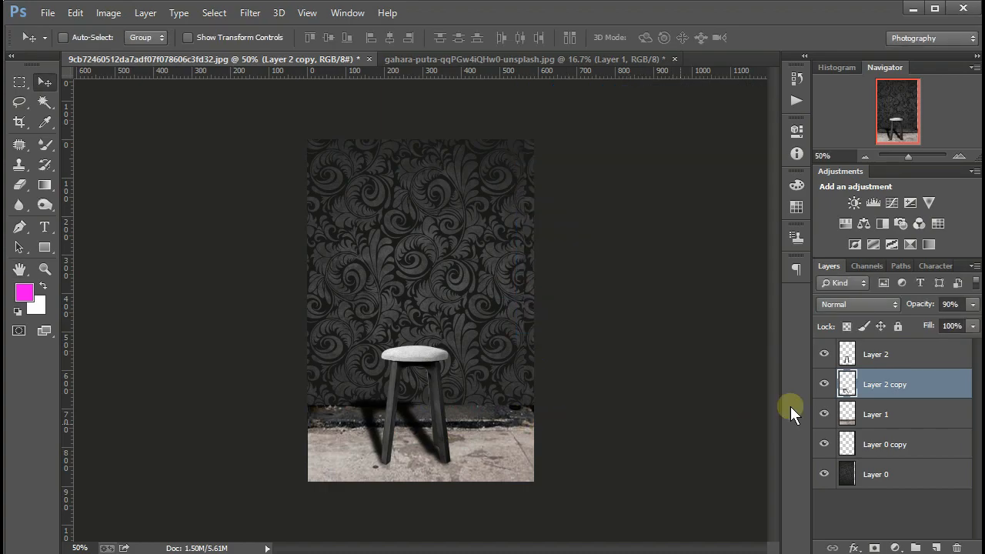
drag(905, 304, 892, 304)
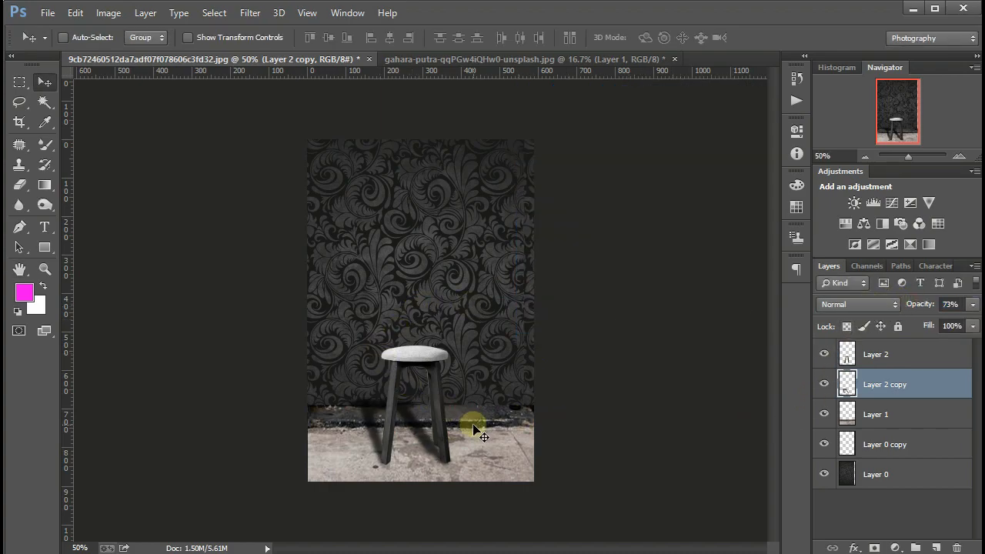
Select the part of the shadow falling on the wallpaper wall, stretch it upward to about 230% height and deselect.
key(ctrl+t)
key(Return)
click(19, 82)
drag(308, 345, 534, 480)
drag(209, 220, 411, 291)
key(ctrl+t)
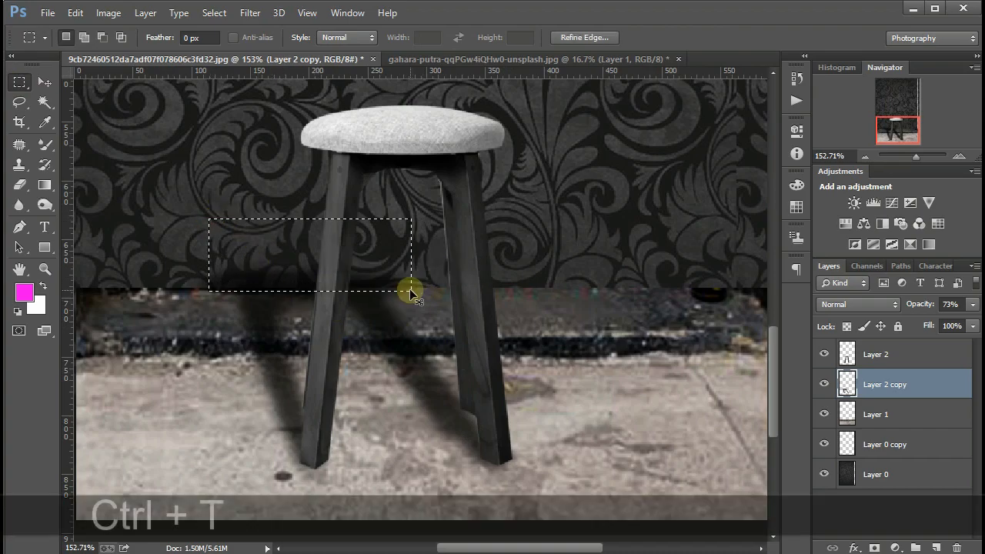
drag(311, 216, 313, 123)
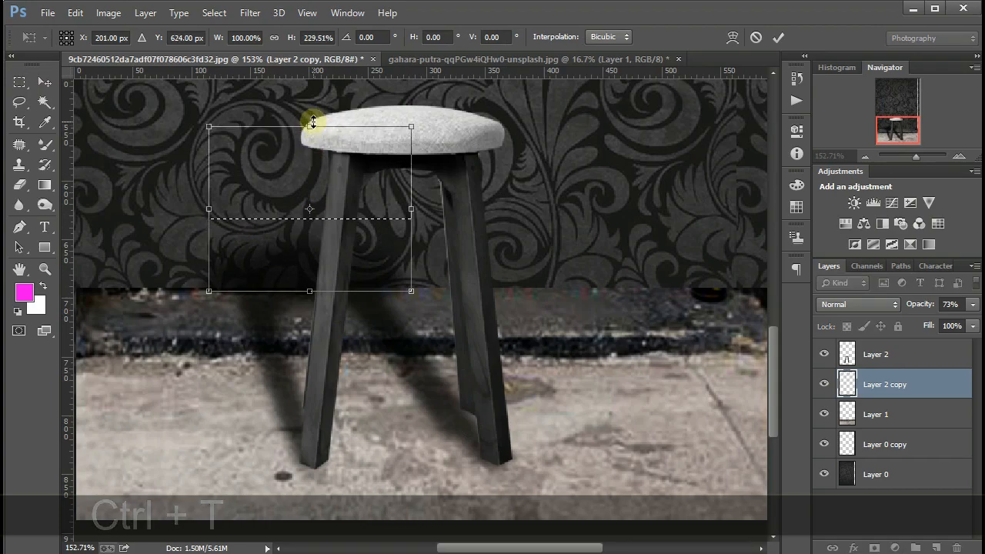
key(Return)
key(ctrl+d)
Set up a soft round 45 px brush with 0% hardness for retouching the shadow at the left front leg.
key(ctrl+minus)
key(ctrl+minus)
key(ctrl+minus)
key(ctrl+minus)
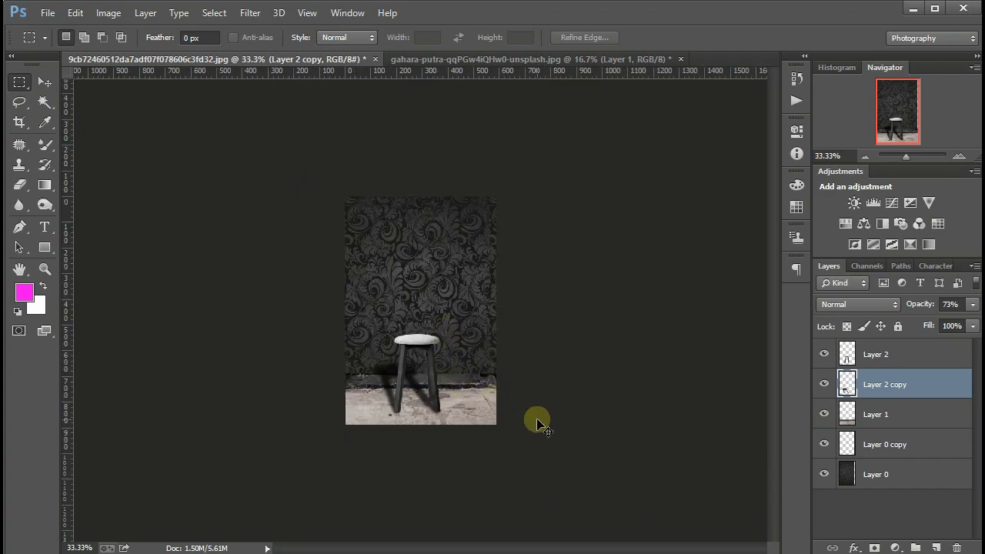
drag(281, 403, 472, 480)
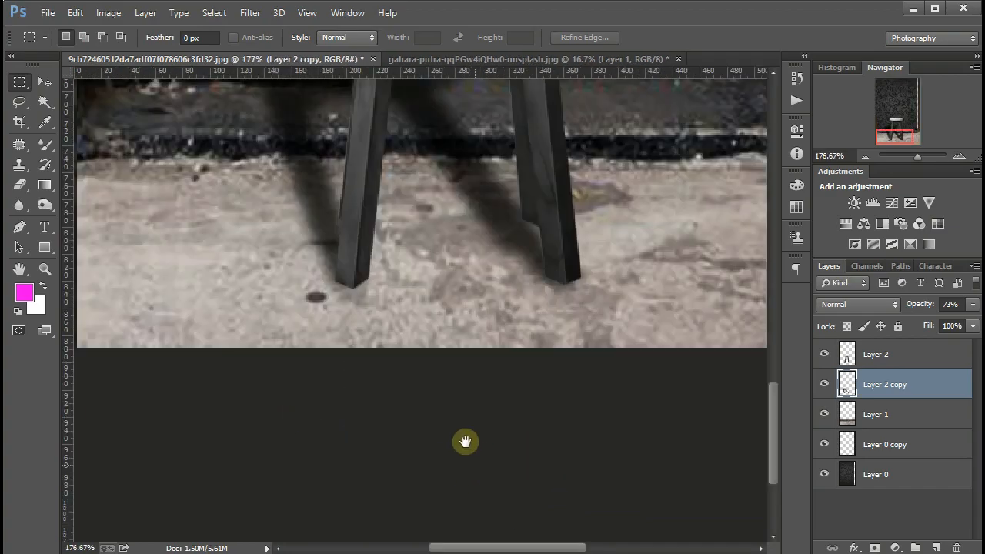
drag(440, 244, 418, 361)
drag(196, 265, 473, 306)
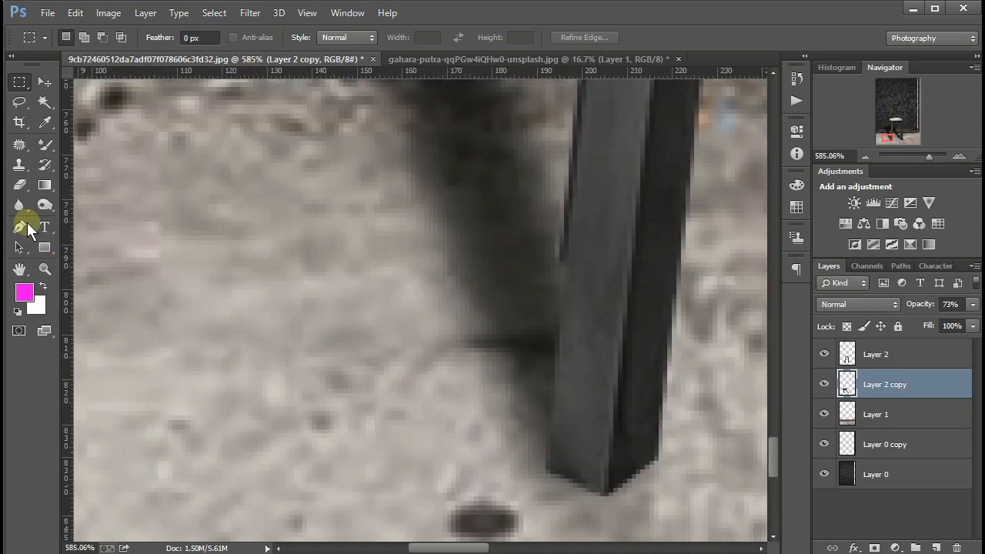
mouse_move(43, 145)
mouse_down()
mouse_move(99, 151)
mouse_move(100, 142)
mouse_up()
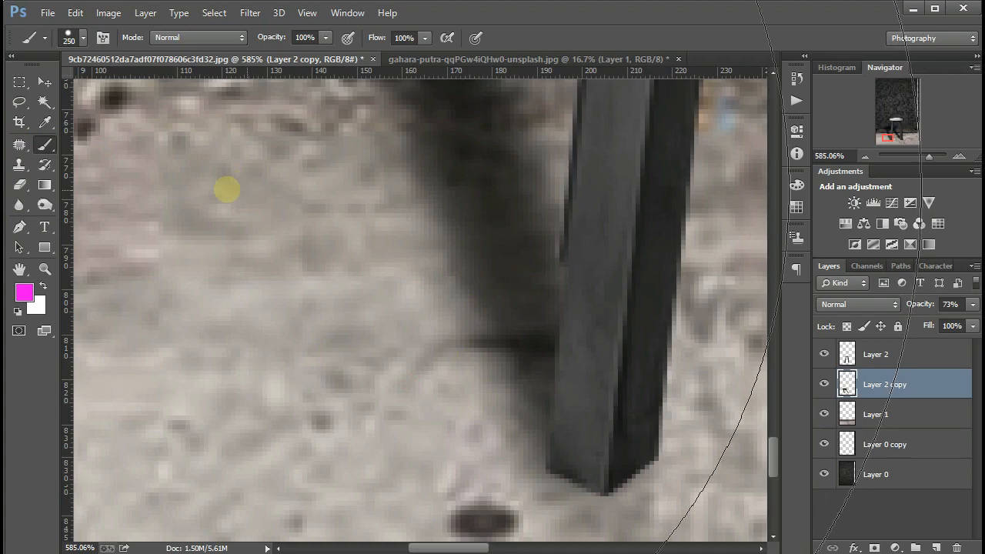
key(bracketleft)
key(bracketleft)
key(bracketleft)
right_click(372, 175)
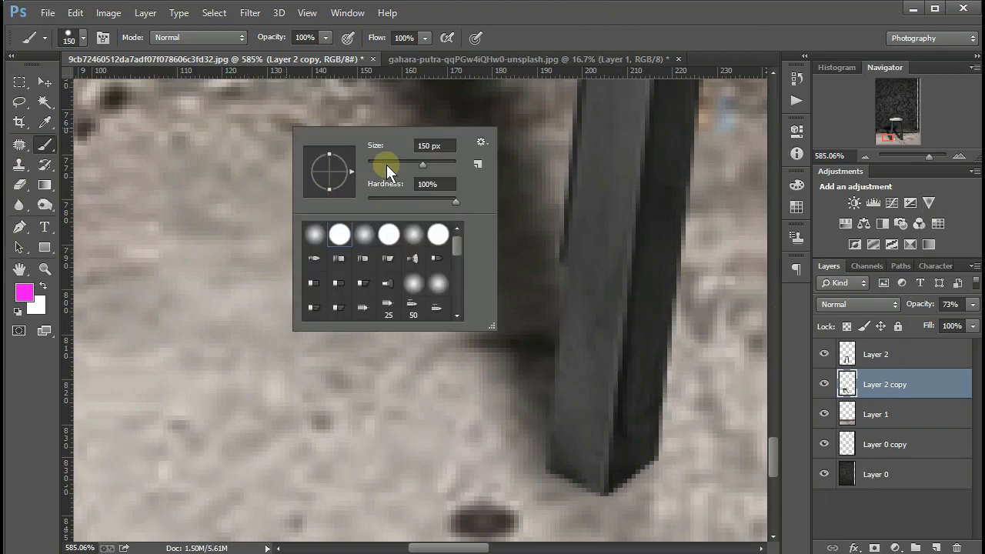
click(315, 232)
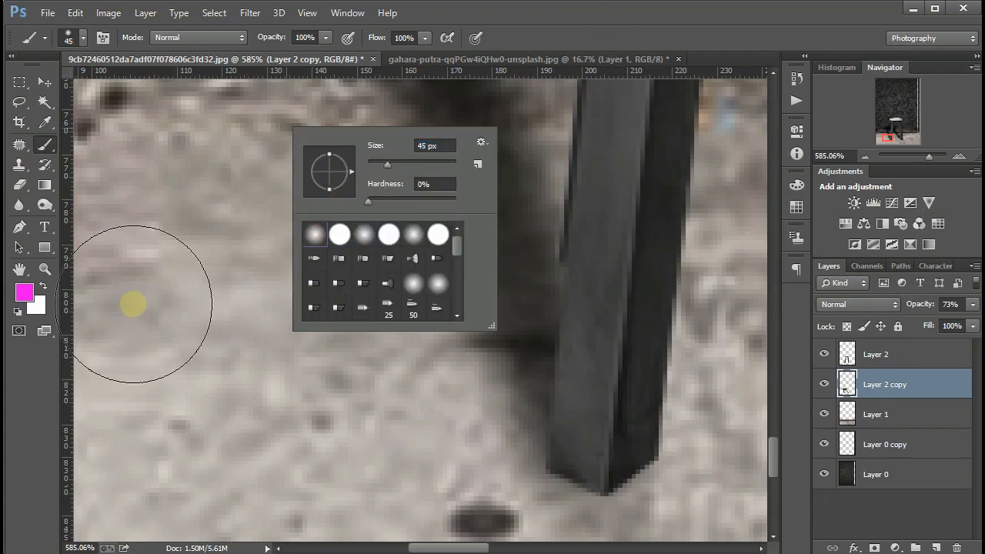
Paint and undo a magenta test stroke on the floor, and reduce the soft brush to 19 px.
drag(200, 259, 221, 278)
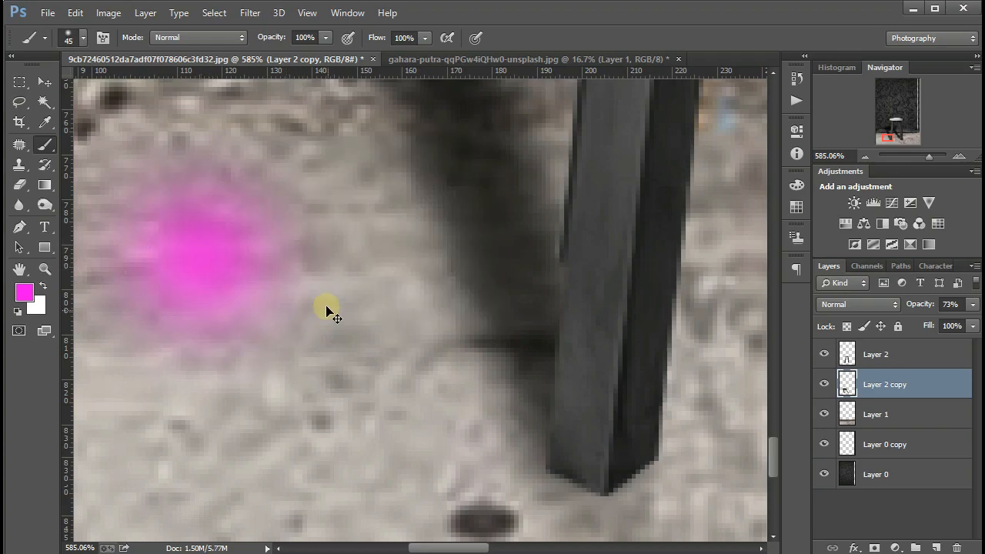
key(ctrl+z)
right_click(281, 235)
drag(372, 248, 363, 248)
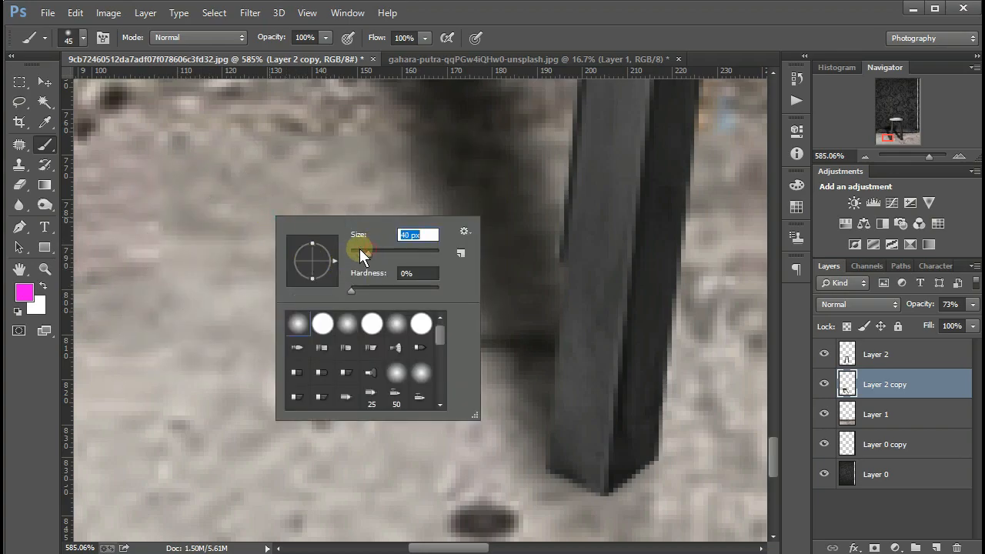
Set the foreground colour to black, 000000.
key(i)
click(31, 288)
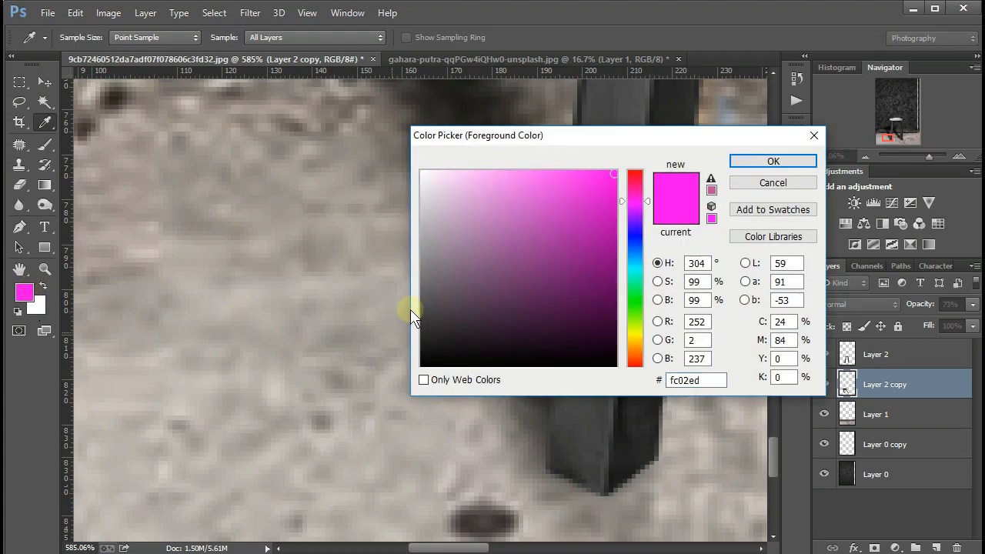
drag(425, 326, 424, 366)
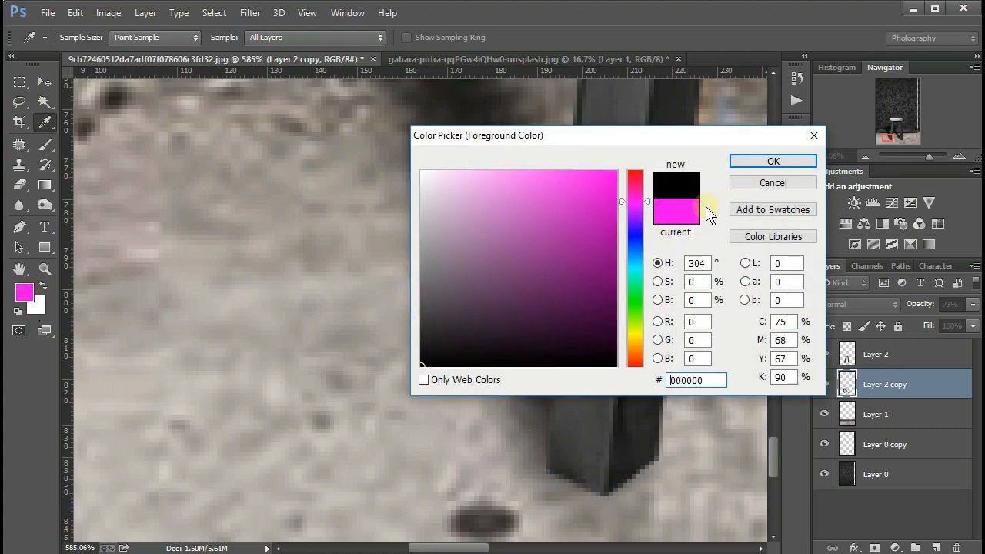
click(743, 169)
Brush black over the shadow beside the left front leg's foot on Layer 2 copy, and undo the stray stroke beside it.
key(b)
mouse_move(550, 345)
mouse_down()
mouse_move(536, 375)
mouse_move(542, 444)
mouse_up()
drag(589, 416, 480, 385)
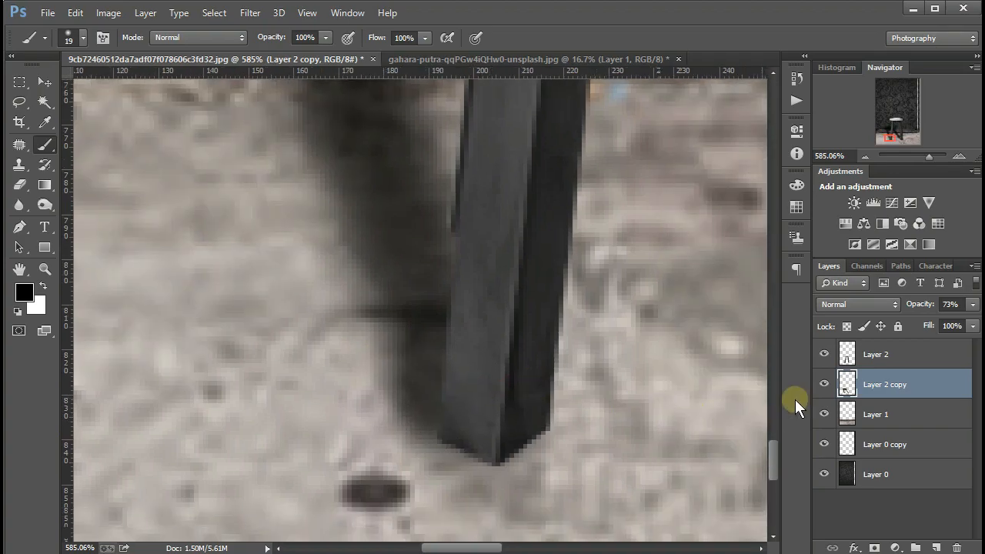
mouse_move(407, 418)
mouse_down()
mouse_move(362, 389)
mouse_move(279, 378)
mouse_up()
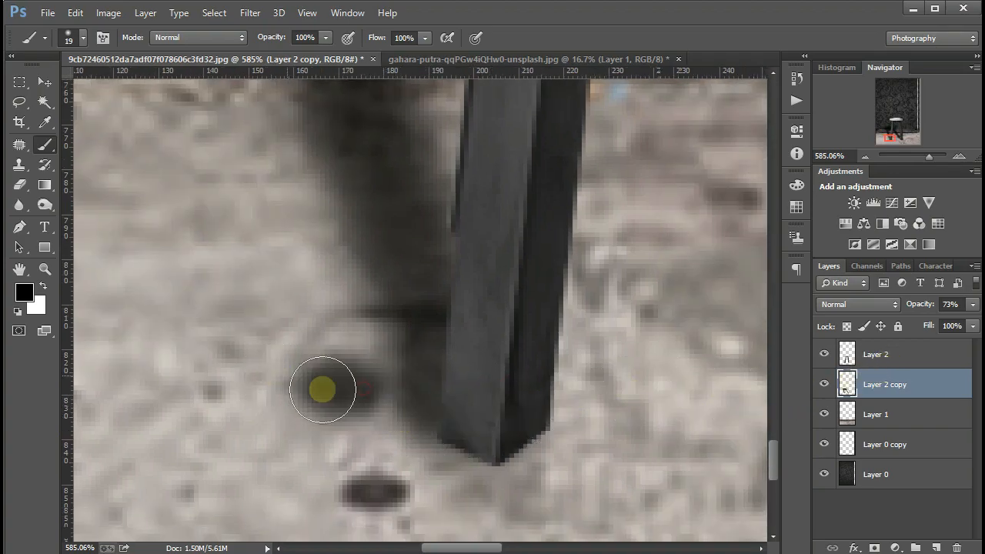
key(ctrl+z)
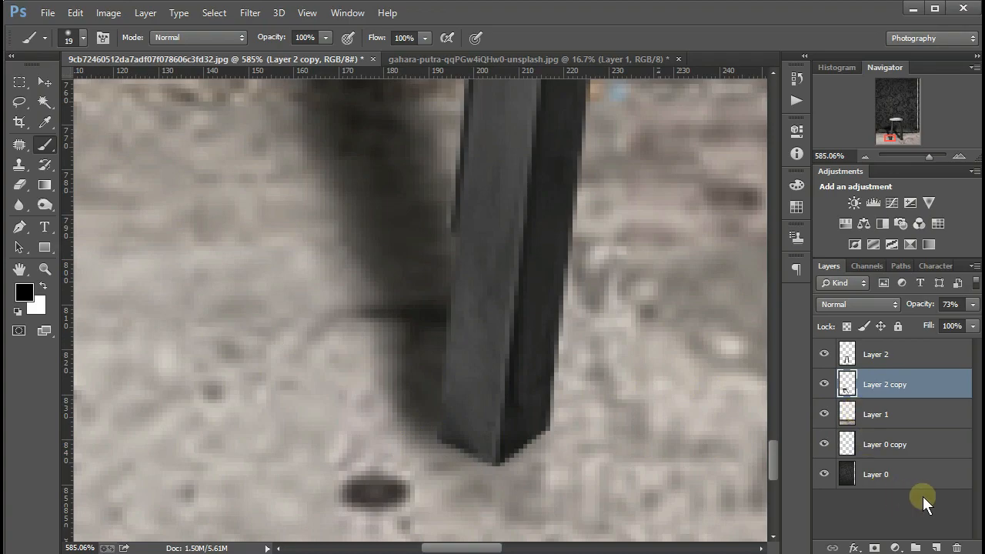
Create a new layer above Layer 2 copy and paint soft black contact shadows under the feet of both front legs.
click(936, 548)
mouse_move(440, 433)
mouse_down()
mouse_move(501, 459)
mouse_move(479, 456)
mouse_move(515, 444)
mouse_up()
scroll(486, 398, right, 10)
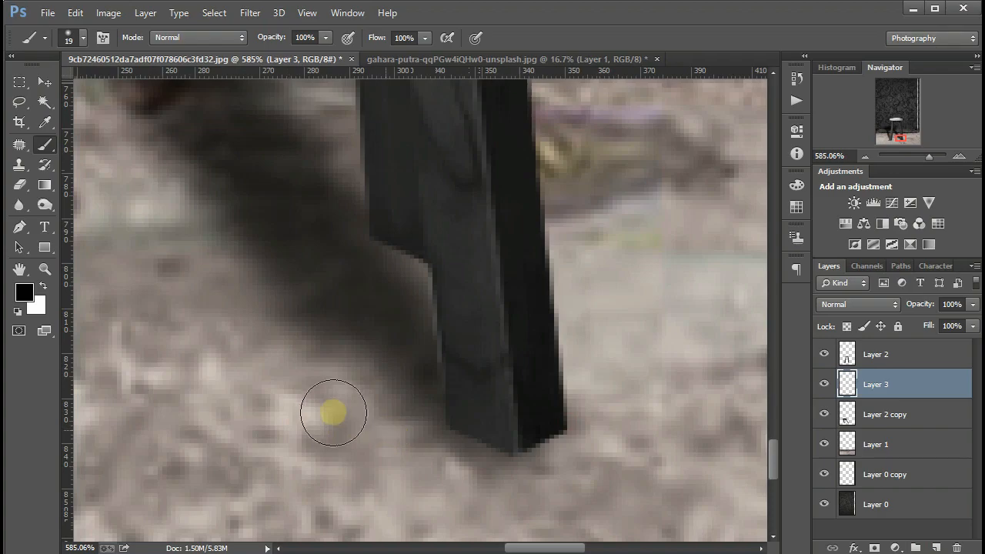
mouse_move(398, 418)
mouse_down()
mouse_move(468, 449)
mouse_move(546, 442)
mouse_move(476, 447)
mouse_move(406, 423)
mouse_move(421, 398)
mouse_move(530, 479)
mouse_up()
key(ctrl+minus)
key(ctrl+minus)
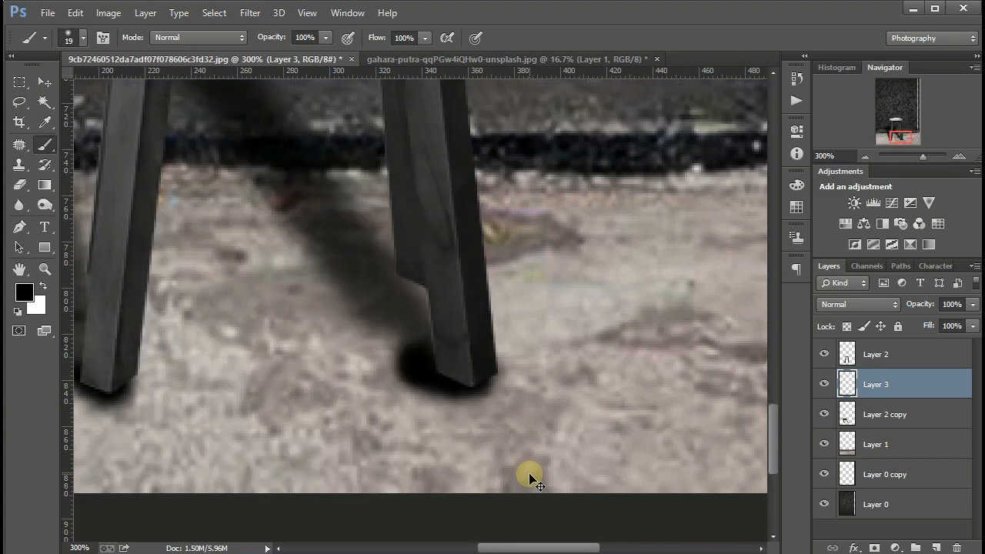
drag(408, 347, 474, 340)
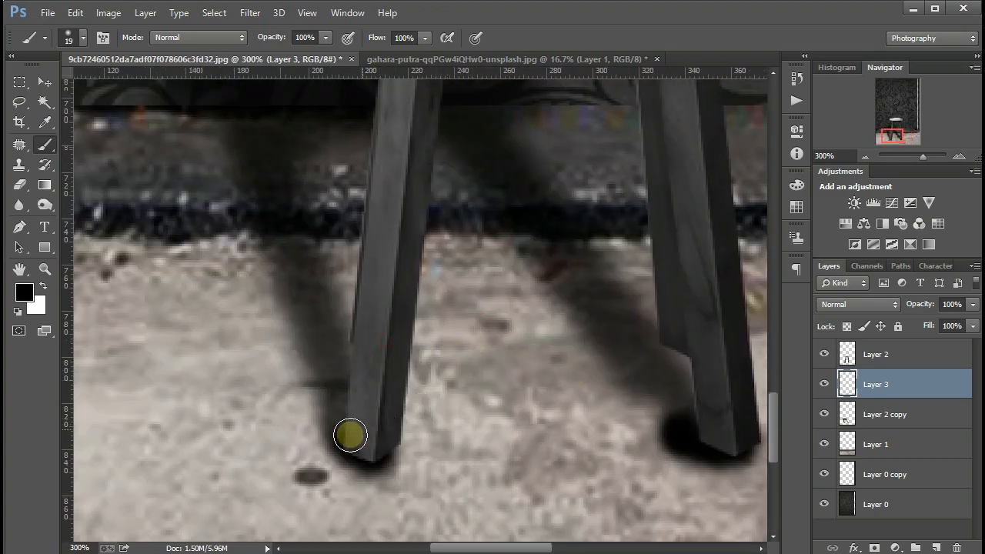
drag(349, 441, 390, 466)
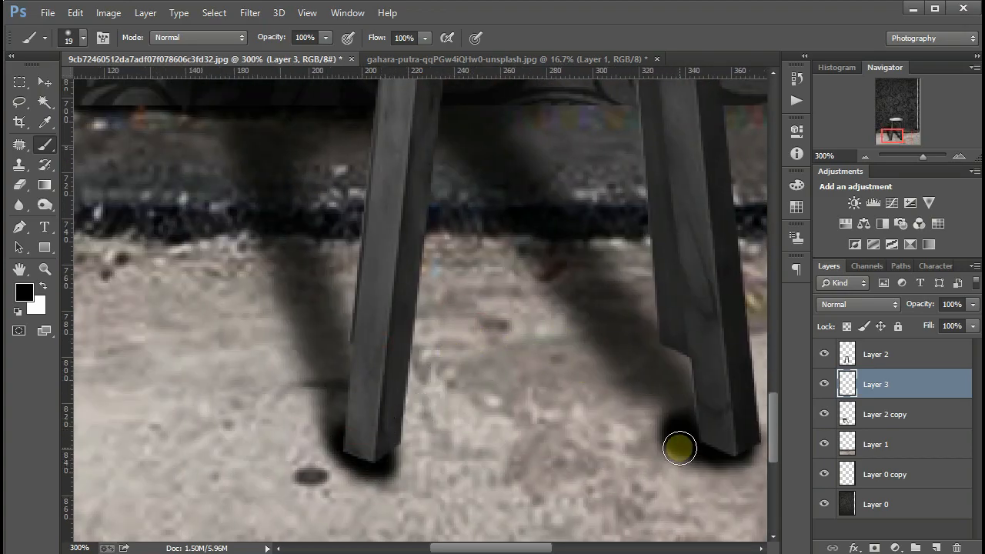
Reduce Layer 3's opacity to 42% and merge it with Layer 2 copy.
drag(453, 390, 521, 430)
drag(336, 285, 361, 336)
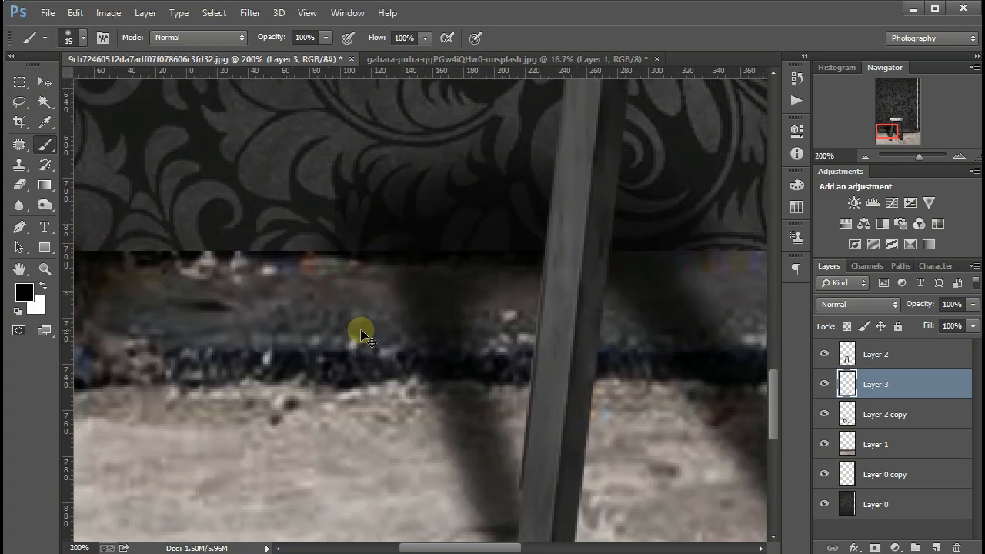
key(ctrl+minus)
key(ctrl+minus)
key(ctrl+minus)
key(ctrl+minus)
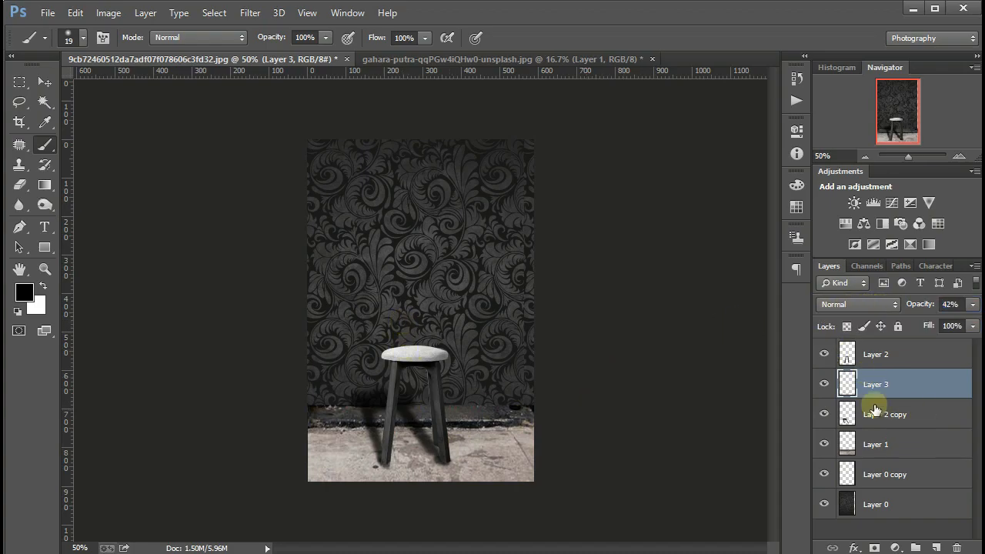
shift+click(871, 427)
key(ctrl+e)
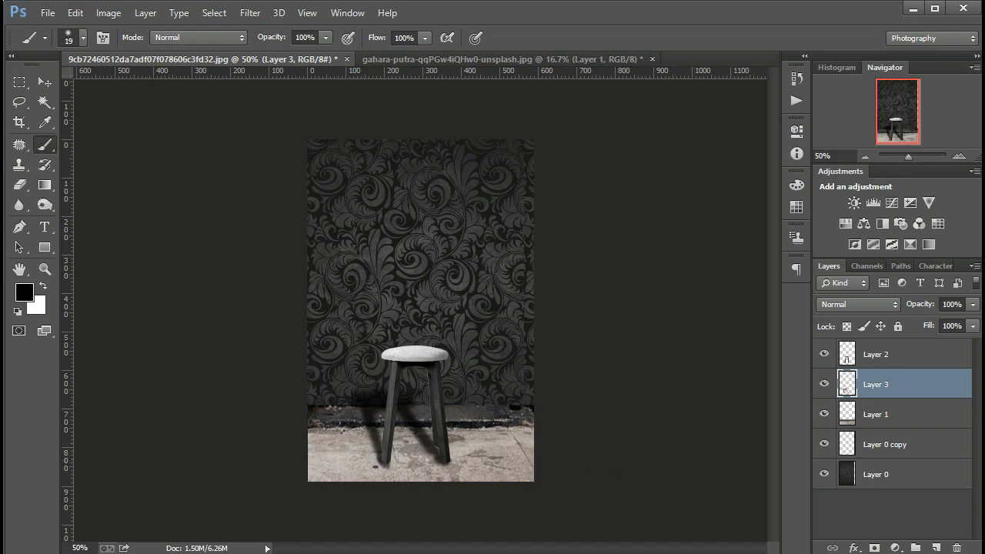
ctrl+click(851, 453)
key(ctrl+d)
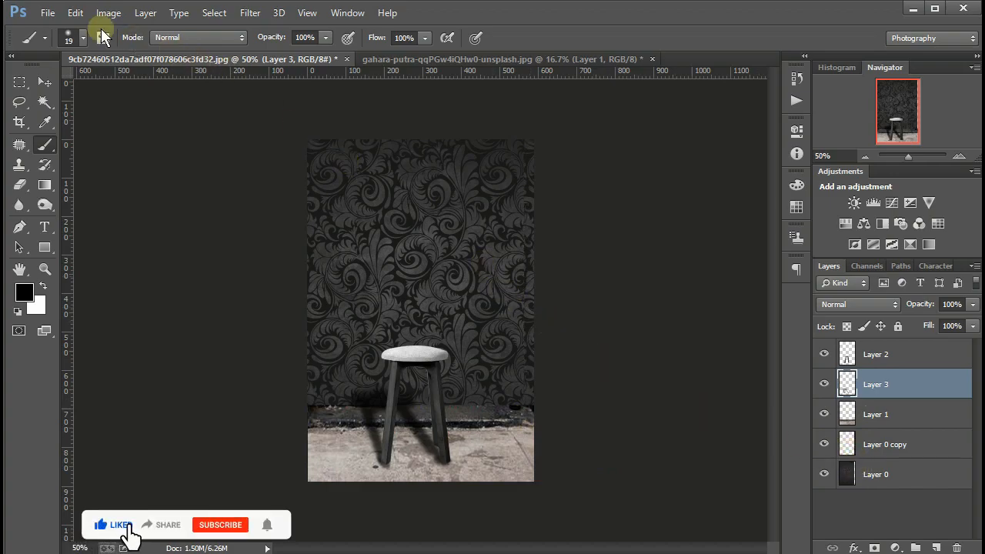
Select all layers from Layer 2 down to Layer 0 and merge them into a single layer.
click(46, 84)
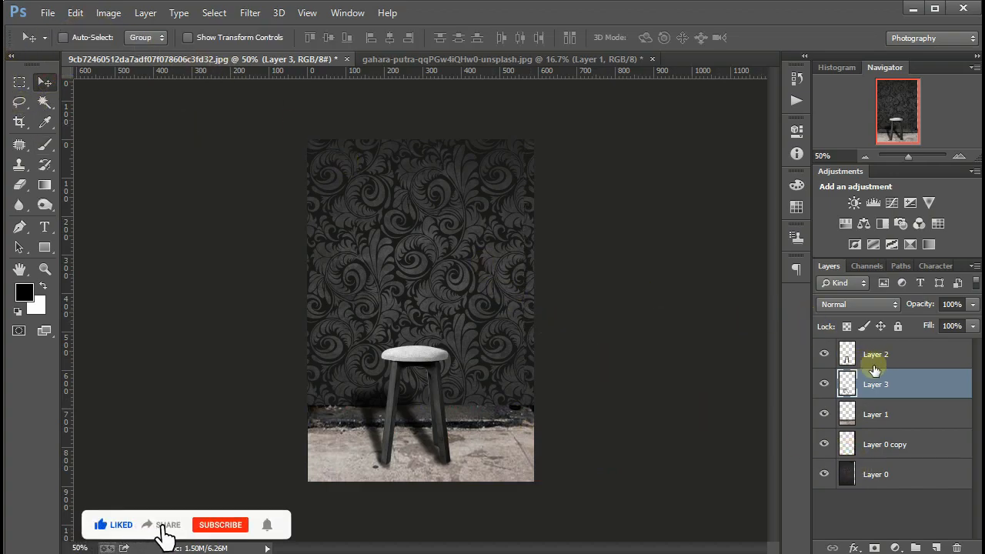
click(864, 413)
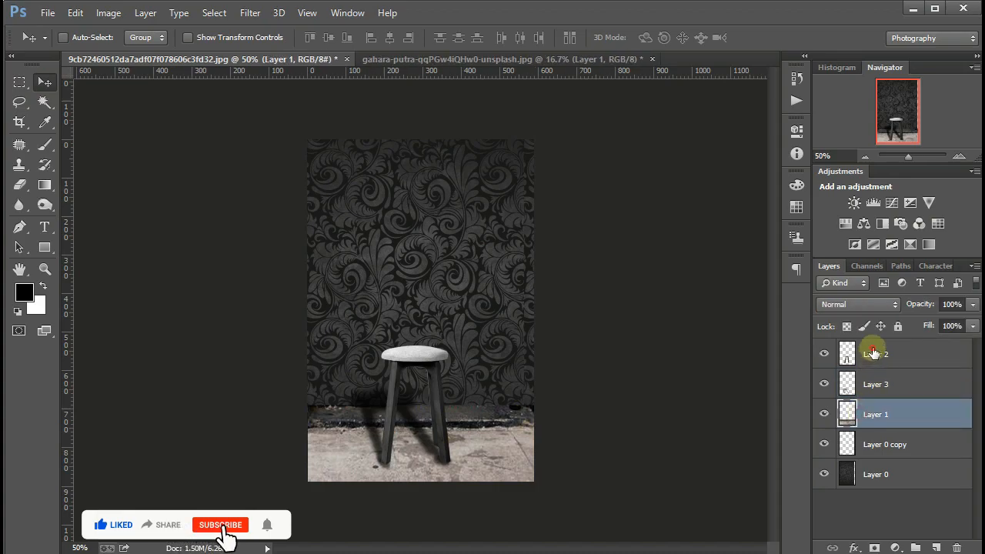
shift+click(873, 353)
shift+click(873, 445)
shift+click(869, 478)
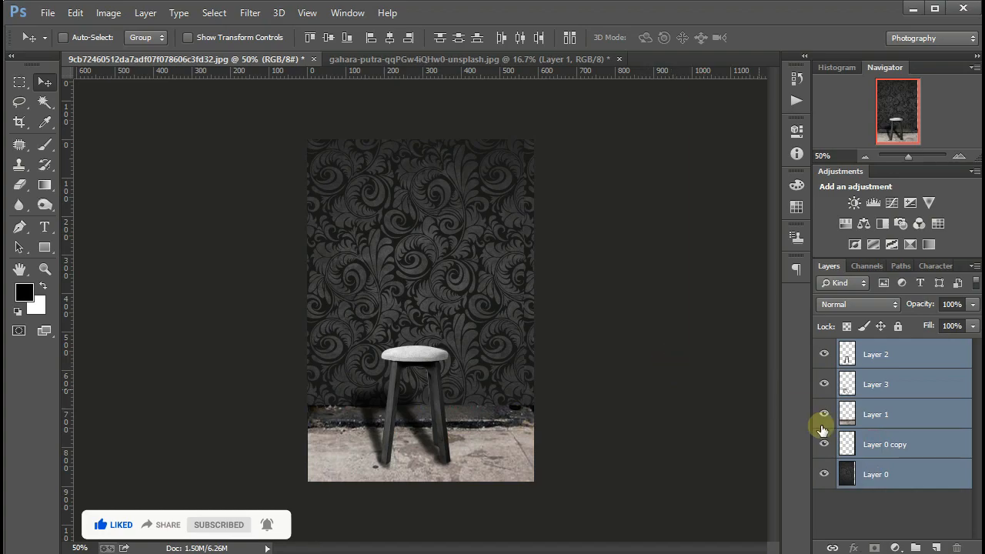
click(898, 326)
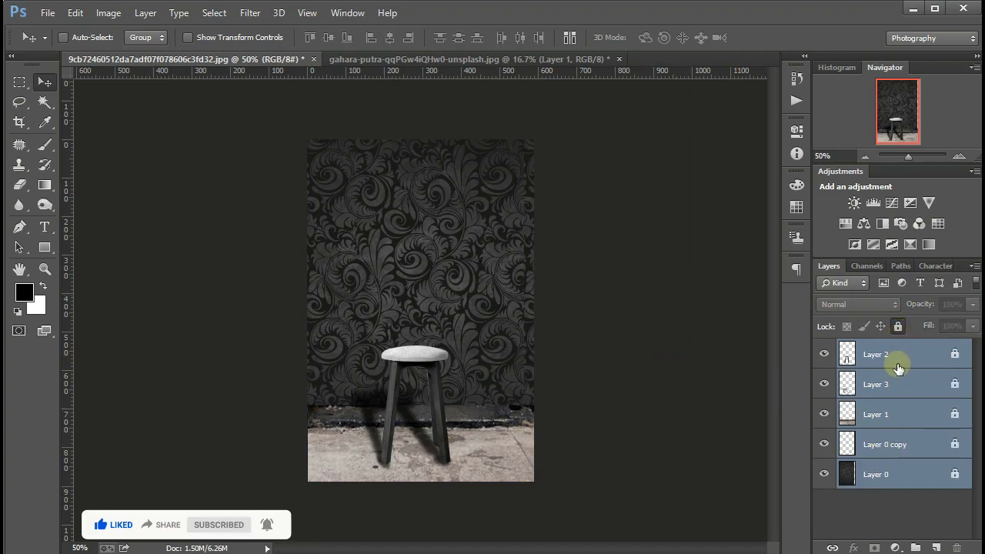
click(898, 326)
right_click(893, 350)
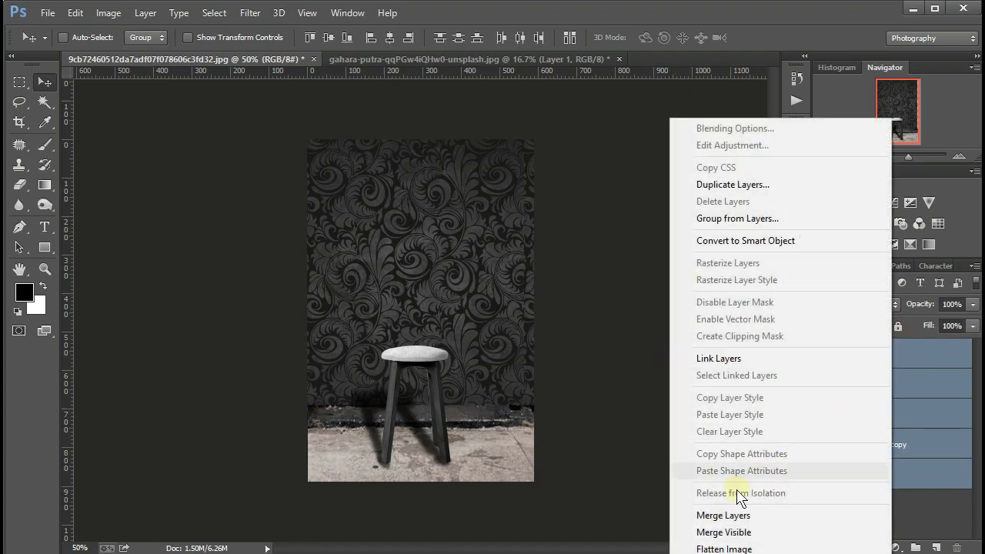
click(701, 516)
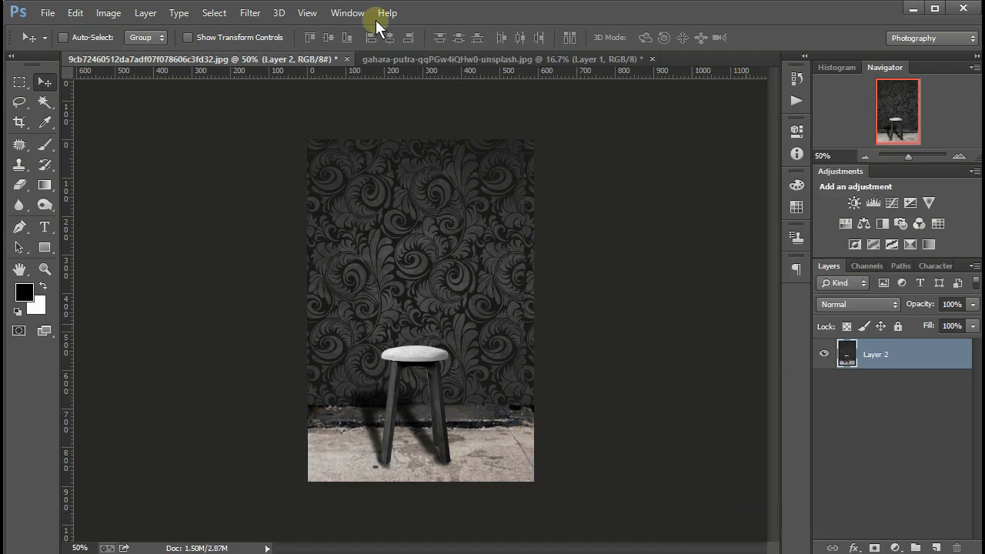
In the Camera Raw filter, set HSL saturation to +100 for Oranges and +98 for Greens, and try a shifted Oranges hue.
click(250, 13)
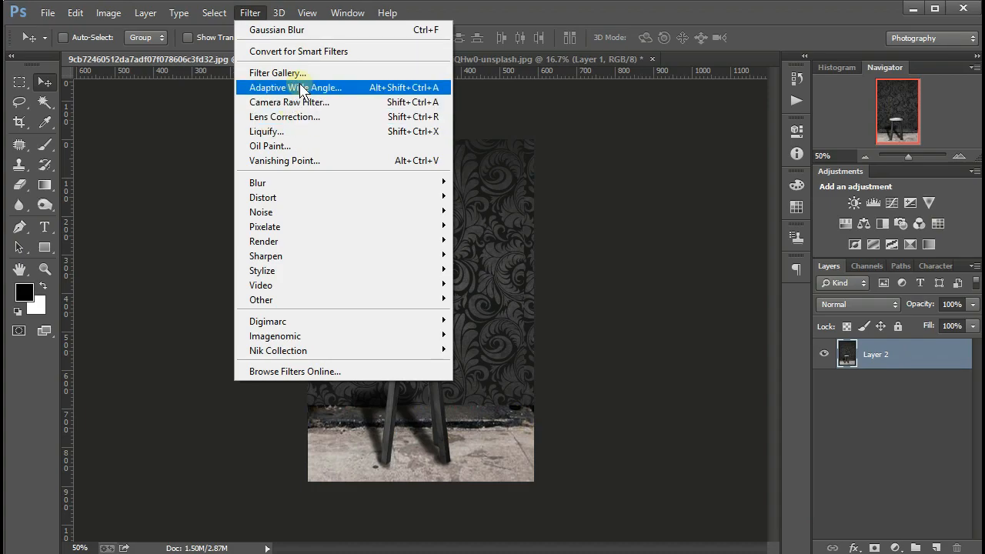
click(290, 102)
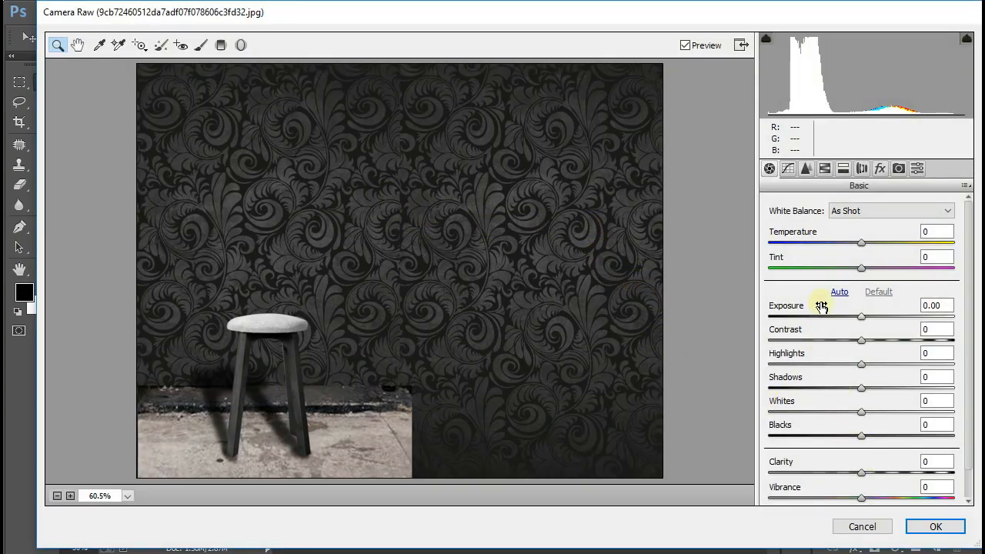
click(825, 168)
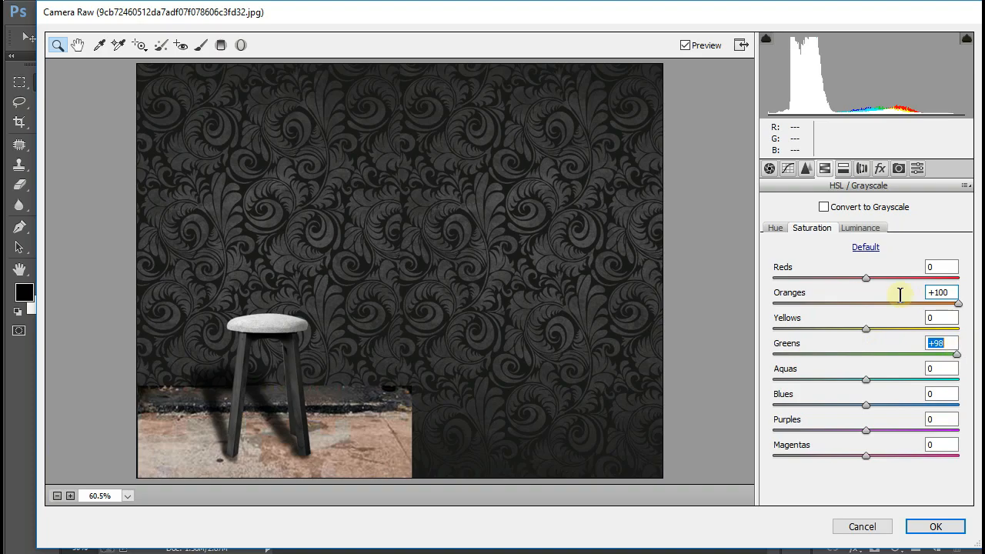
click(776, 228)
mouse_move(845, 300)
mouse_down()
mouse_move(715, 303)
mouse_move(834, 306)
mouse_up()
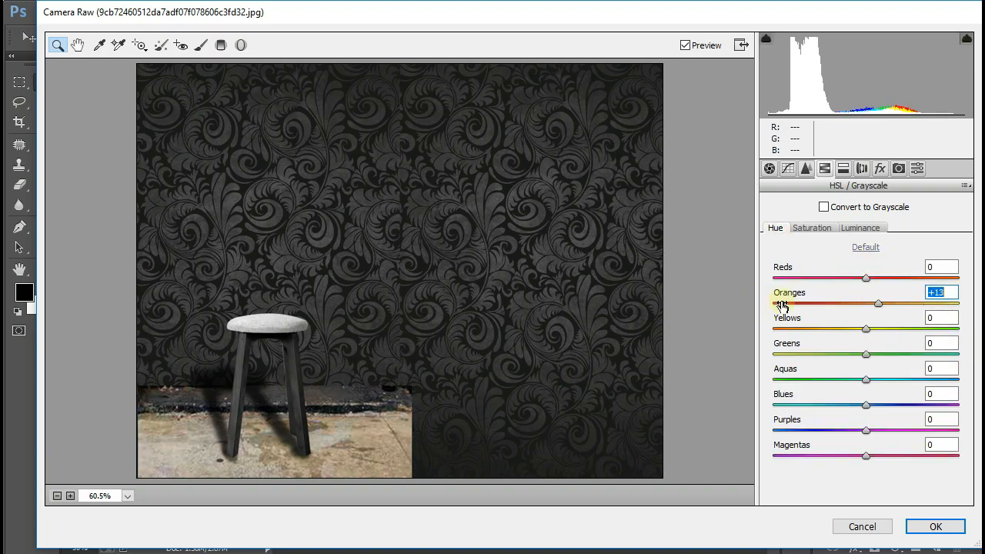
Set the split toning highlights to hue 137 and saturation 13, and apply the Camera Raw filter.
click(843, 168)
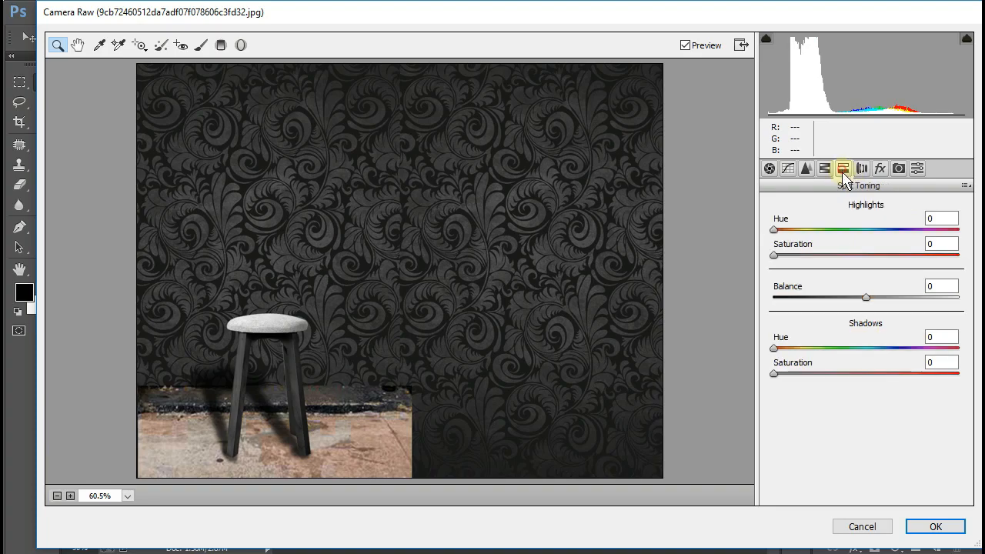
drag(826, 256, 858, 248)
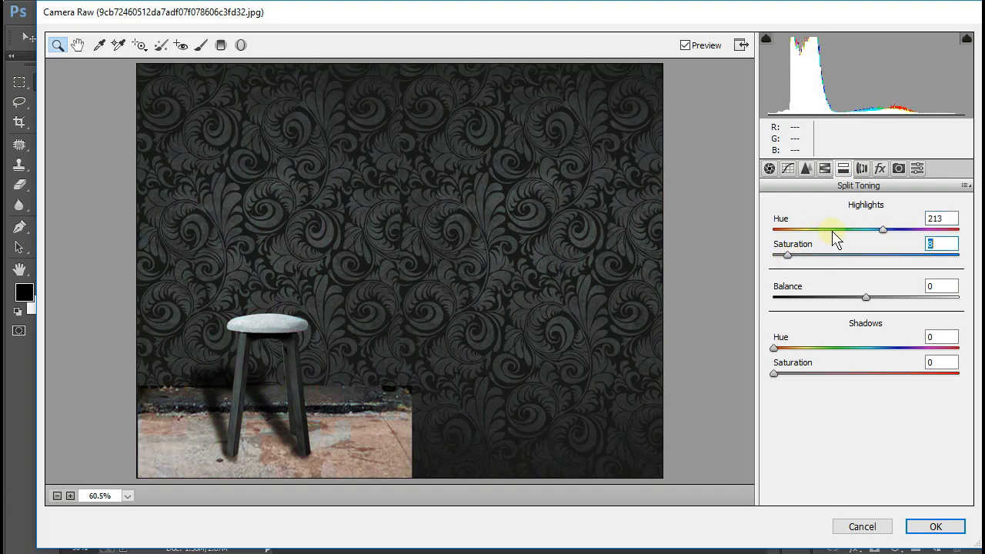
drag(801, 233, 823, 264)
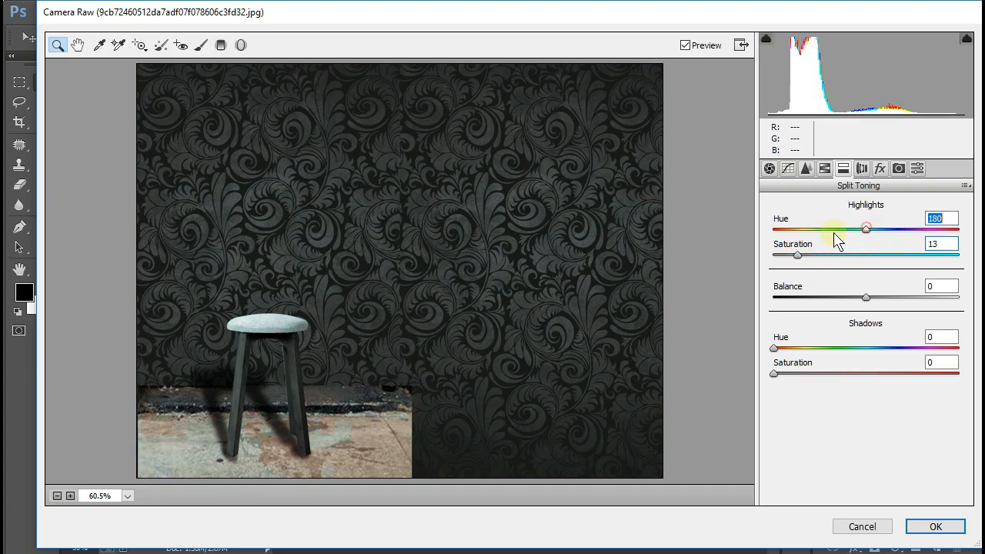
drag(832, 242, 897, 241)
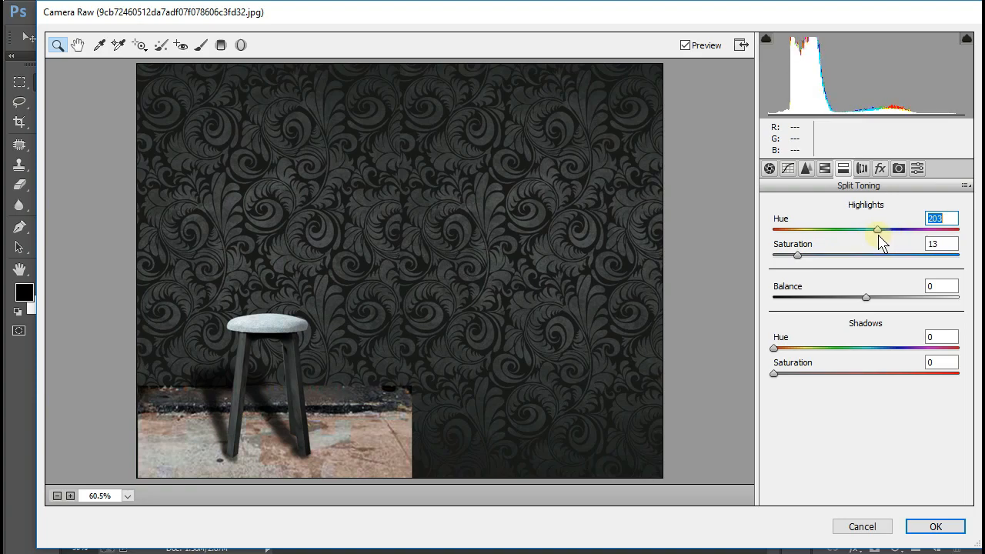
drag(902, 233, 847, 241)
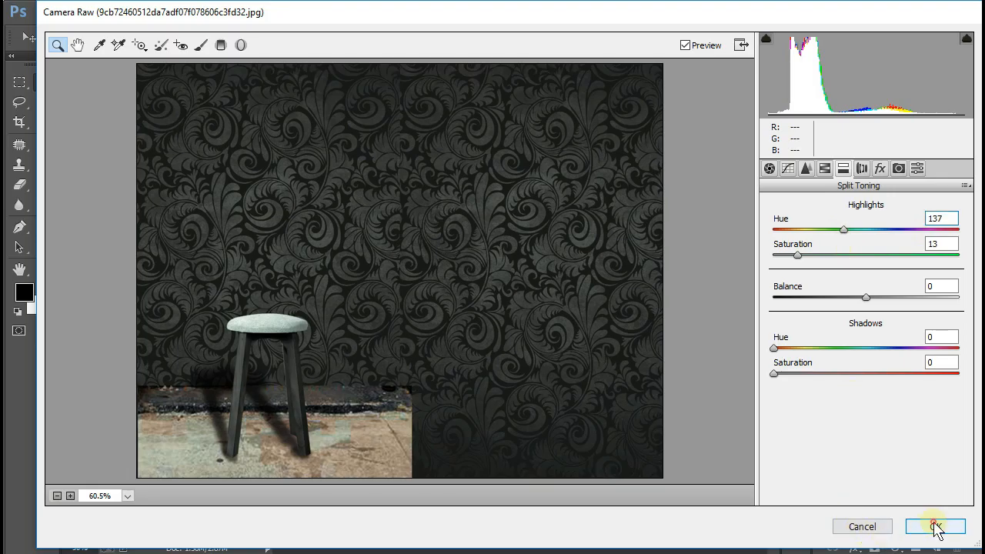
click(936, 526)
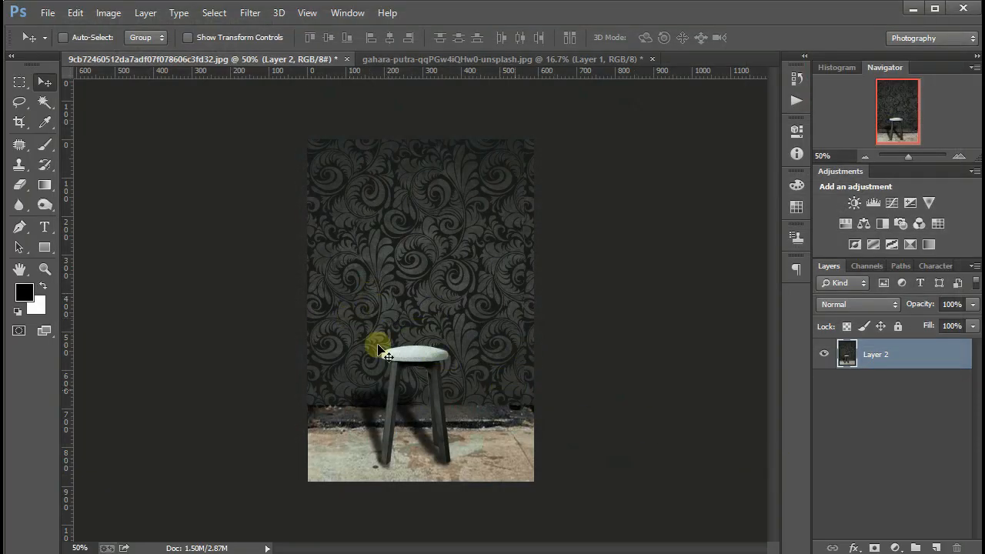
Save a copy of the image as a JPEG in New folder (6) on Local Disk (D:) at quality 12, Maximum.
drag(319, 265, 538, 383)
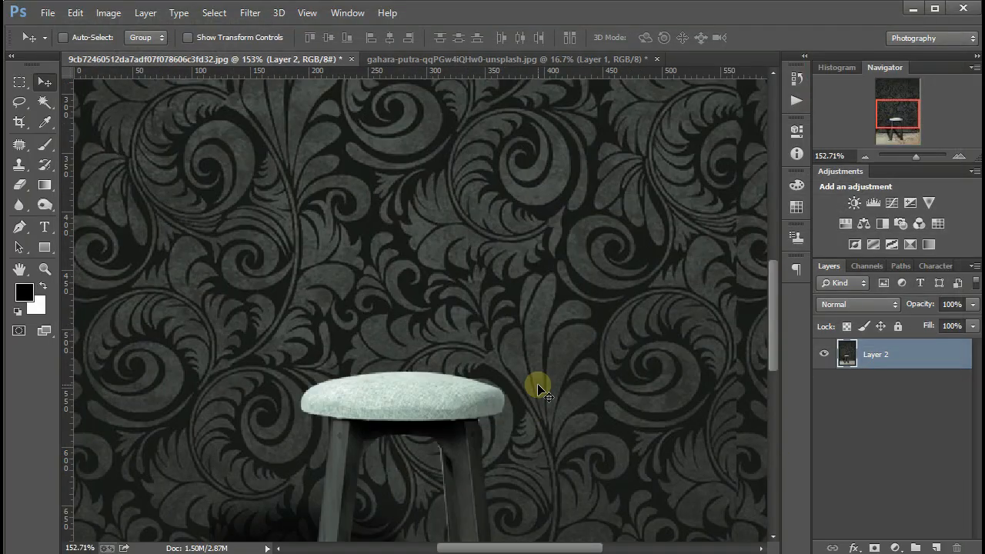
key(ctrl+minus)
key(ctrl+minus)
key(ctrl+minus)
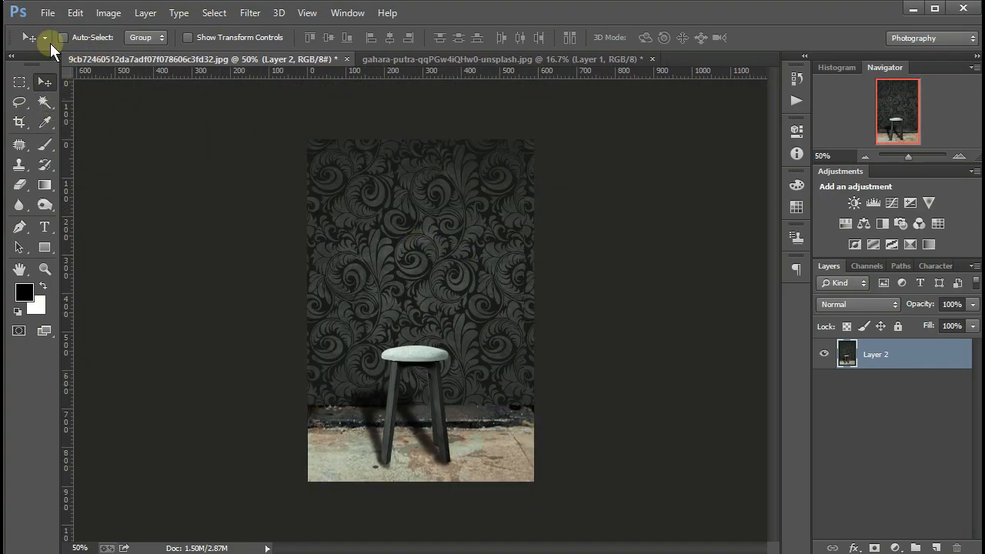
click(40, 14)
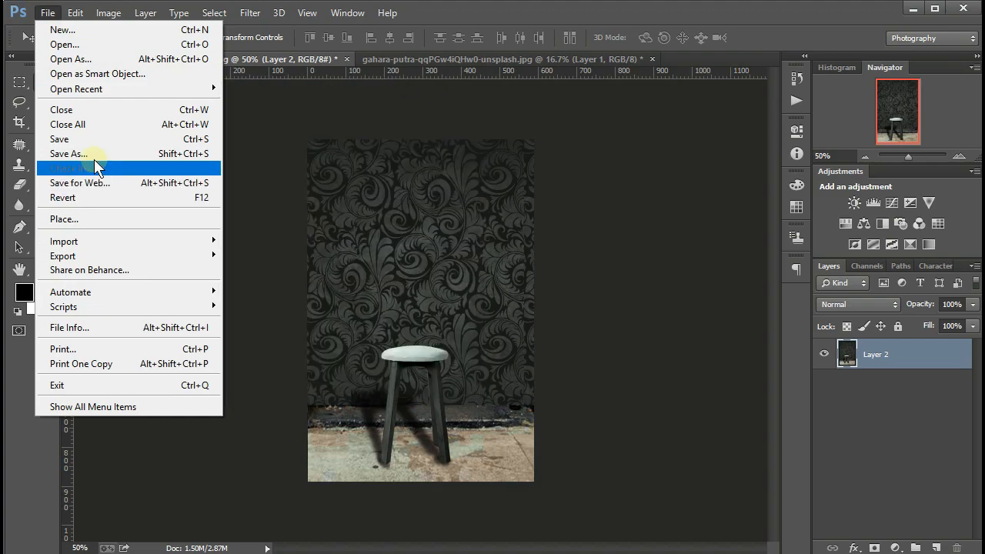
click(73, 153)
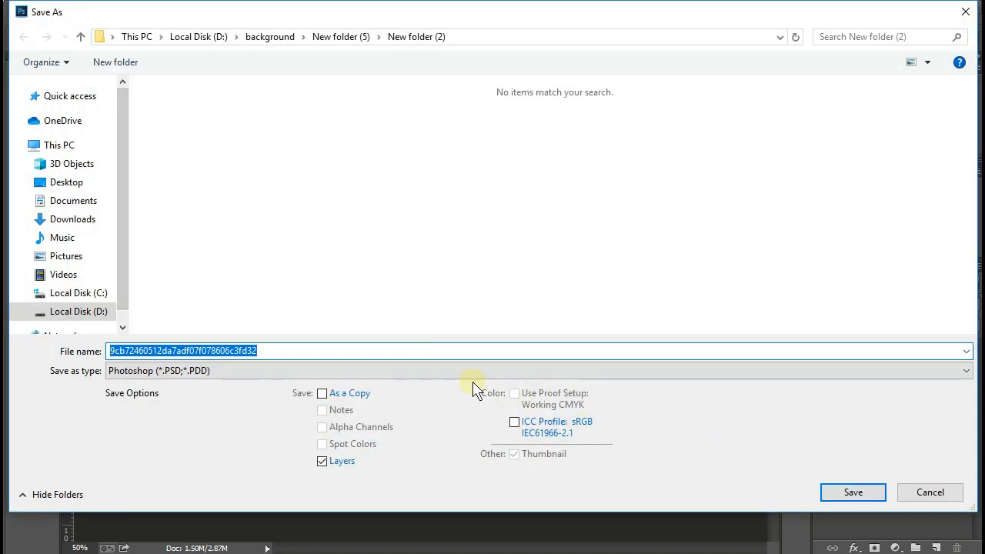
click(462, 371)
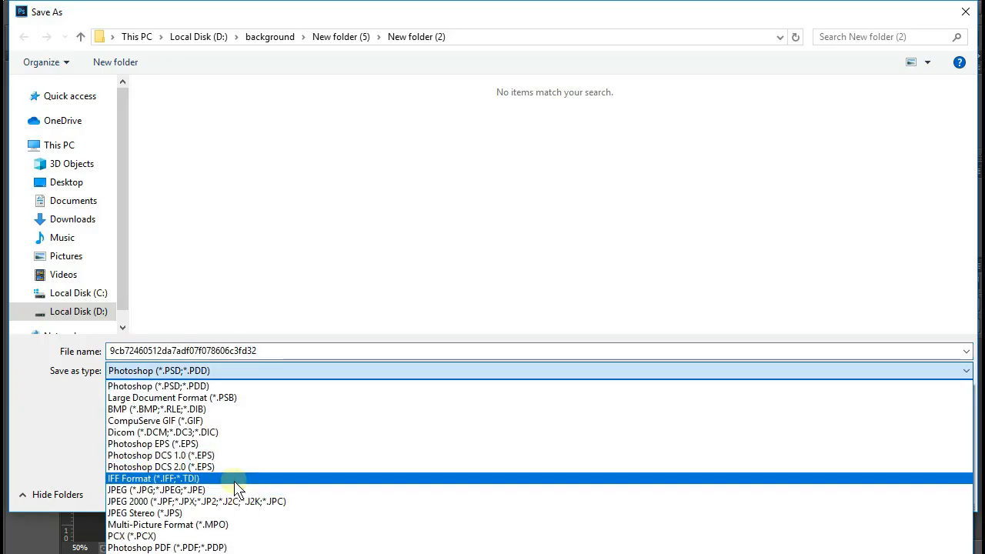
click(231, 488)
click(92, 311)
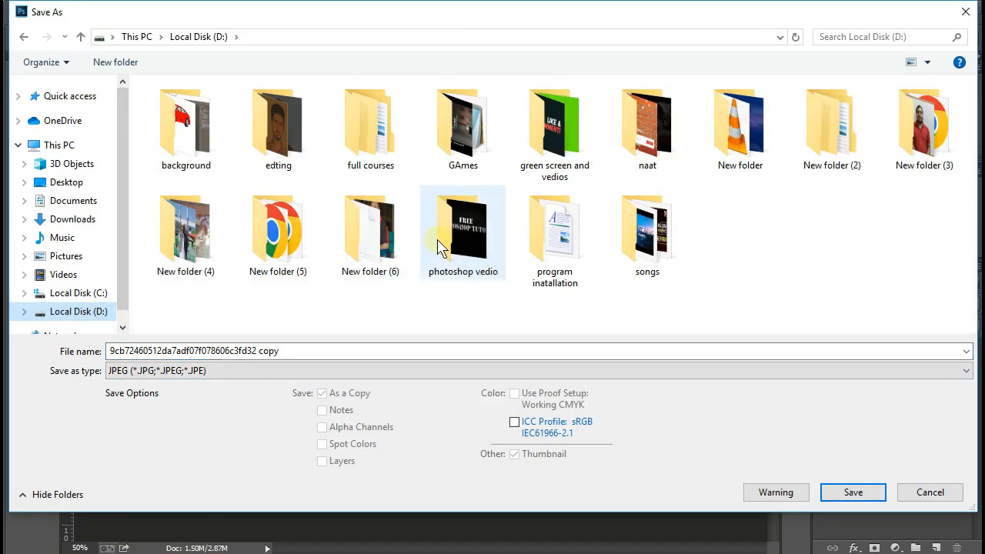
double_click(365, 220)
click(878, 492)
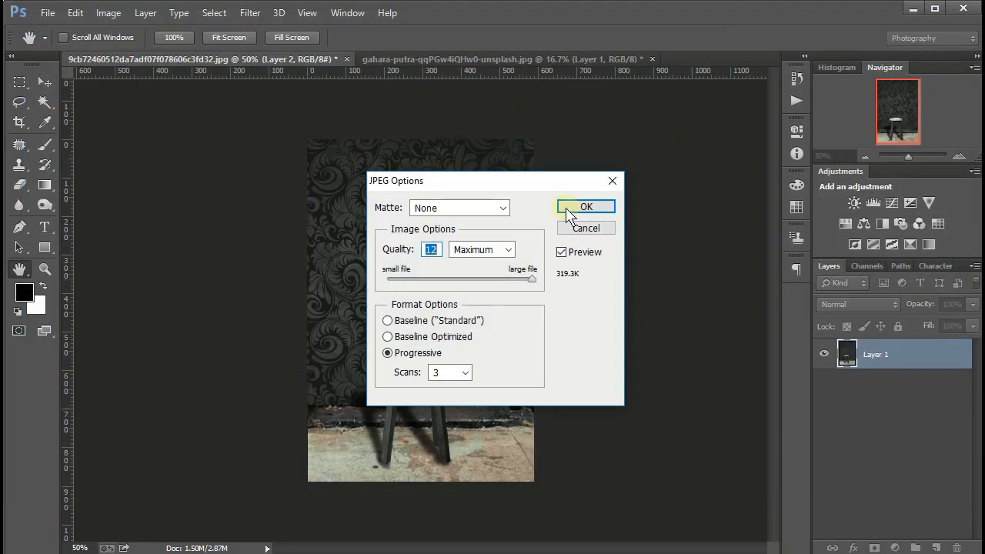
click(568, 206)
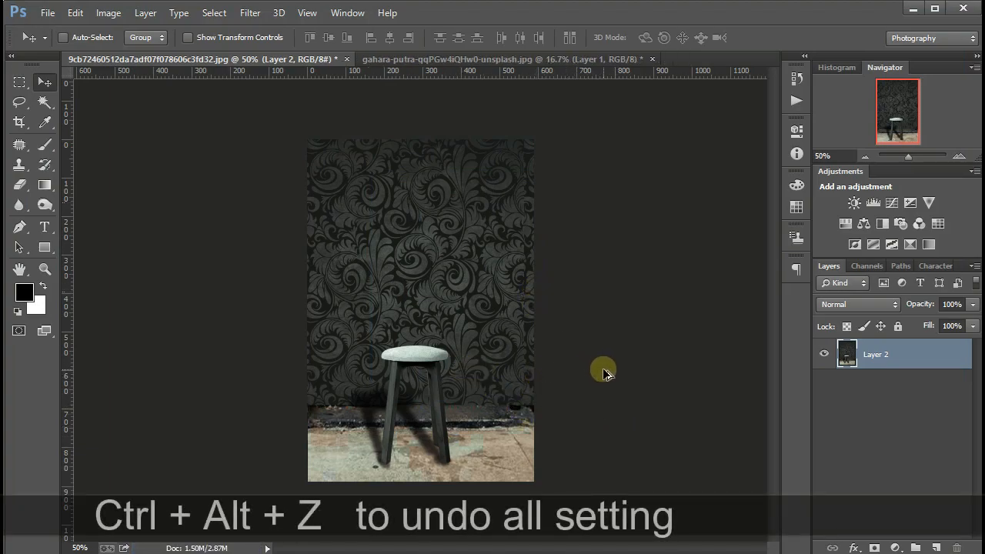
Step back through the history to undo the colour grading and the layer merges, and toggle Layer 2's visibility off and on.
key(ctrl+alt+z)
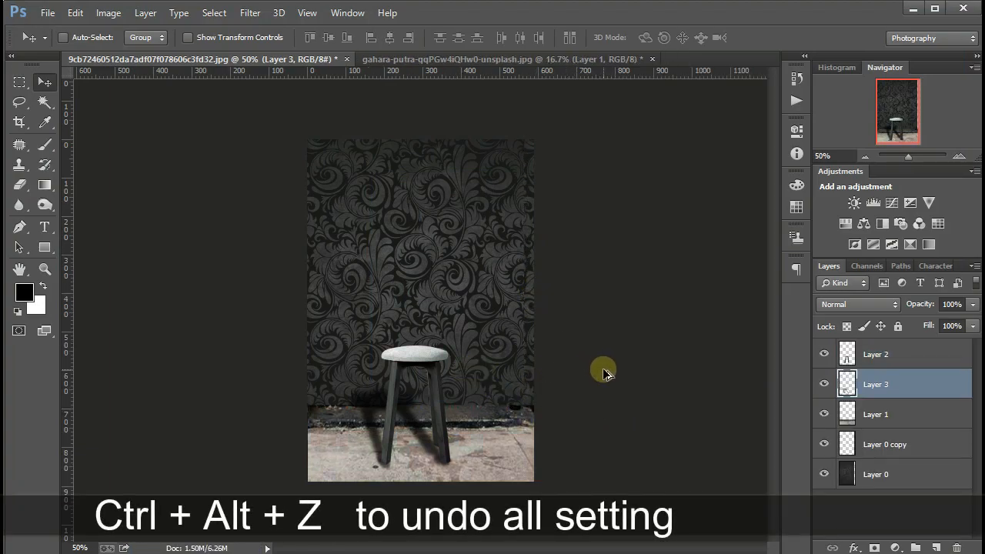
key(ctrl+alt+z)
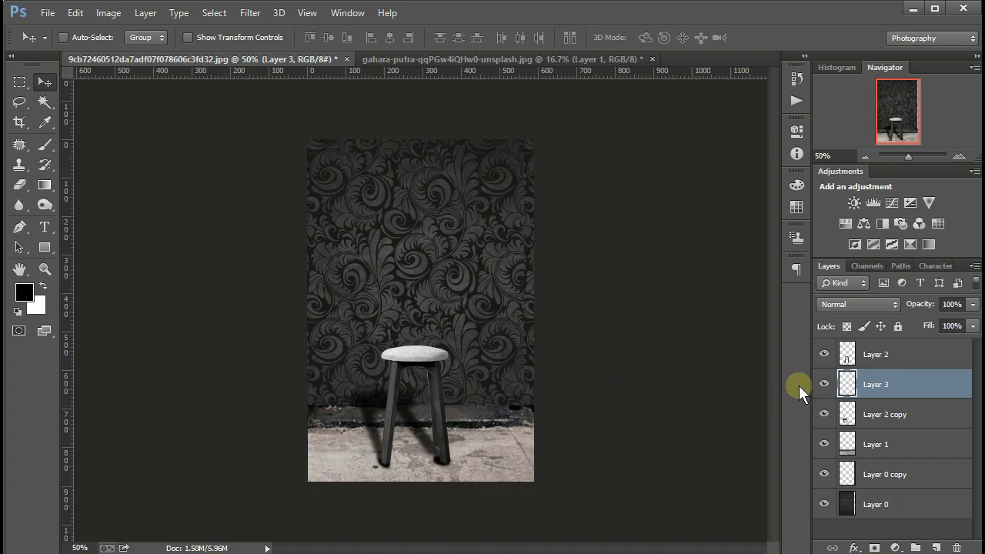
click(823, 356)
click(823, 357)
Check how far Layer 0 and Layer 0 copy extend across the wall by loading each layer's pixels as a selection.
click(861, 504)
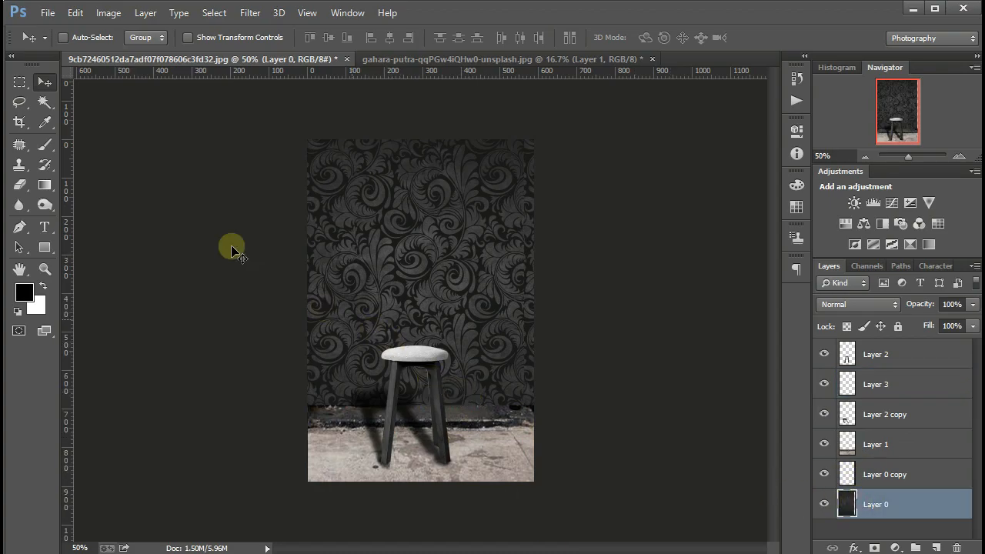
mouse_move(366, 271)
mouse_down()
mouse_move(374, 267)
mouse_move(365, 271)
mouse_up()
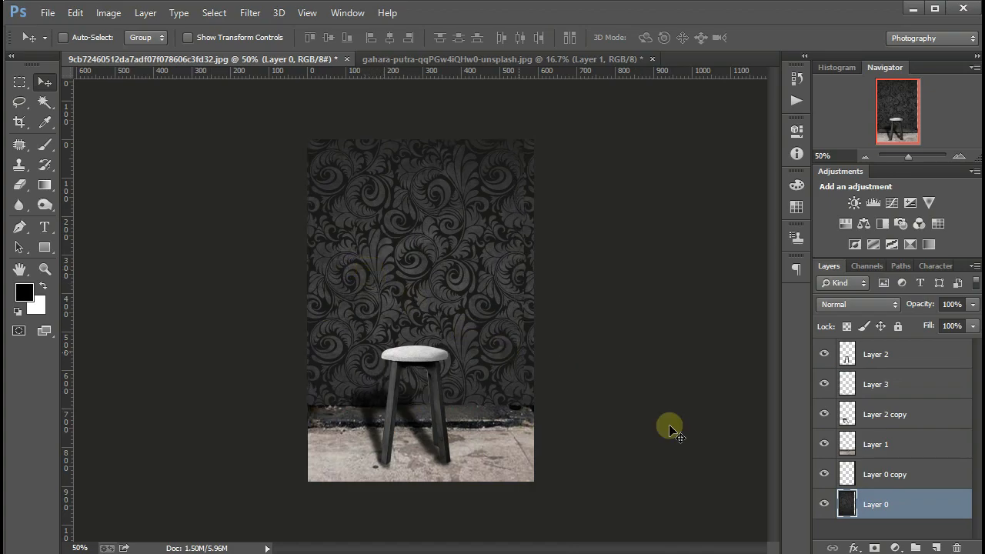
ctrl+click(859, 502)
ctrl+click(848, 506)
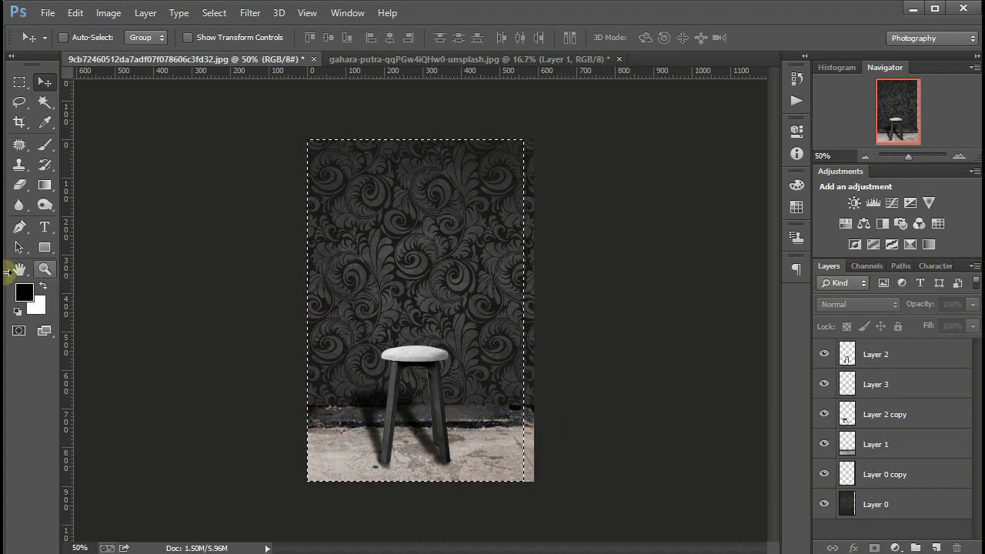
ctrl+click(844, 483)
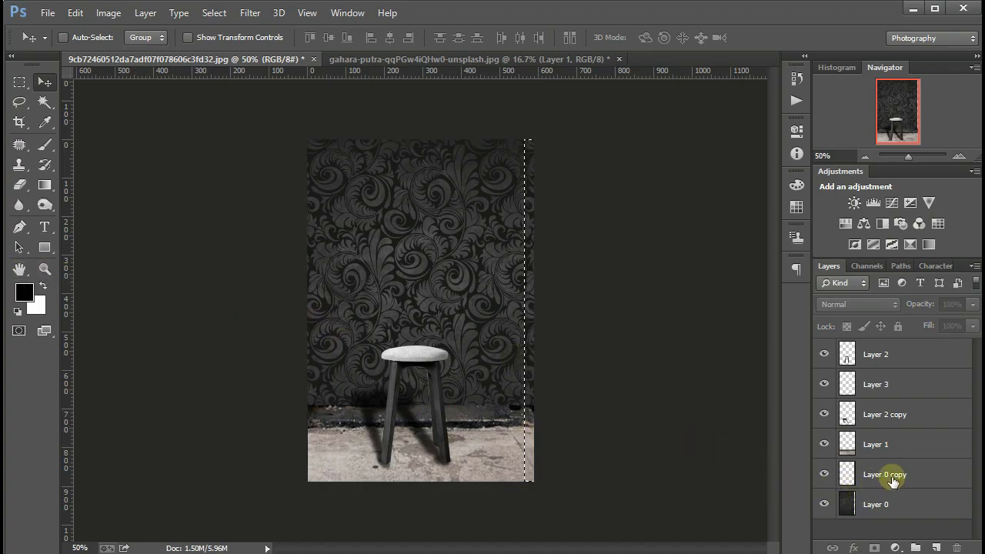
Merge Layer 0 copy with Layer 0 and load the merged wallpaper layer's pixels as a selection.
click(885, 476)
shift+click(882, 504)
key(ctrl+e)
ctrl+click(853, 476)
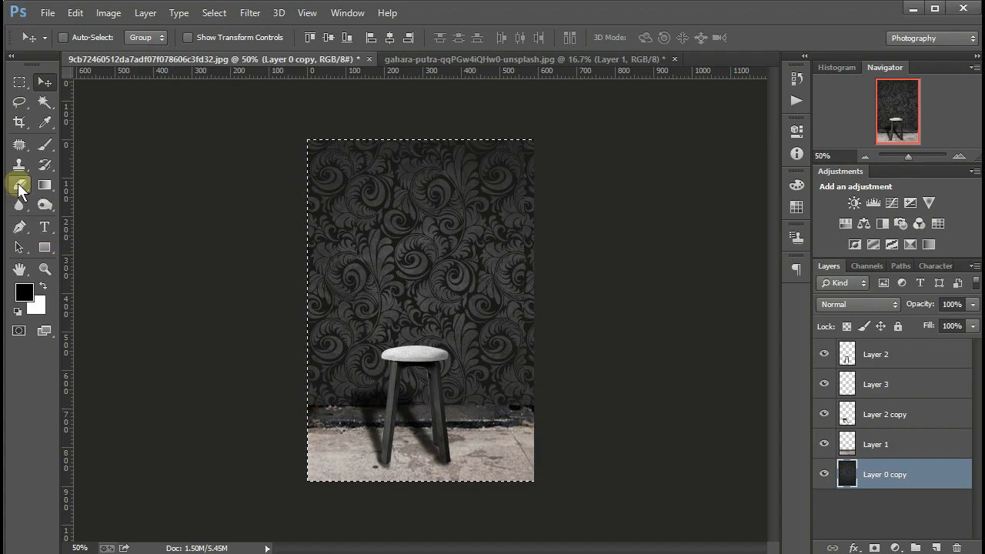
Switch to the Brush tool and set the foreground colour to a dark grey sampled from the wallpaper.
click(46, 145)
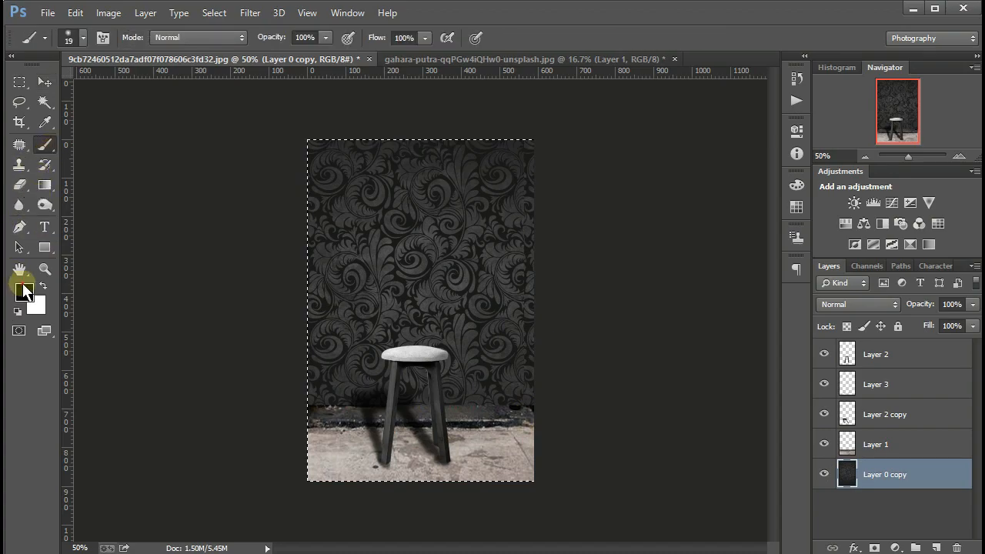
click(22, 289)
mouse_move(415, 328)
mouse_down()
mouse_move(413, 345)
mouse_move(412, 315)
mouse_up()
click(772, 161)
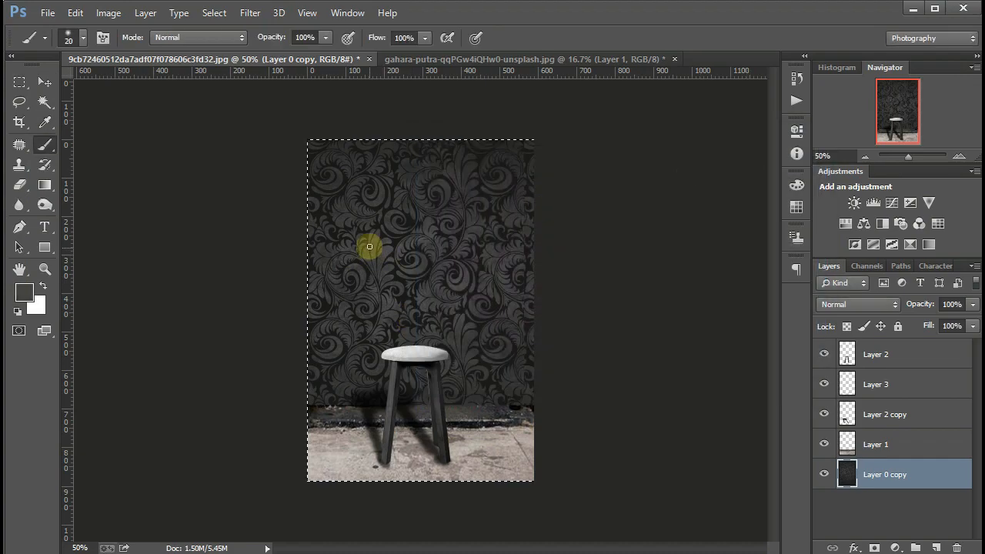
Paint over the whole wall on Layer 0 copy with a 500 px dark grey brush and deselect.
key(bracketright)
key(bracketright)
key(bracketright)
key(bracketright)
key(bracketright)
key(bracketright)
key(bracketright)
mouse_move(330, 216)
mouse_down()
mouse_move(389, 182)
mouse_move(312, 171)
mouse_move(534, 185)
mouse_up()
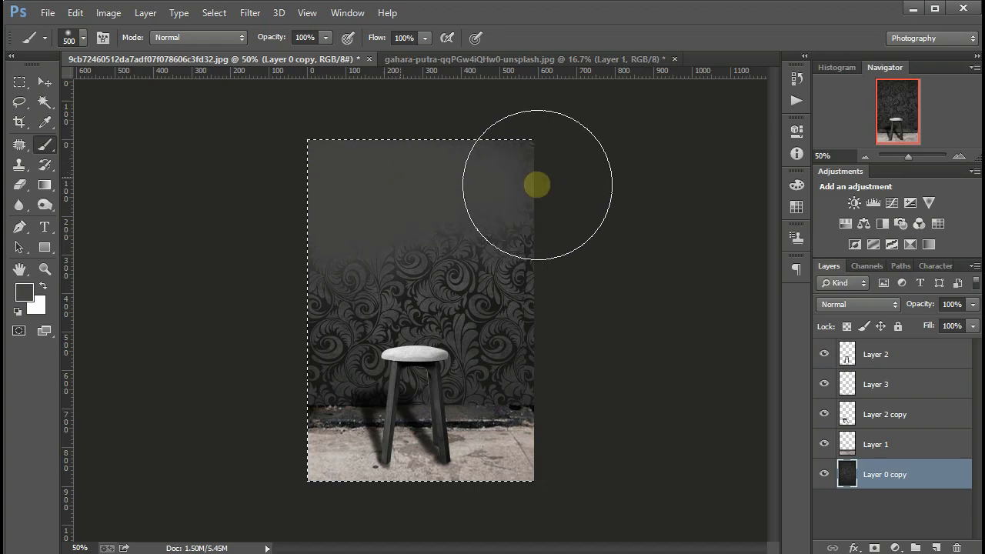
mouse_move(527, 282)
mouse_down()
mouse_move(521, 326)
mouse_move(505, 333)
mouse_move(349, 333)
mouse_move(467, 310)
mouse_move(294, 284)
mouse_move(274, 320)
mouse_move(307, 334)
mouse_move(383, 323)
mouse_move(544, 329)
mouse_move(414, 313)
mouse_move(311, 317)
mouse_move(561, 313)
mouse_move(523, 227)
mouse_move(492, 213)
mouse_move(446, 243)
mouse_move(488, 276)
mouse_move(403, 285)
mouse_move(467, 314)
mouse_move(448, 325)
mouse_move(578, 316)
mouse_move(351, 304)
mouse_move(610, 297)
mouse_move(584, 241)
mouse_move(490, 243)
mouse_up()
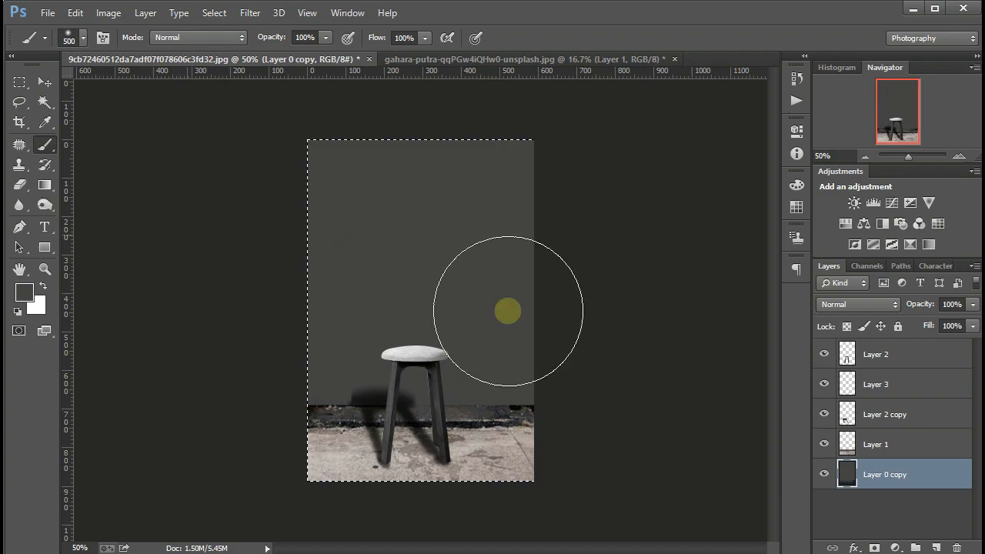
click(44, 81)
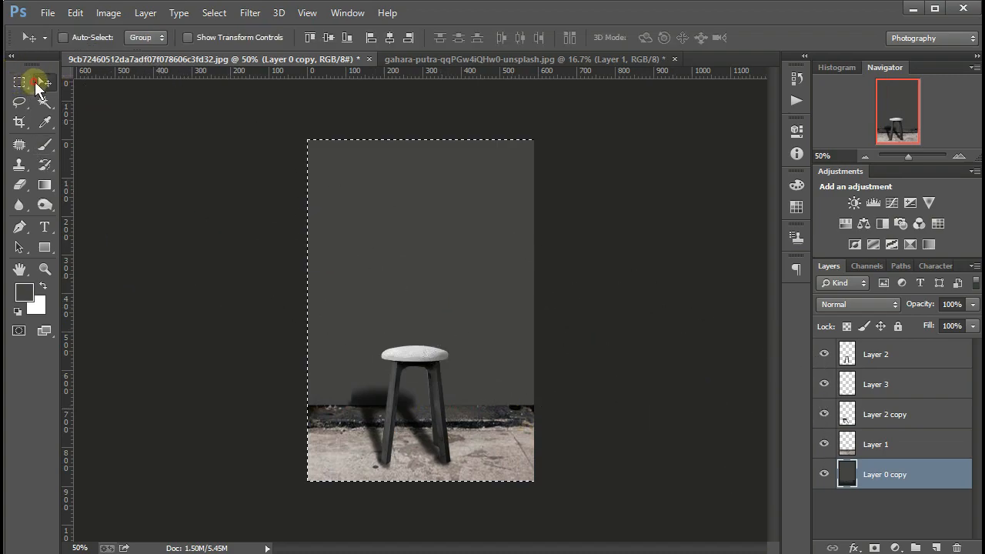
key(ctrl+d)
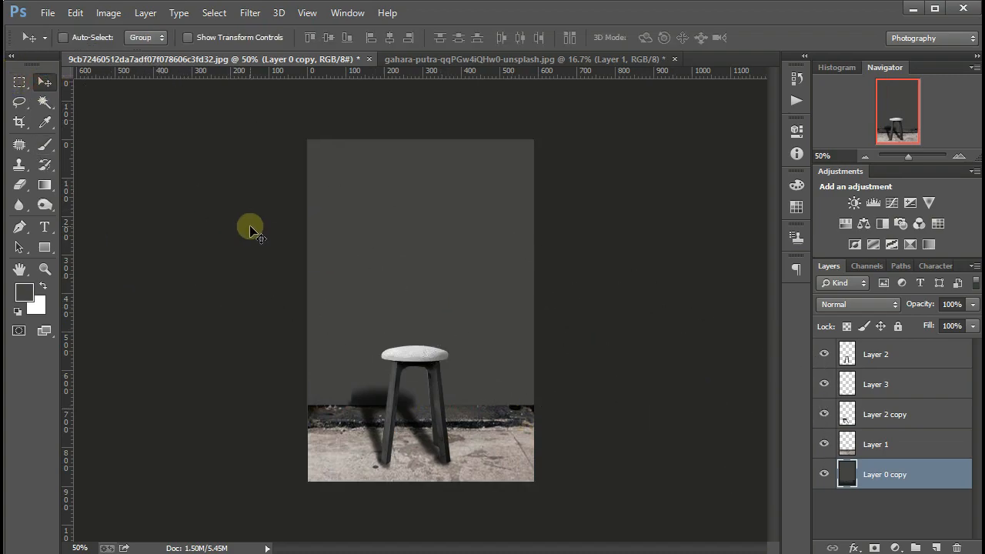
Open a dark geometric wallpaper image from background > New folder (5) > New folder (2) on Local Disk (D:).
key(ctrl+o)
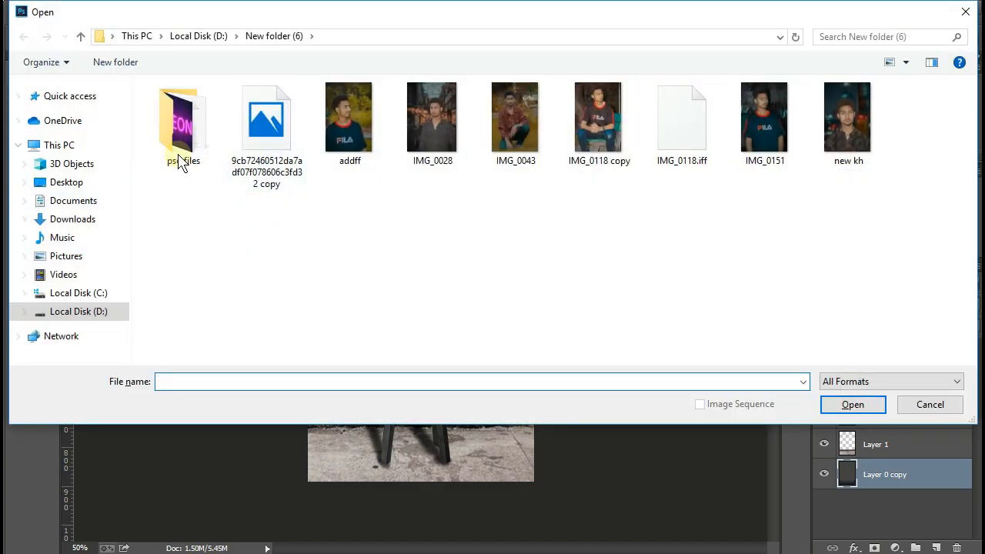
click(199, 36)
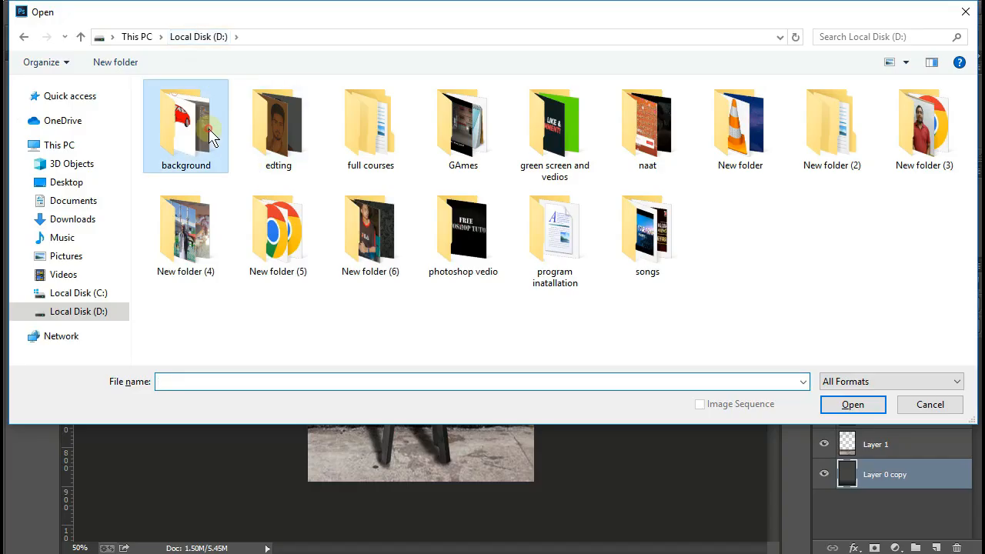
double_click(211, 132)
scroll(719, 154, down, 3)
scroll(534, 204, up, 3)
double_click(253, 130)
scroll(471, 311, down, 3)
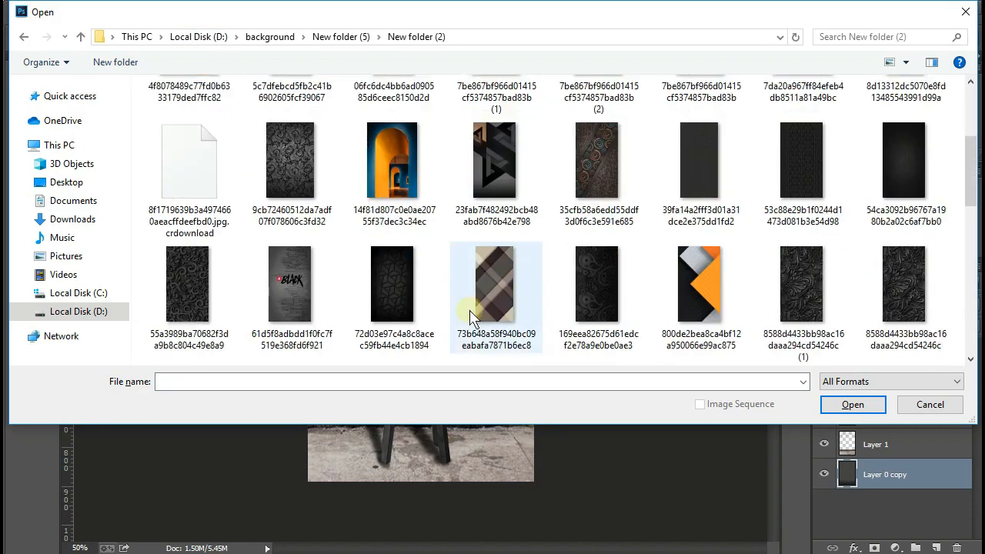
double_click(405, 310)
Bring the geometric wallpaper into the composite above Layer 0 copy, close its source, and scale it to about 115% to cover the wall.
drag(202, 279, 384, 269)
click(286, 75)
drag(402, 311, 449, 269)
key(ctrl+t)
drag(534, 437, 573, 457)
drag(484, 389, 483, 438)
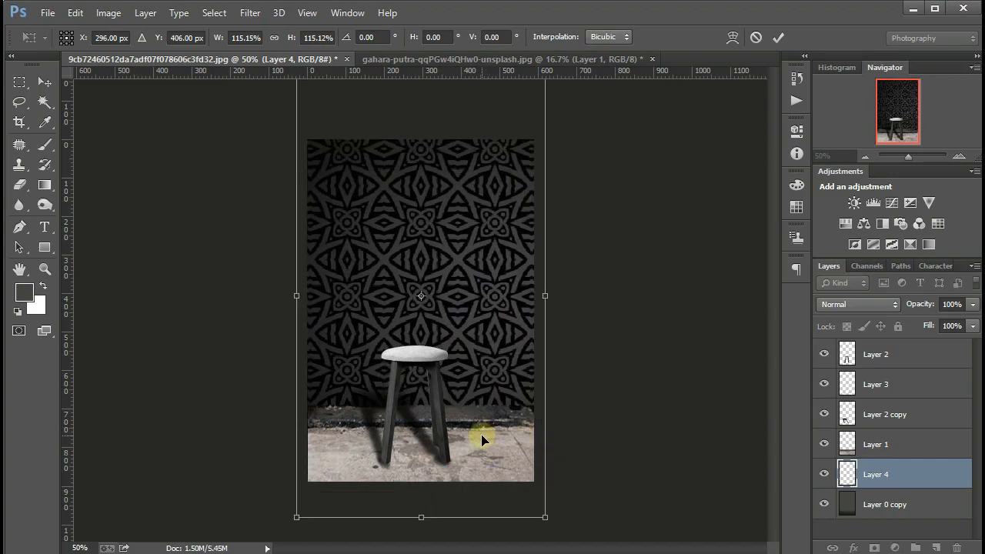
key(Return)
Try successive blend modes on the geometric wallpaper layer and set it to Soft Light.
click(864, 299)
click(865, 300)
key(Down)
key(Down)
key(Down)
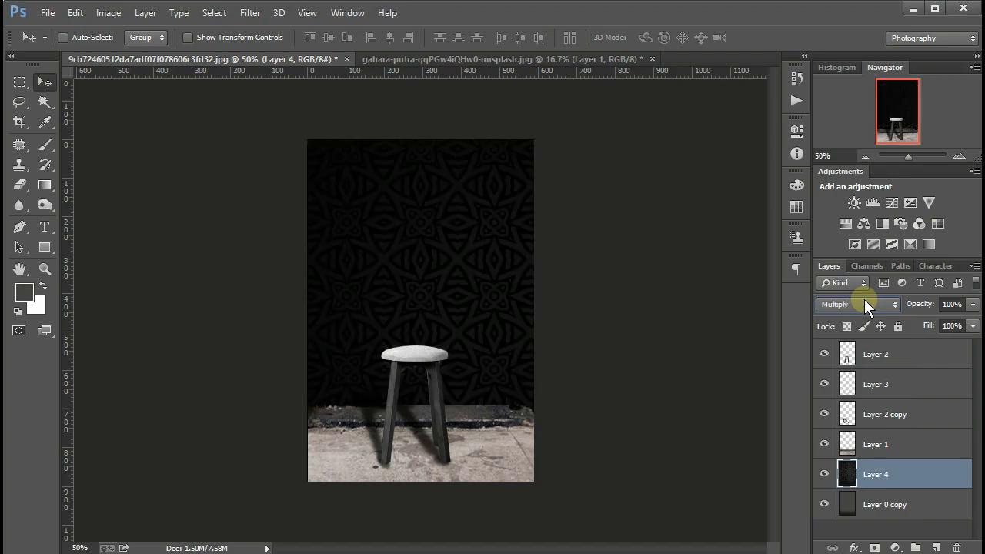
key(Down)
key(Down)
key(Down)
key(Down)
key(Down)
key(Down)
key(Down)
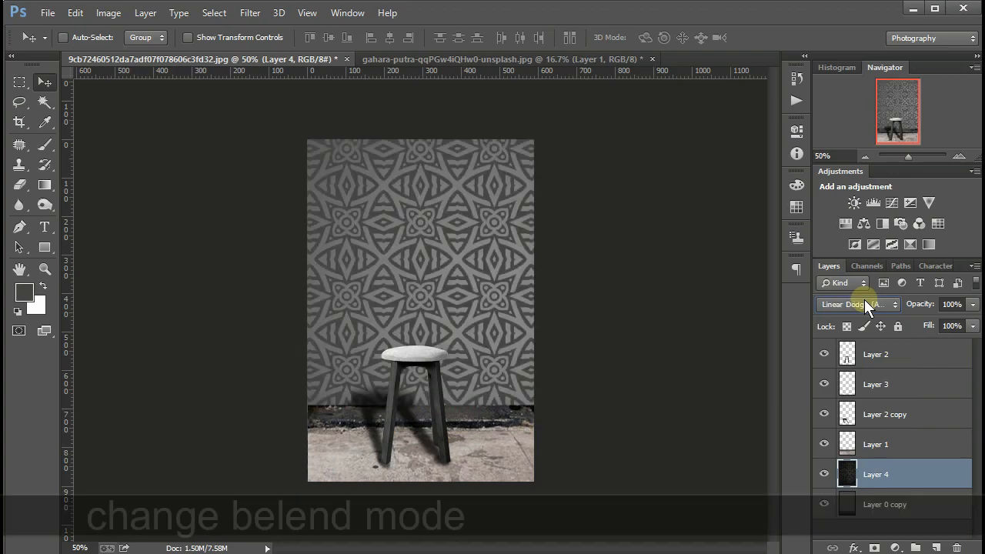
key(Down)
key(Down)
key(Down)
key(Down)
key(Up)
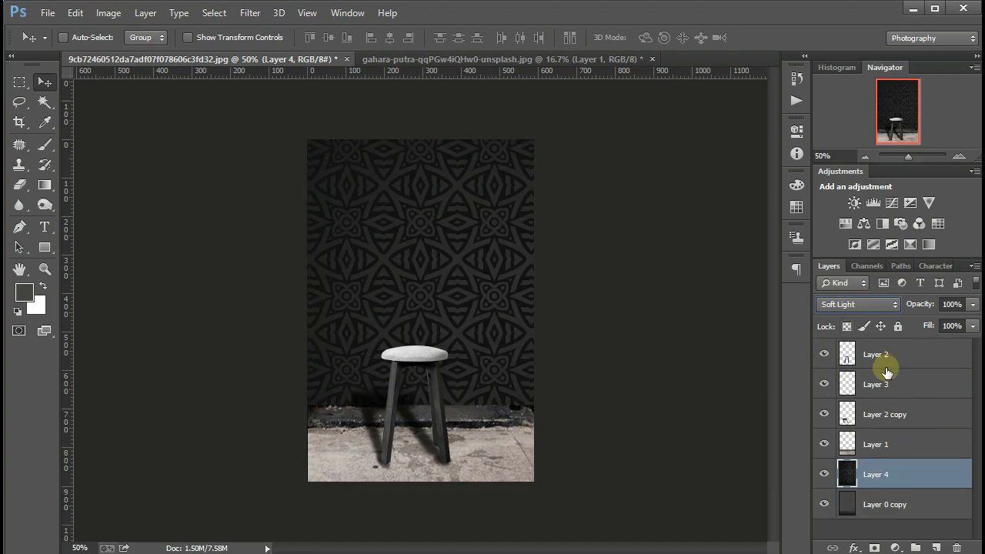
click(868, 447)
click(868, 415)
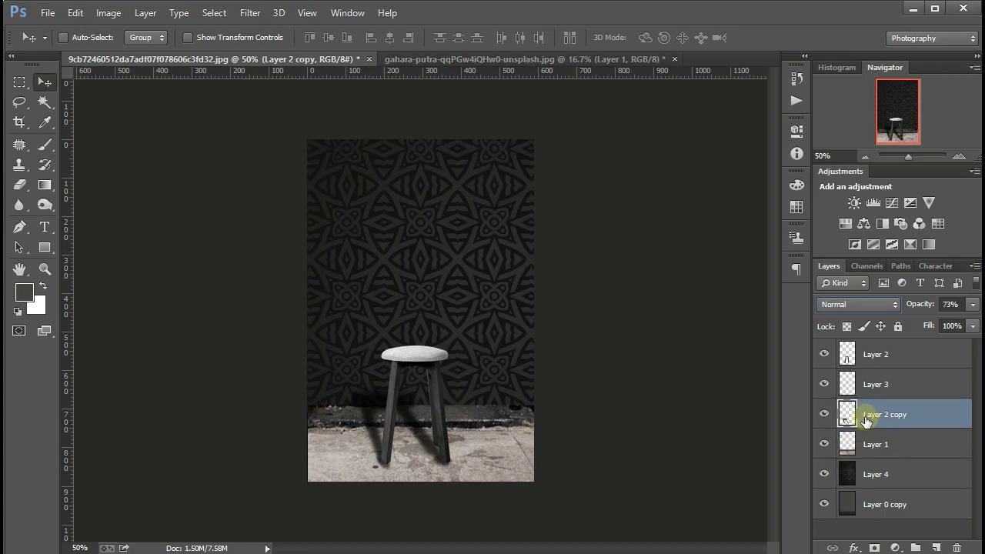
shift+click(870, 449)
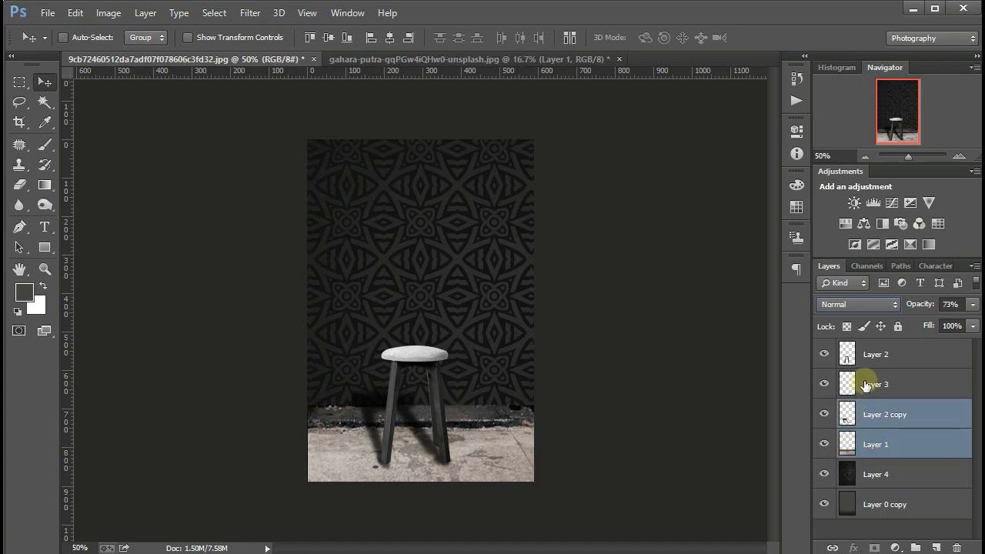
shift+click(866, 386)
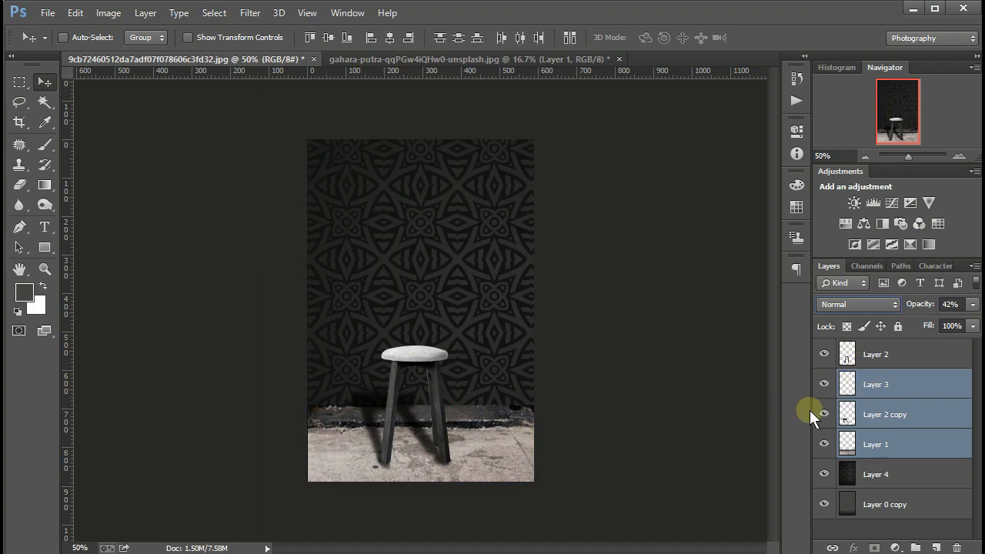
click(860, 362)
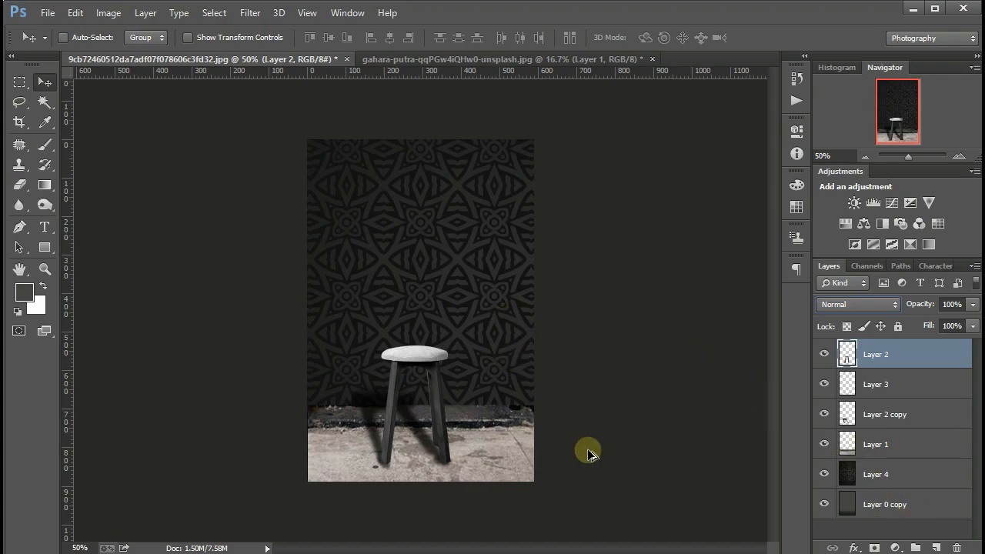
Save a JPEG copy named sfdsfsdfsfdsdfsdfsfs in New folder (6) on Local Disk (D:) at quality 12, Maximum.
key(ctrl+shift+s)
text(sfdsfsdfsf)
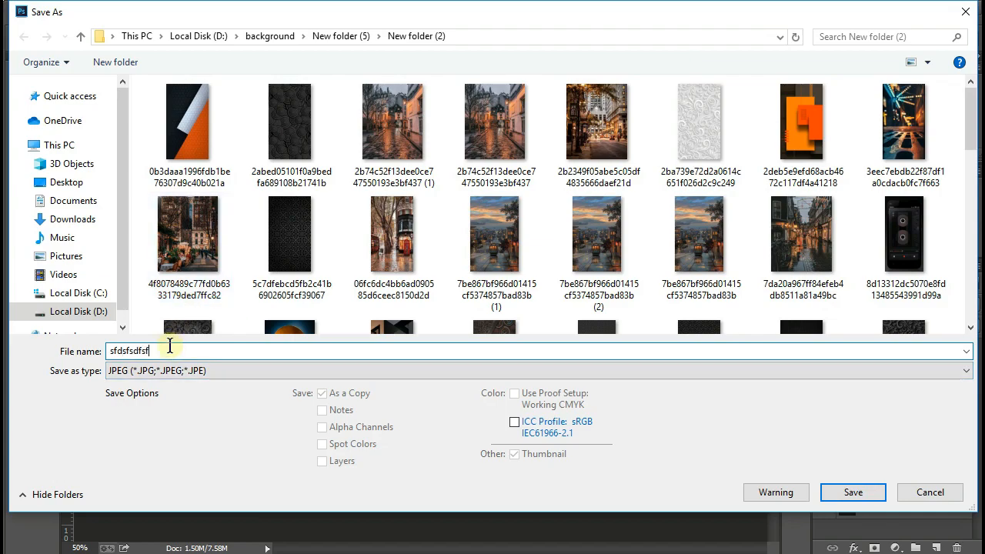
text(dsdfsdfsfs)
click(139, 39)
double_click(439, 245)
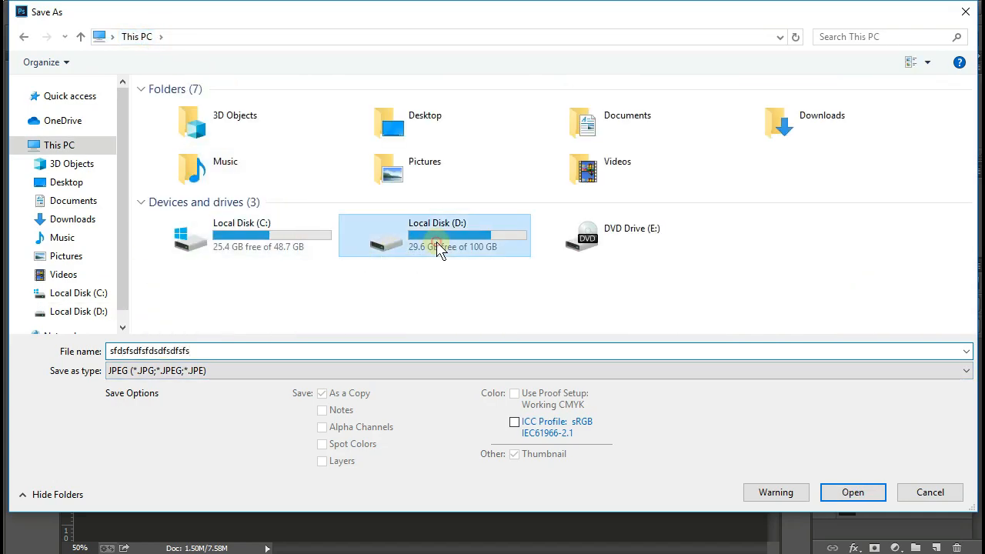
double_click(353, 226)
click(884, 491)
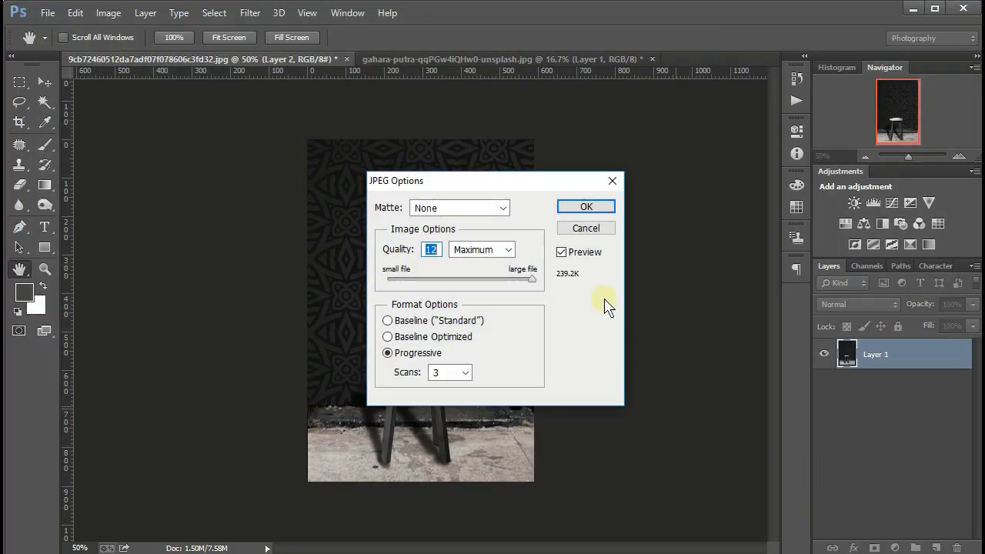
click(585, 206)
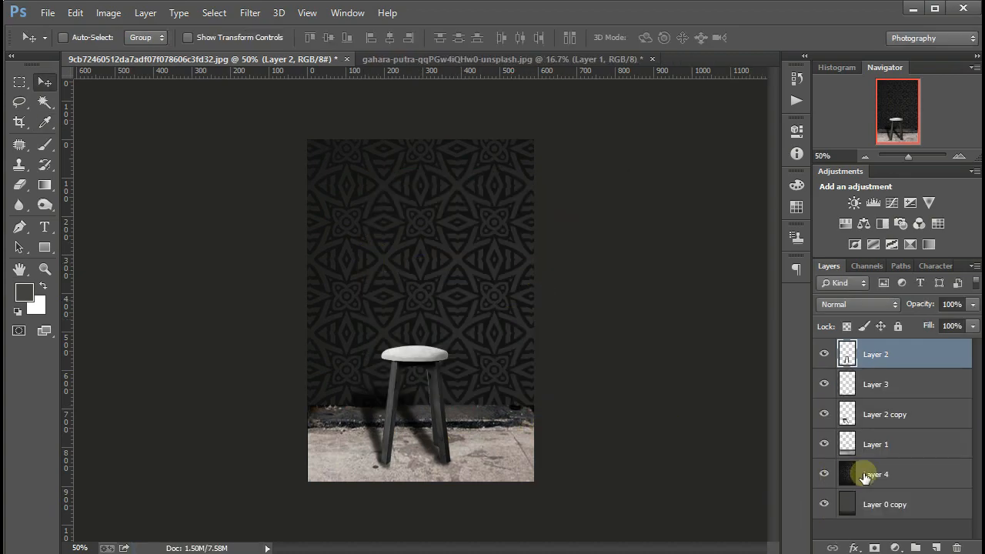
Hide Layer 4 and open a multicoloured diagonal-block image from background > backgrounds > indoor backgrounds on Local Disk (D:).
click(864, 475)
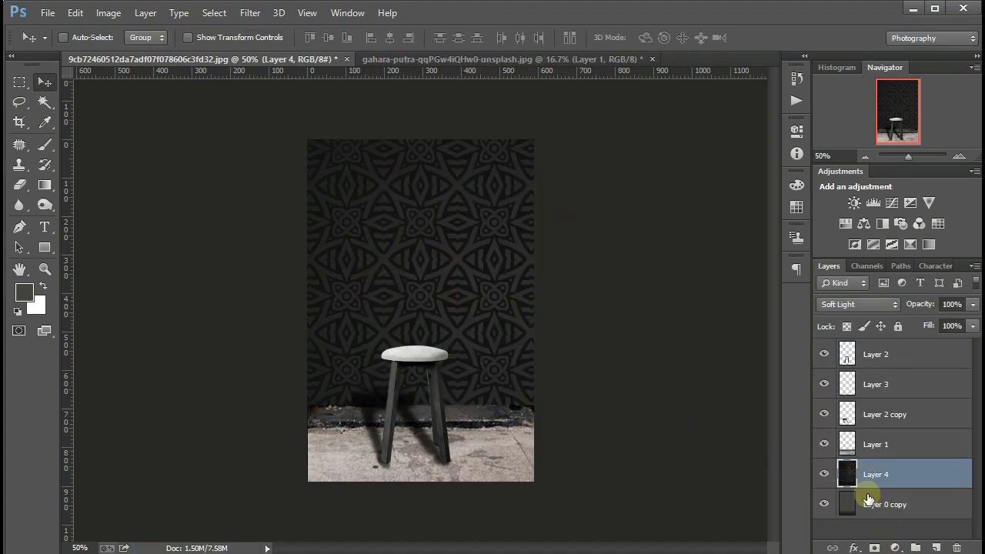
click(824, 475)
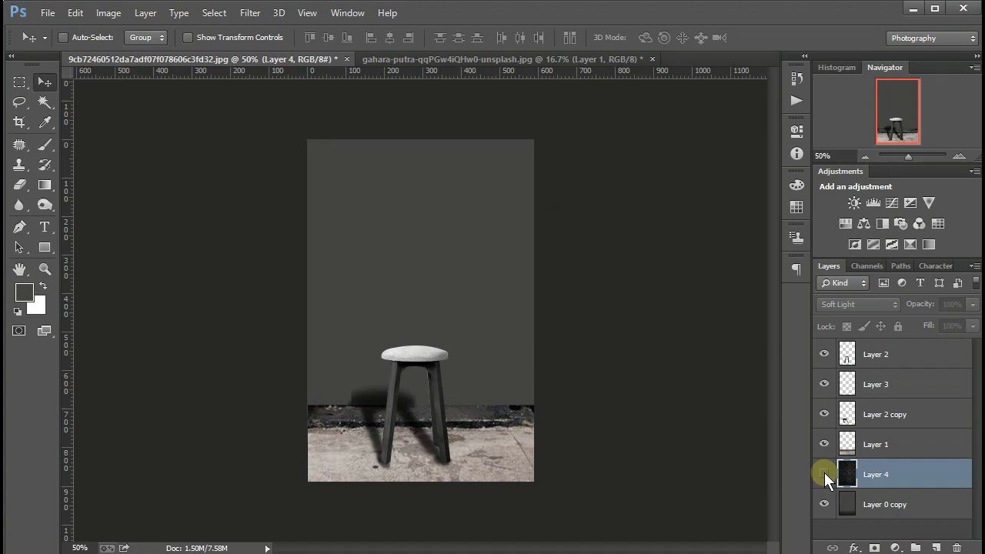
key(ctrl+o)
click(185, 39)
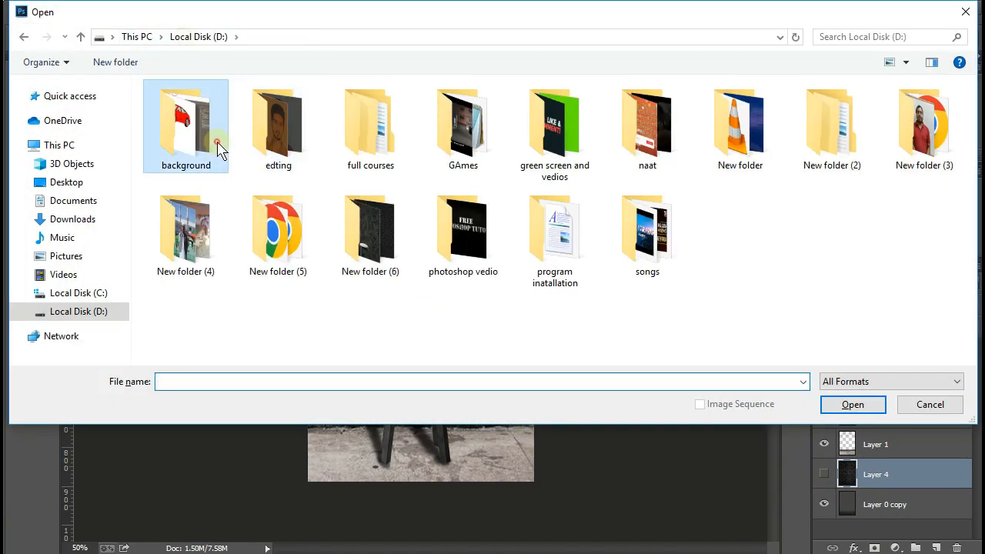
double_click(188, 123)
double_click(275, 123)
double_click(660, 123)
scroll(778, 264, down, 3)
scroll(776, 264, down, 10)
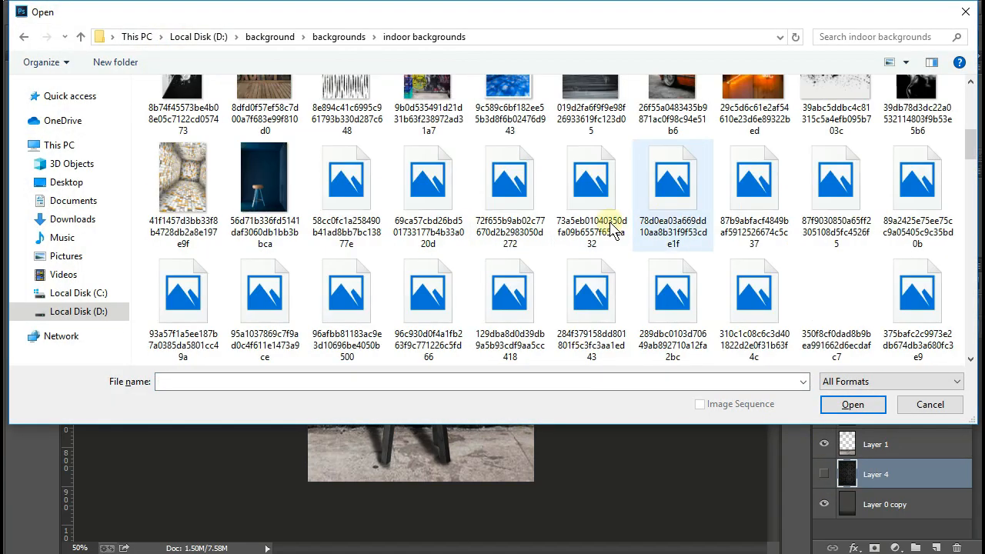
double_click(657, 167)
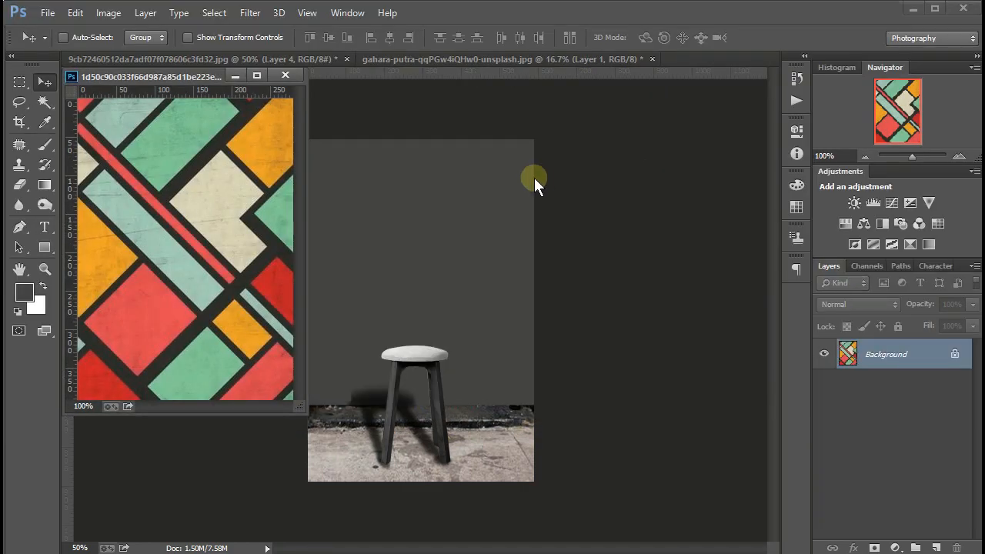
Bring the multicoloured pattern into the composite above Layer 4, close its source, and scale it to about 219% to cover the wall.
drag(286, 190, 431, 223)
click(287, 72)
key(ctrl+t)
drag(467, 355, 570, 419)
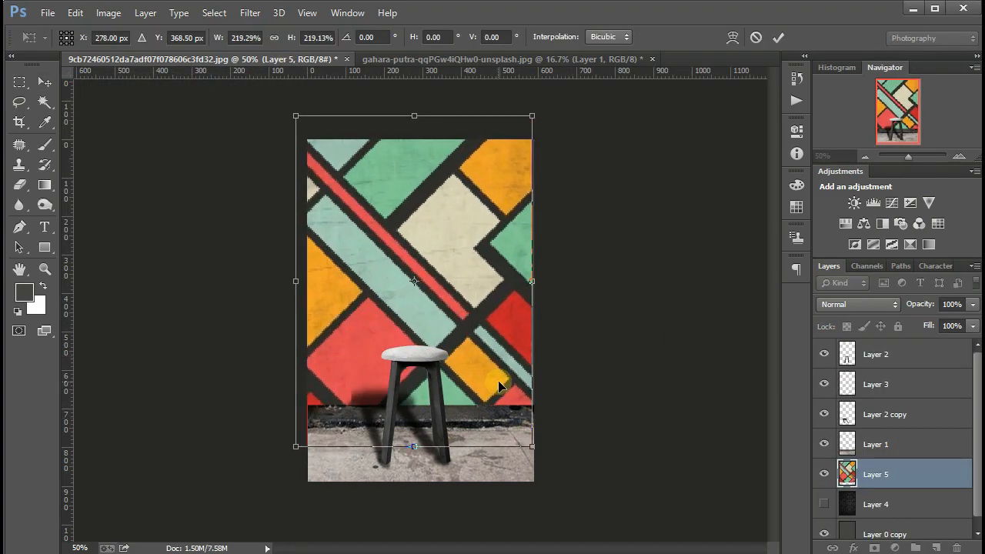
drag(499, 385, 502, 386)
key(Return)
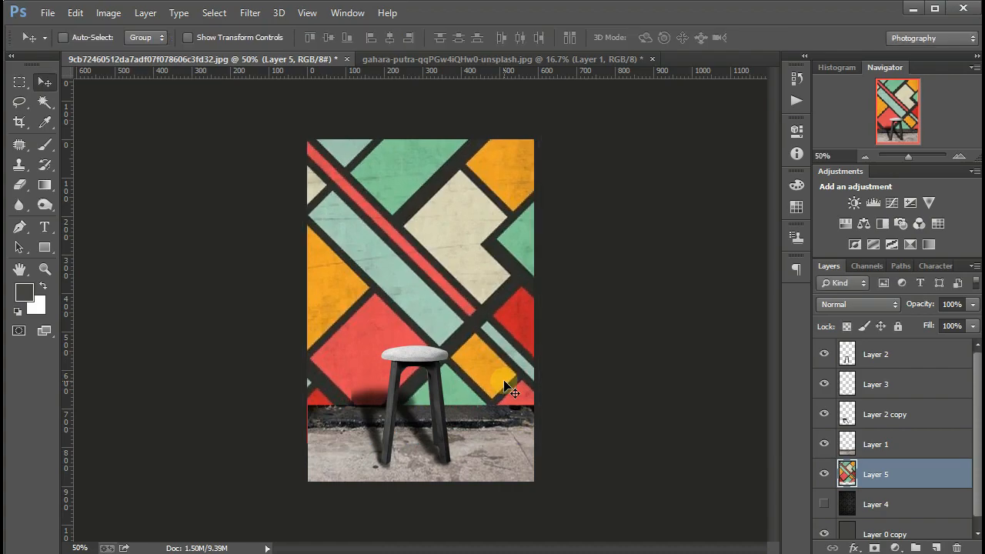
Try successive blend modes on the multicoloured pattern layer and set it to Overlay.
click(859, 308)
key(Down)
key(Down)
key(Down)
key(Down)
key(Down)
key(Down)
key(Down)
key(Down)
key(Down)
key(Down)
key(Down)
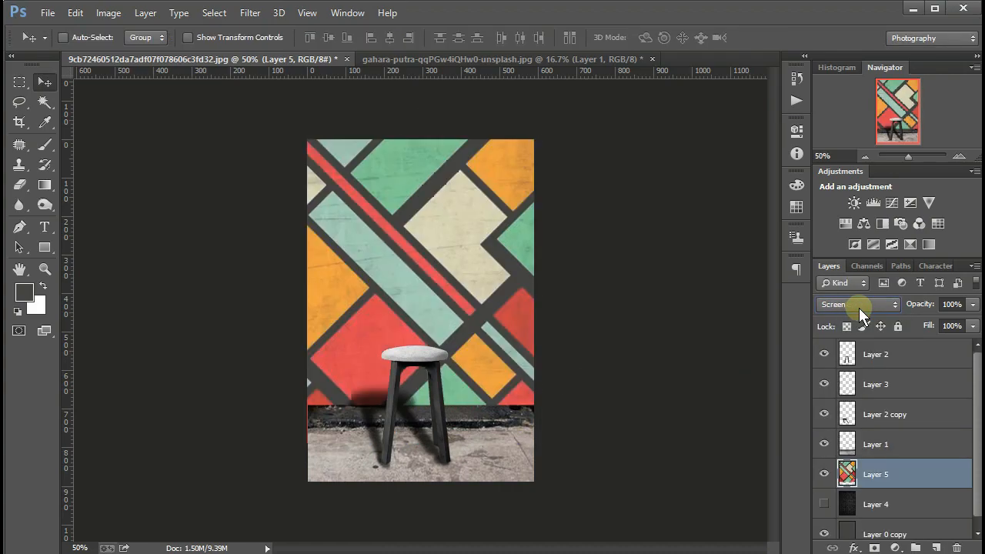
key(Down)
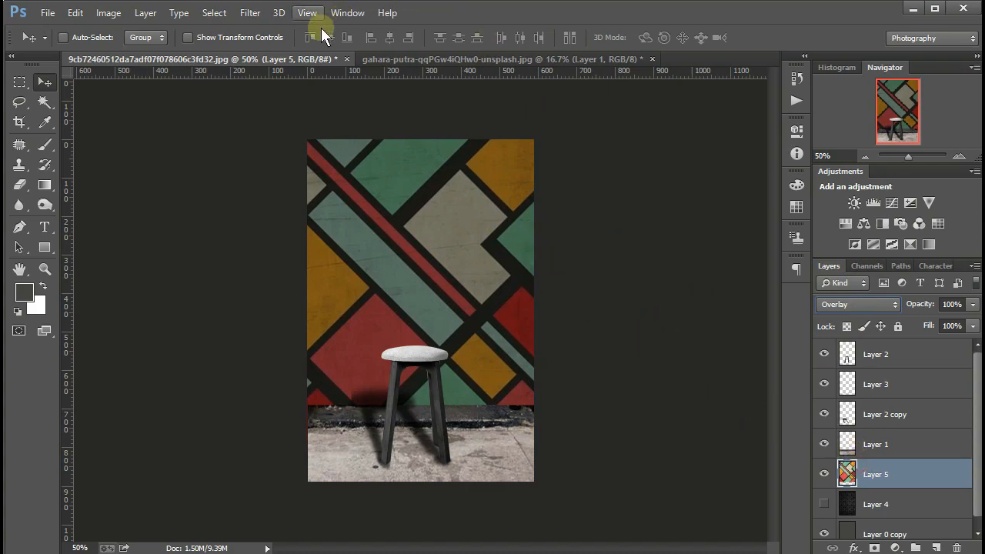
Start a Camera Raw filter on Layer 5 and set the hue of Reds to +3, Oranges +13, Yellows +10 and Greens +75.
click(255, 13)
click(292, 101)
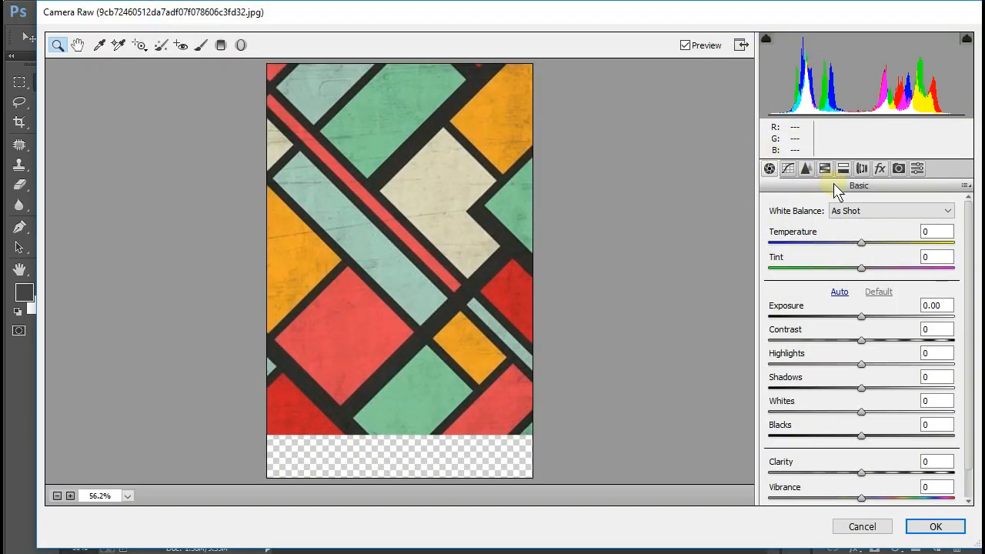
click(845, 169)
click(825, 169)
drag(866, 354, 954, 329)
drag(866, 302, 939, 302)
drag(866, 277, 958, 277)
drag(875, 281, 869, 282)
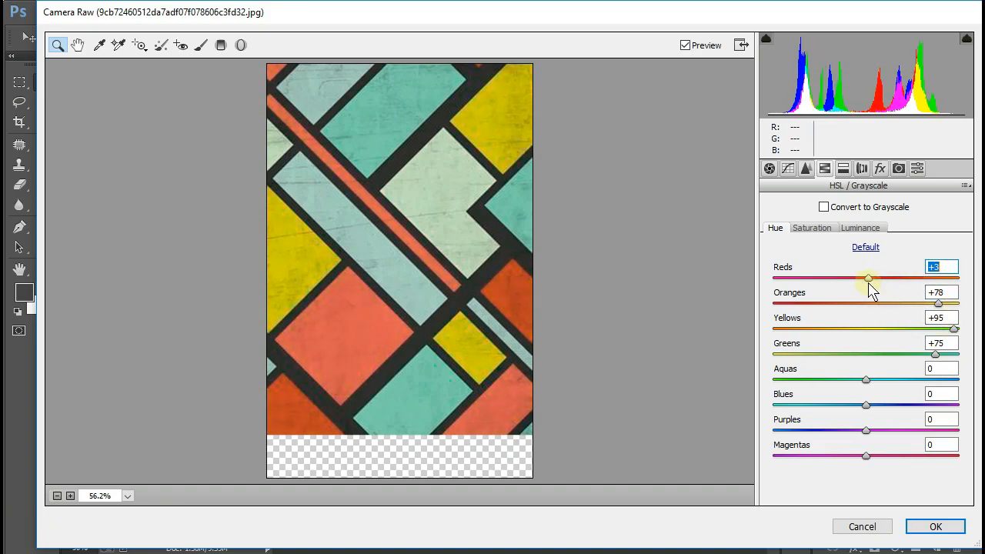
click(880, 302)
click(876, 329)
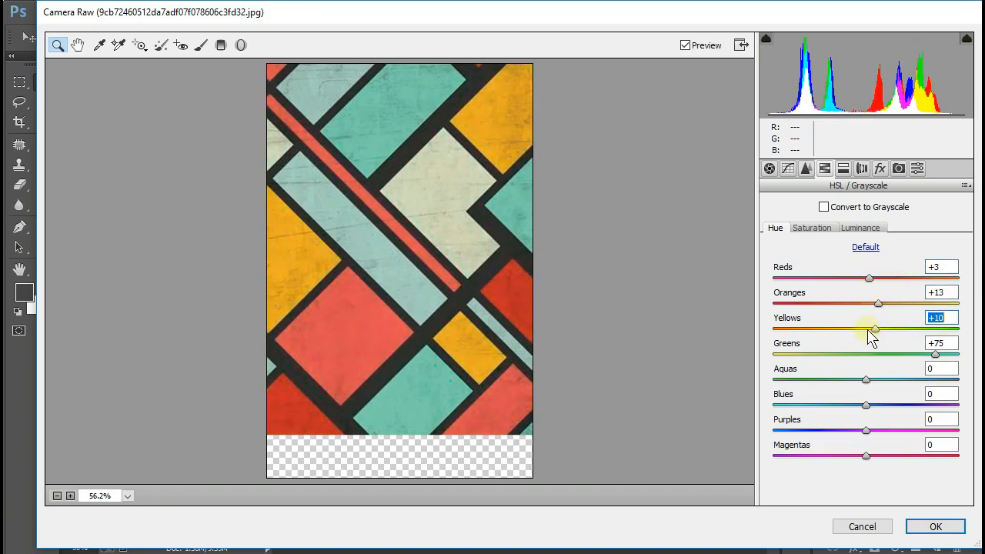
Set saturation to +100 for Oranges, Yellows, Blues, Purples and Magentas, +99 for Greens and +89 for Aquas, and strongly boost Reds.
click(819, 227)
drag(891, 328, 966, 327)
drag(919, 305, 956, 330)
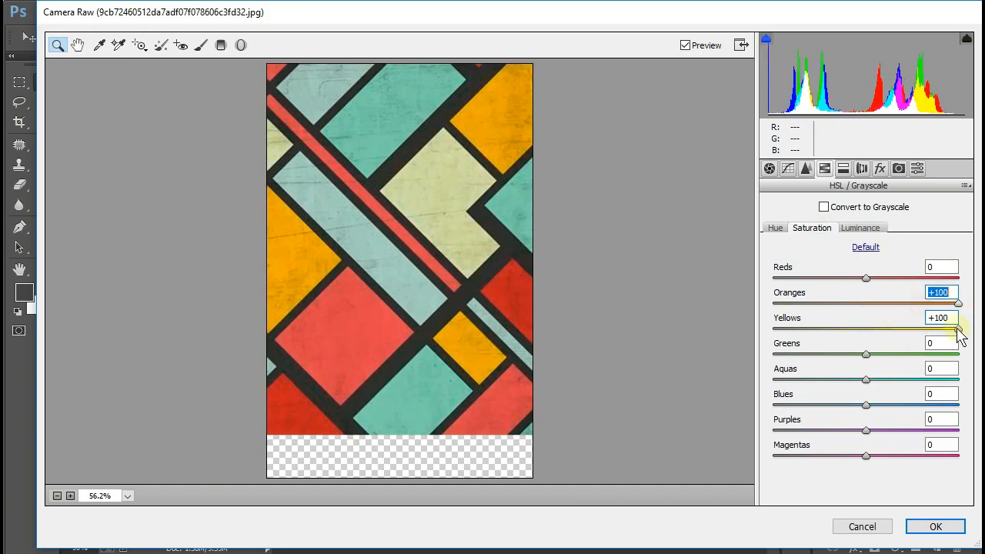
drag(910, 352, 958, 354)
drag(866, 380, 948, 379)
drag(866, 405, 906, 405)
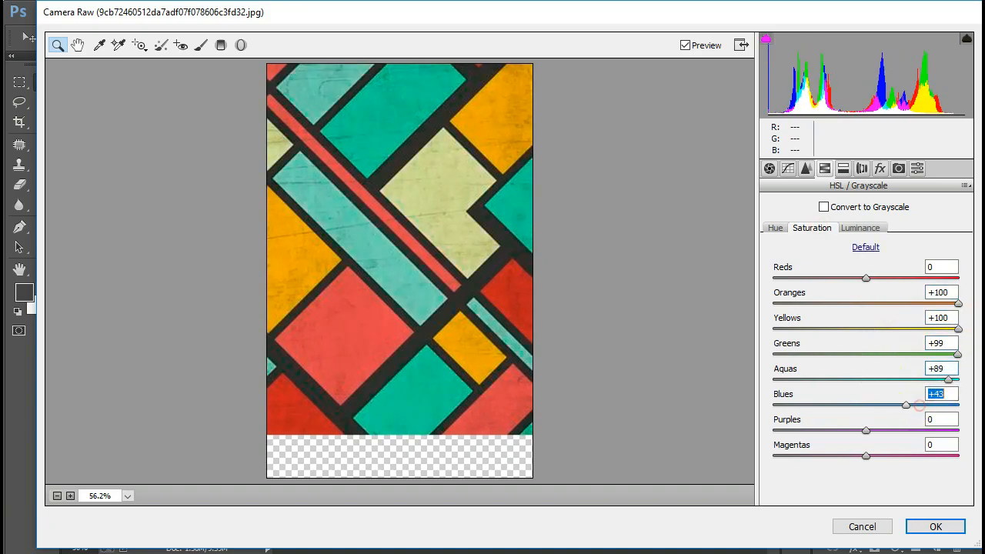
drag(866, 278, 963, 280)
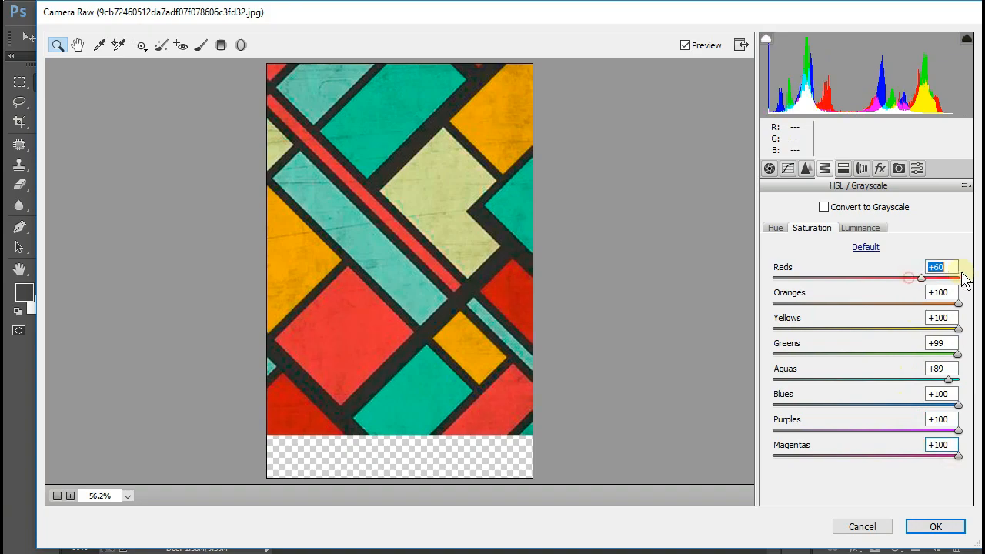
Set the hue of Yellows to -100, Greens to +100 and Aquas to -100.
click(774, 228)
drag(866, 328, 770, 336)
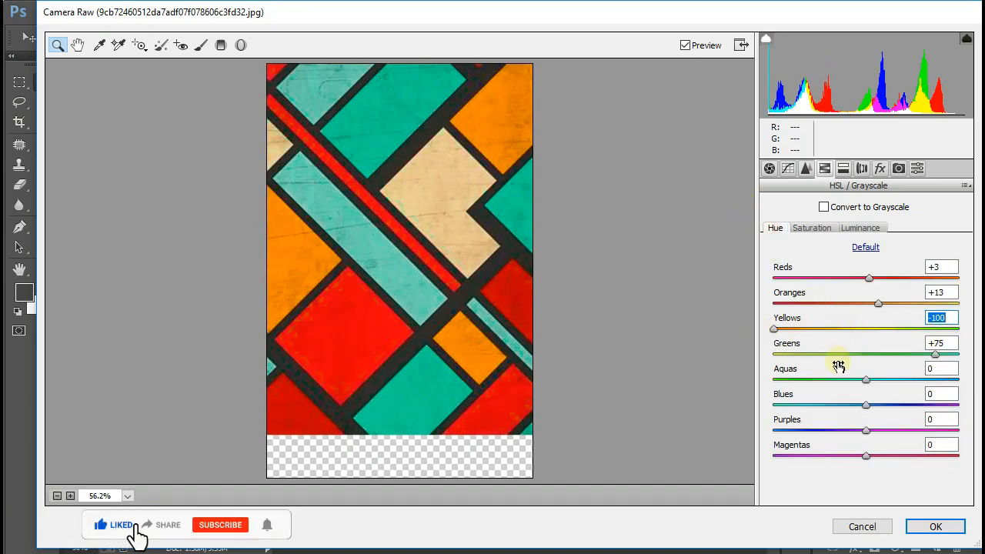
drag(831, 361, 760, 361)
text(100)
key(Return)
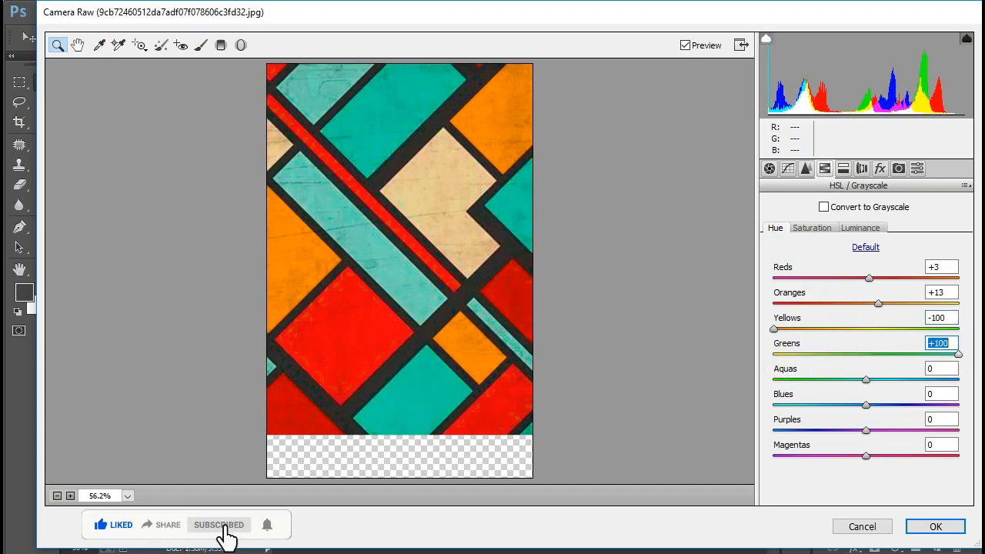
key(Tab)
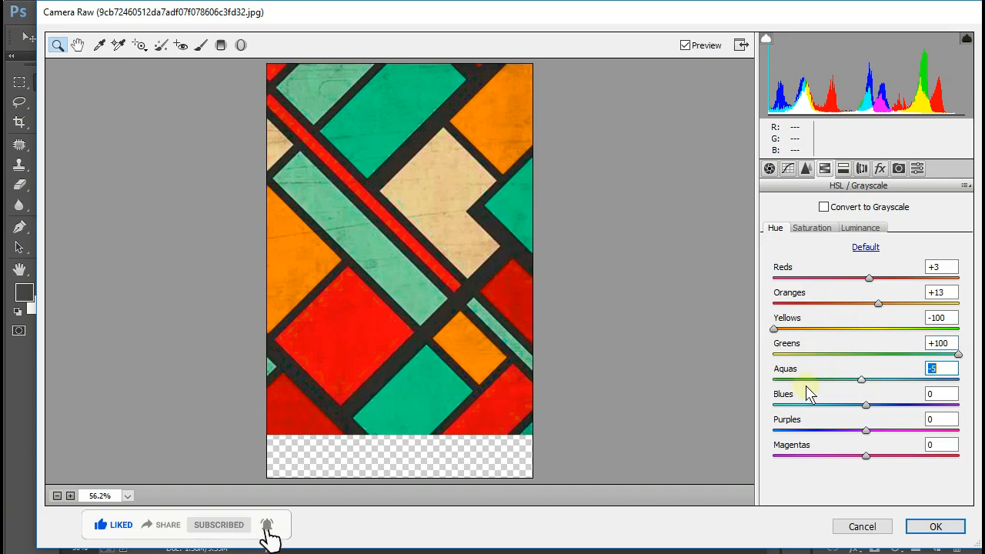
click(772, 380)
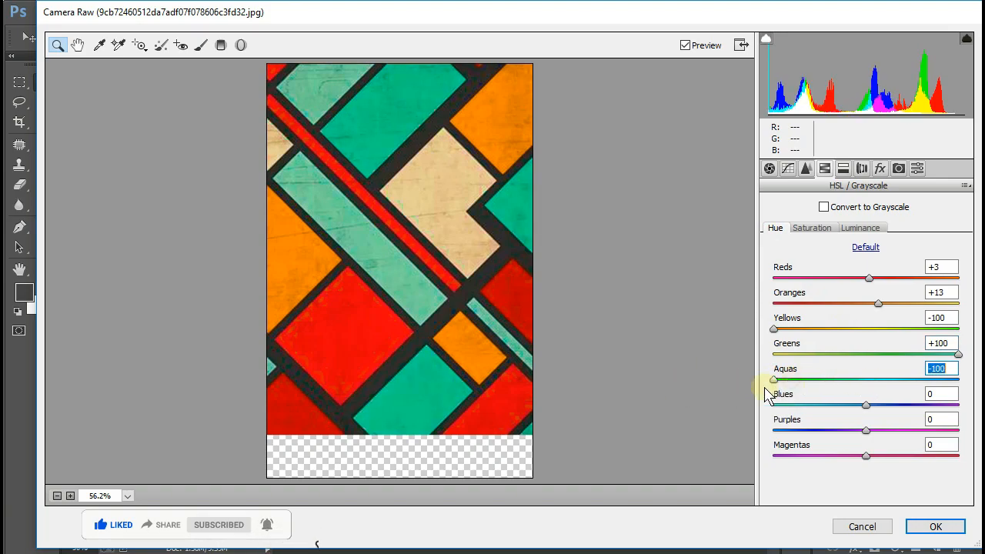
Set the Greens hue to +55, adjust the Oranges hue, and apply the Camera Raw filter to Layer 5.
click(807, 354)
mouse_move(901, 354)
mouse_down()
mouse_move(962, 362)
mouse_move(905, 356)
mouse_up()
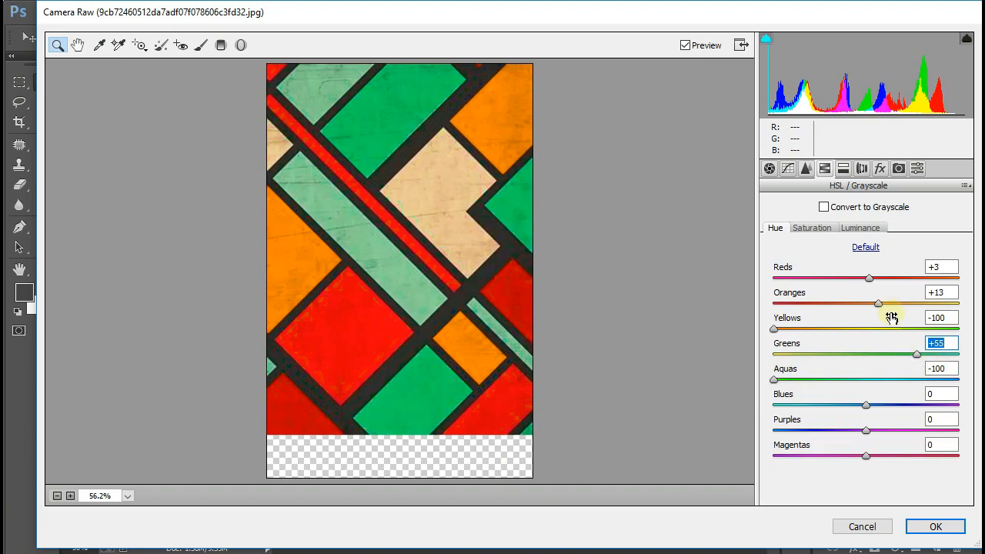
click(772, 303)
drag(876, 305, 923, 305)
key(Return)
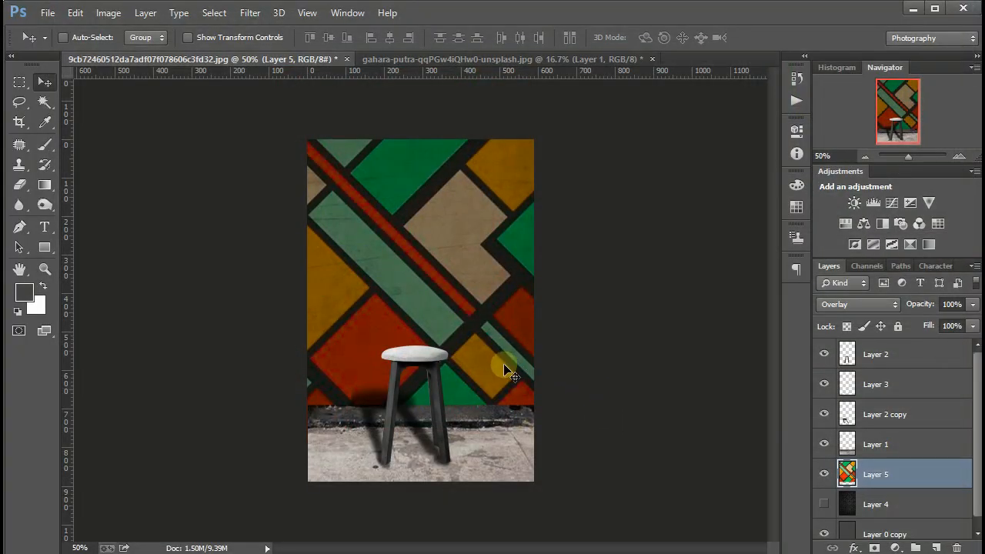
Save the composite as the JPEG sdadadassdasdadasda in New folder (6) on Local Disk (D:) at quality 12.
ctrl+click(889, 354)
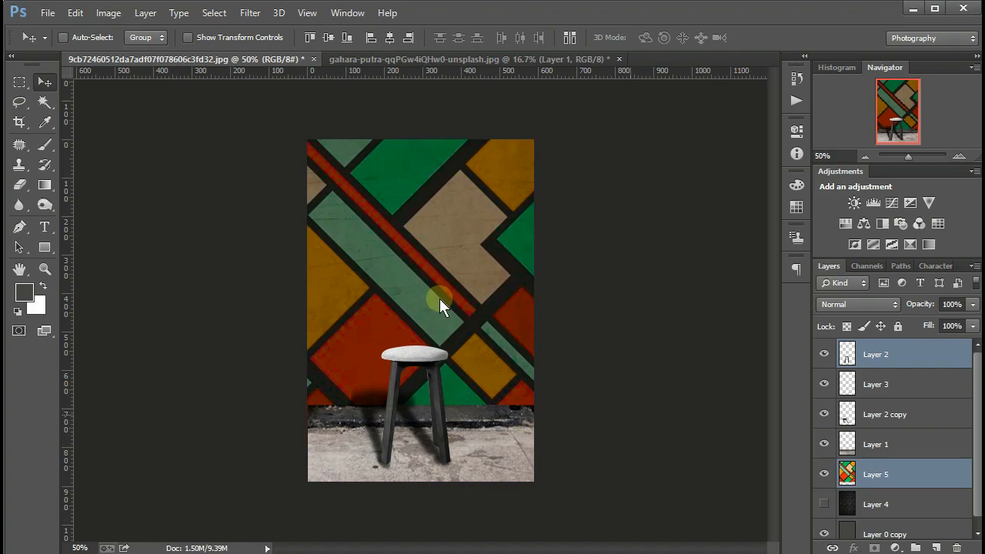
key(ctrl+shift+s)
text(sdadadassdasdadasda)
click(198, 36)
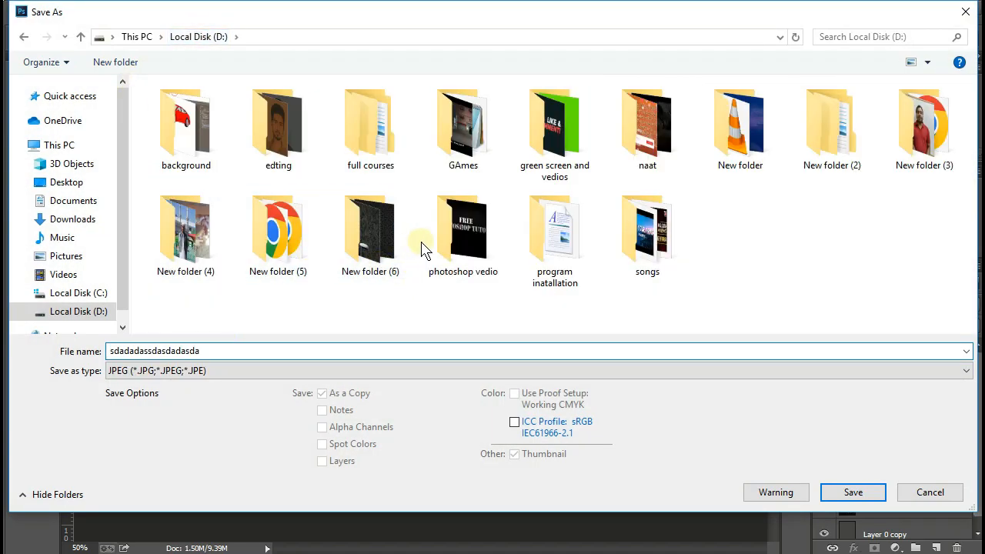
click(373, 243)
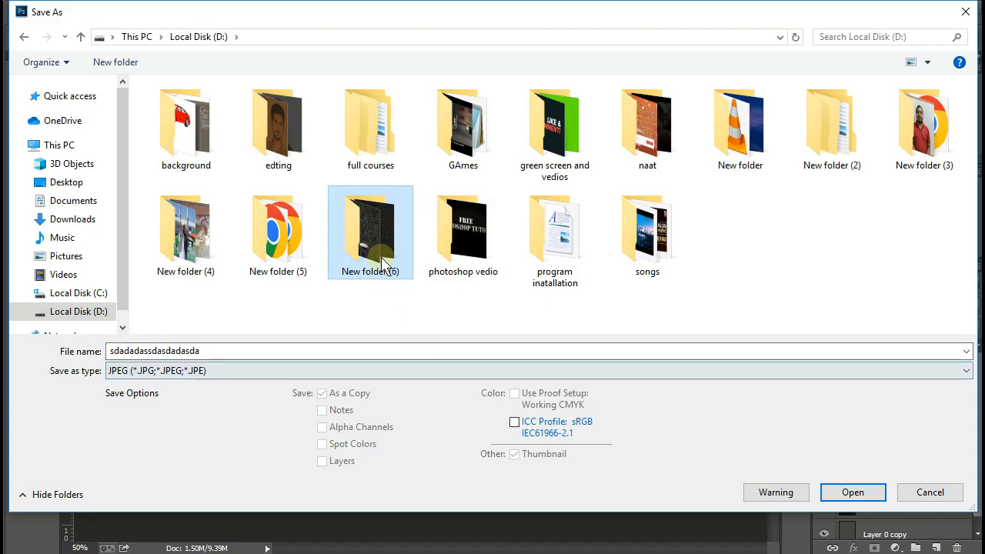
click(843, 493)
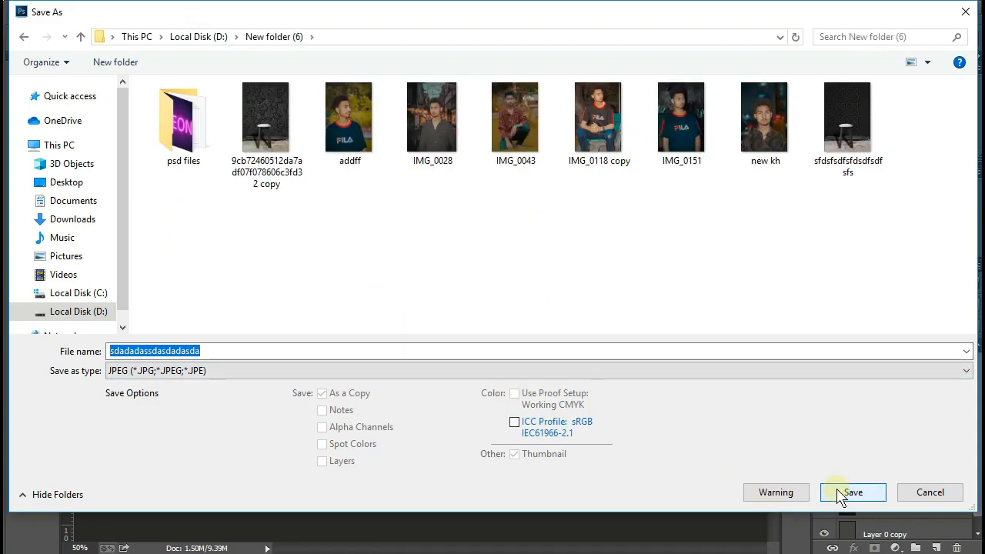
click(839, 493)
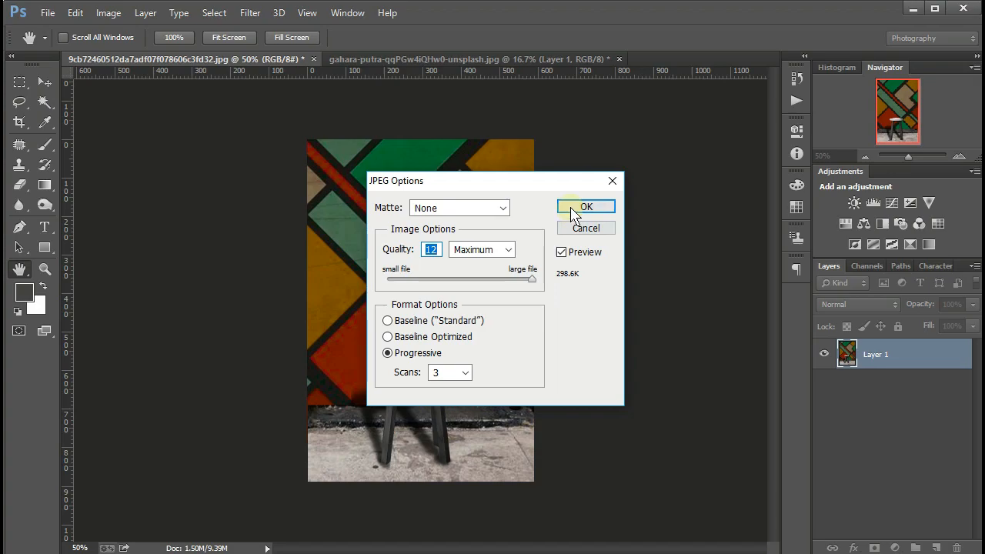
click(584, 207)
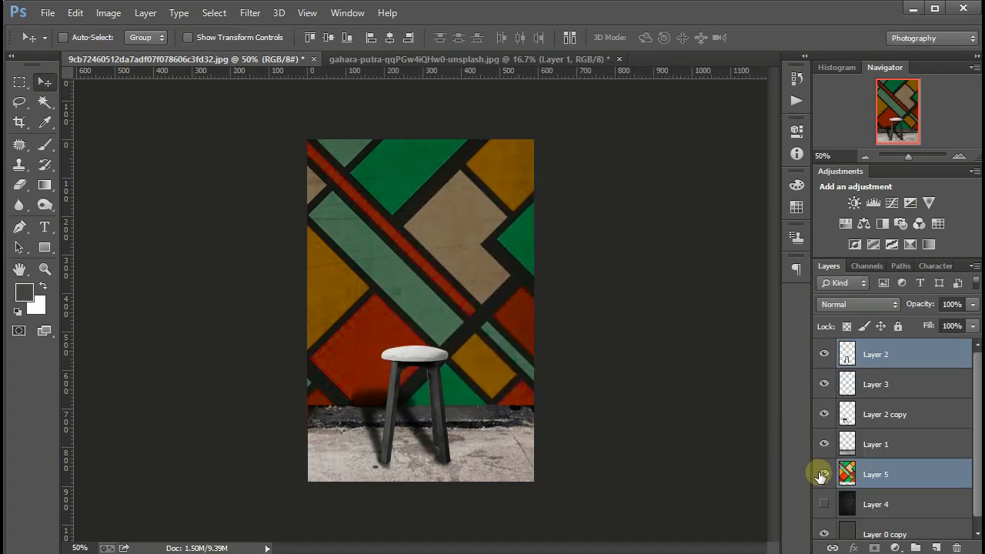
Hide Layer 5 and open the newspaper collage IMG-20220808-WA0073.jpg from background > backgrounds > indoor backgrounds on Local Disk (D:).
click(821, 478)
key(ctrl+o)
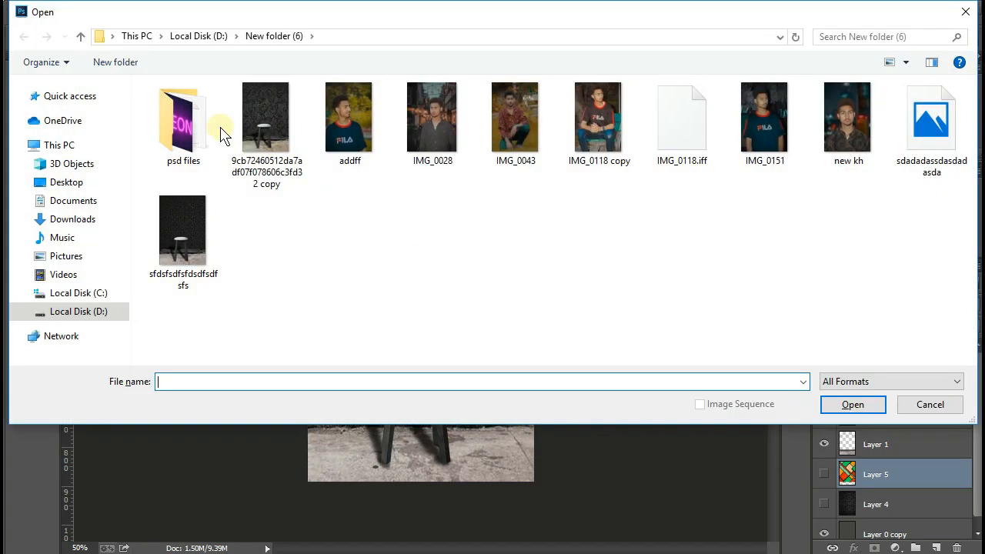
click(199, 36)
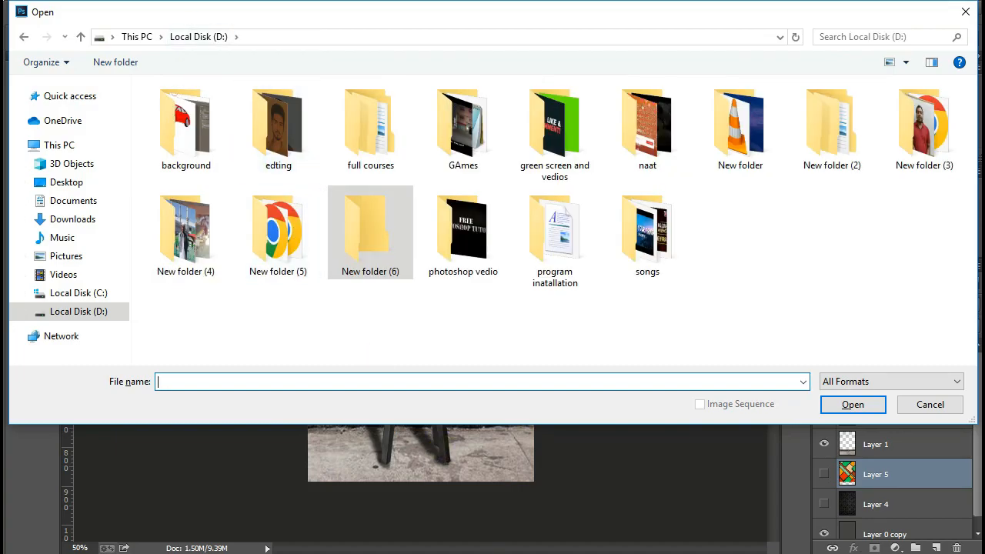
double_click(300, 130)
double_click(298, 146)
double_click(668, 239)
scroll(475, 249, down, 4)
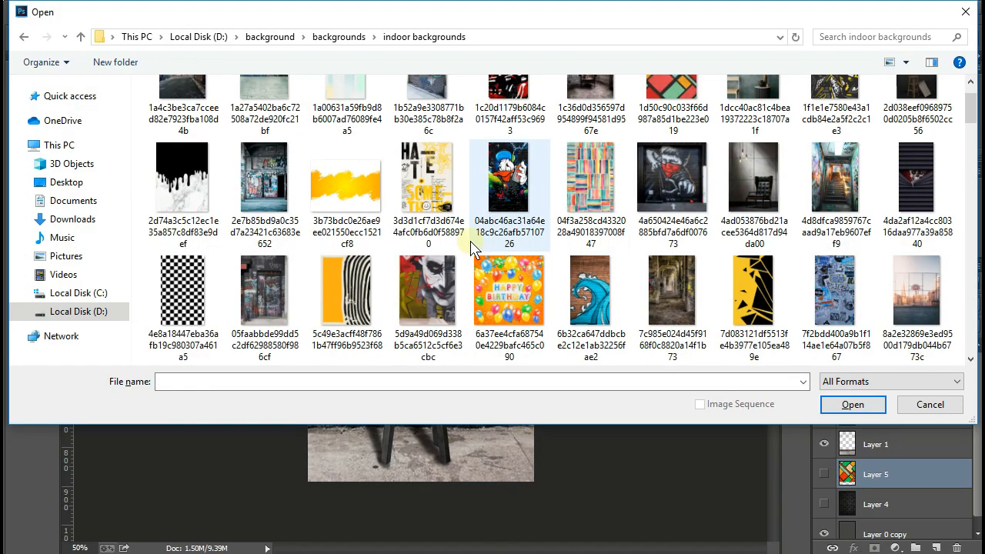
scroll(677, 216, up, 3)
scroll(962, 253, down, 10)
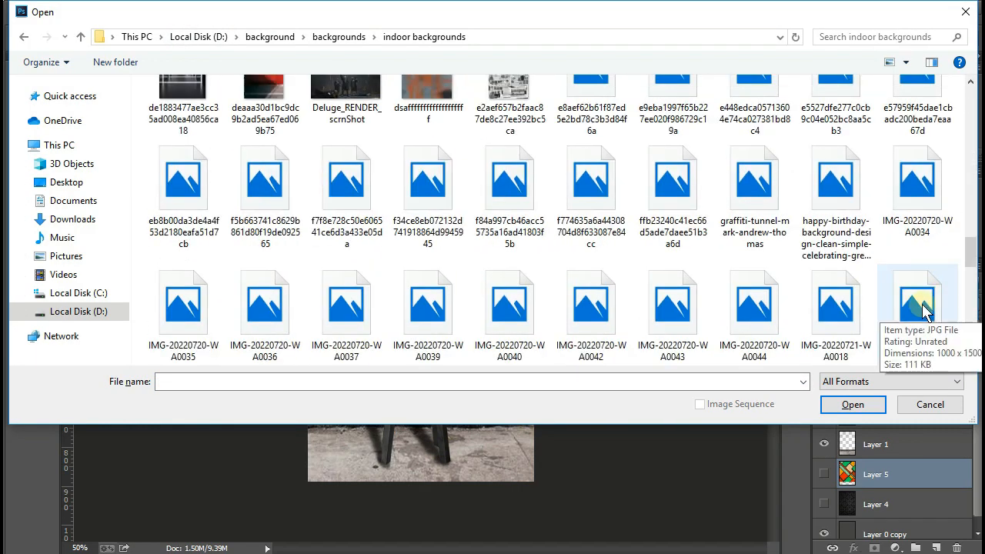
scroll(766, 275, up, 3)
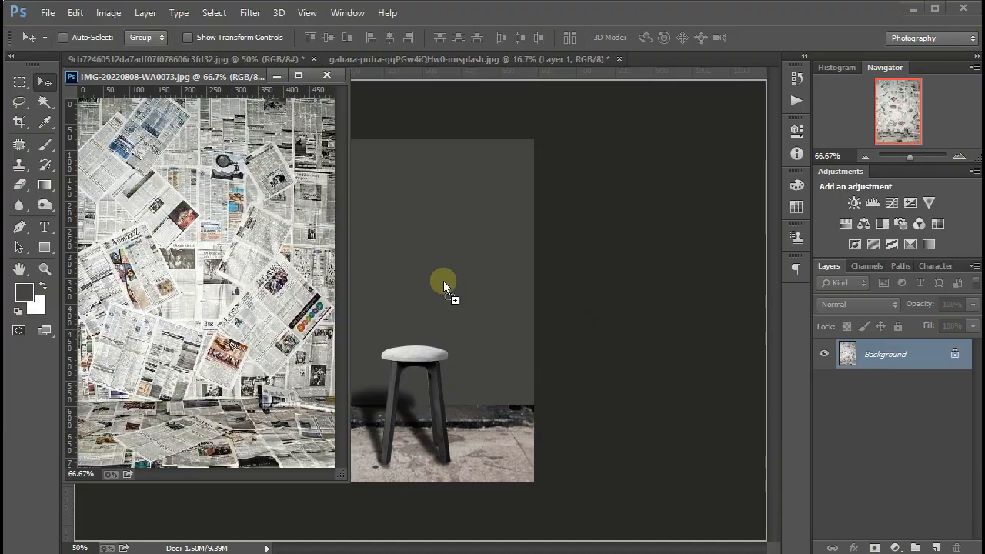
Bring the newspaper collage into the composite, close its source, and scale it up to cover the whole canvas.
drag(444, 287, 400, 159)
click(327, 76)
drag(471, 302, 378, 264)
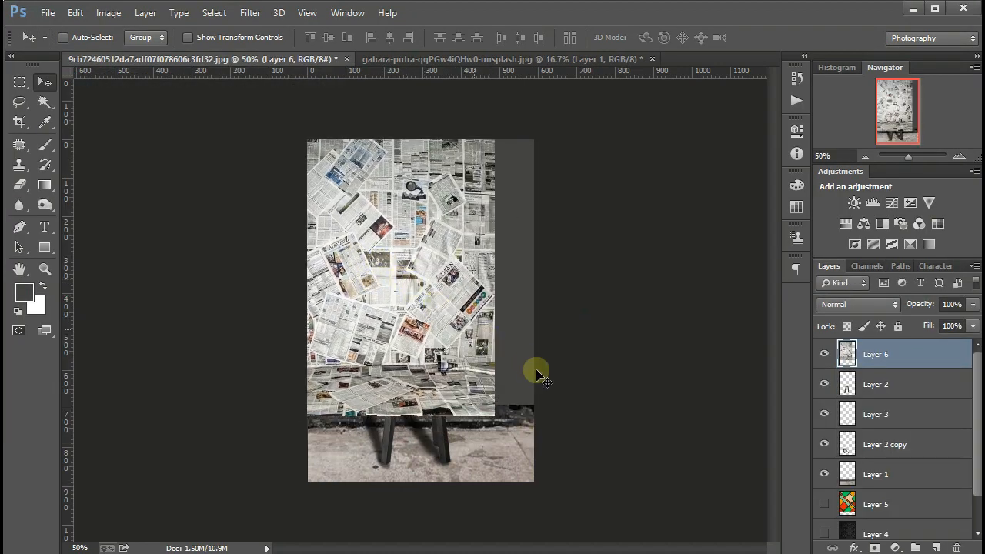
key(ctrl+t)
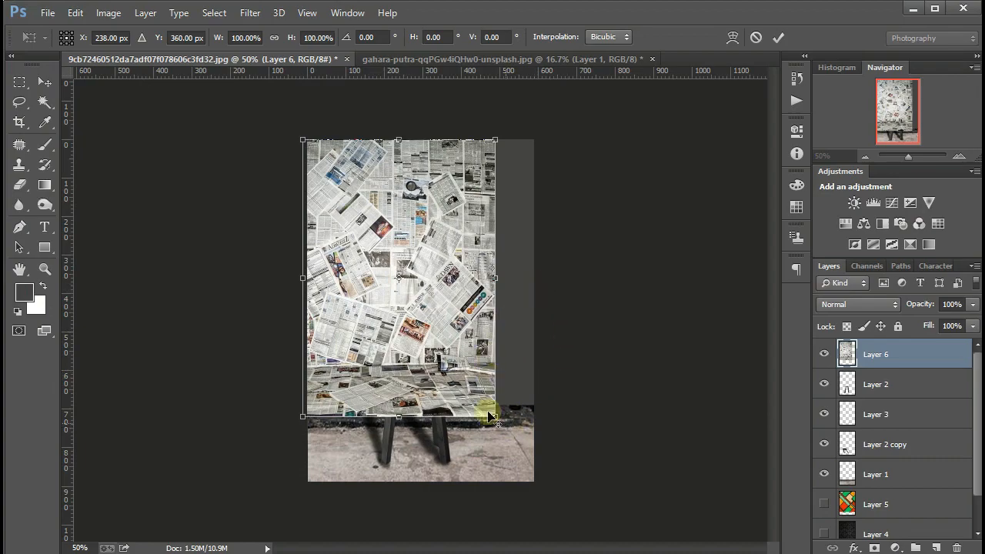
drag(494, 415, 554, 501)
drag(451, 387, 467, 429)
key(Return)
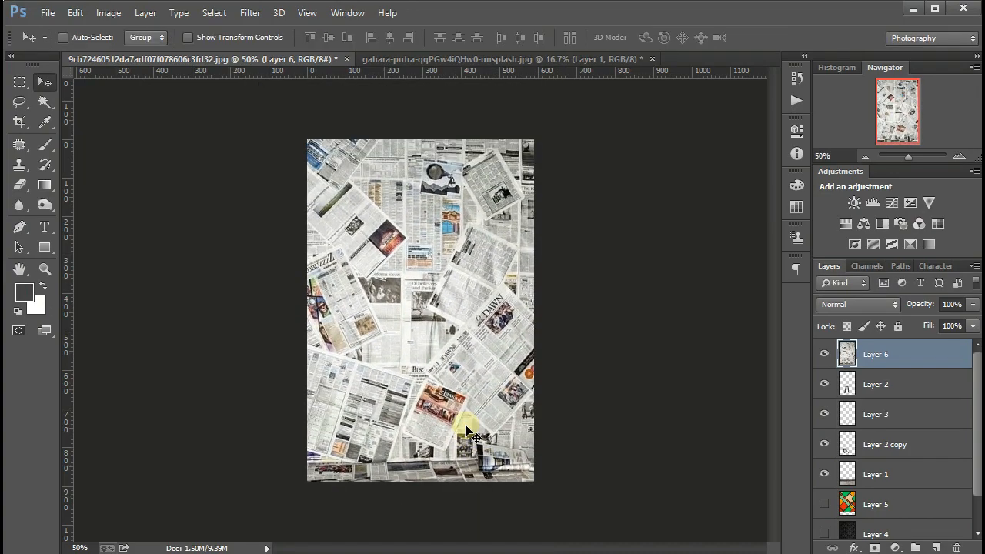
Place the newspaper layer directly below Layer 1, try successive blend modes on it and set it to Soft Light.
drag(847, 355, 862, 474)
click(847, 301)
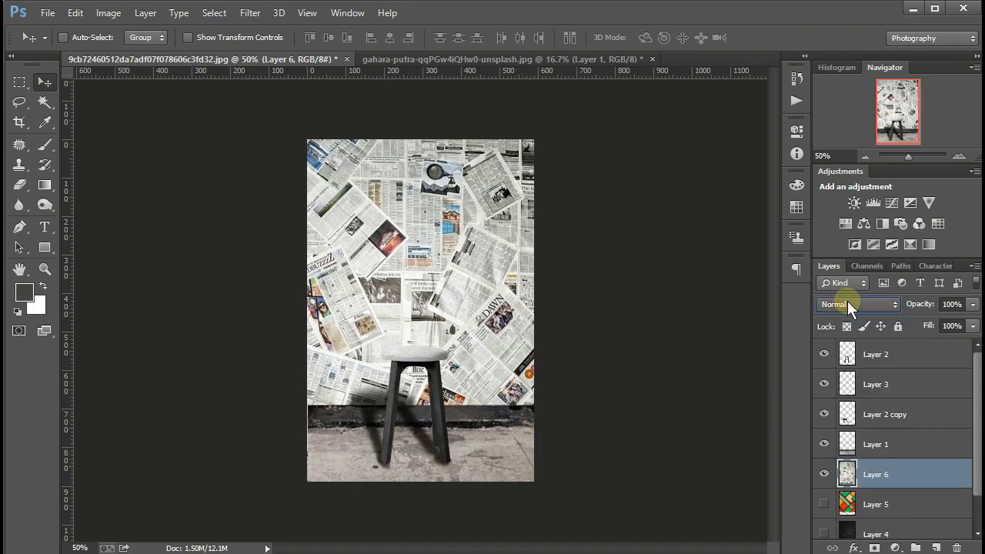
key(Down)
key(Down)
key(Down)
key(Down)
key(Down)
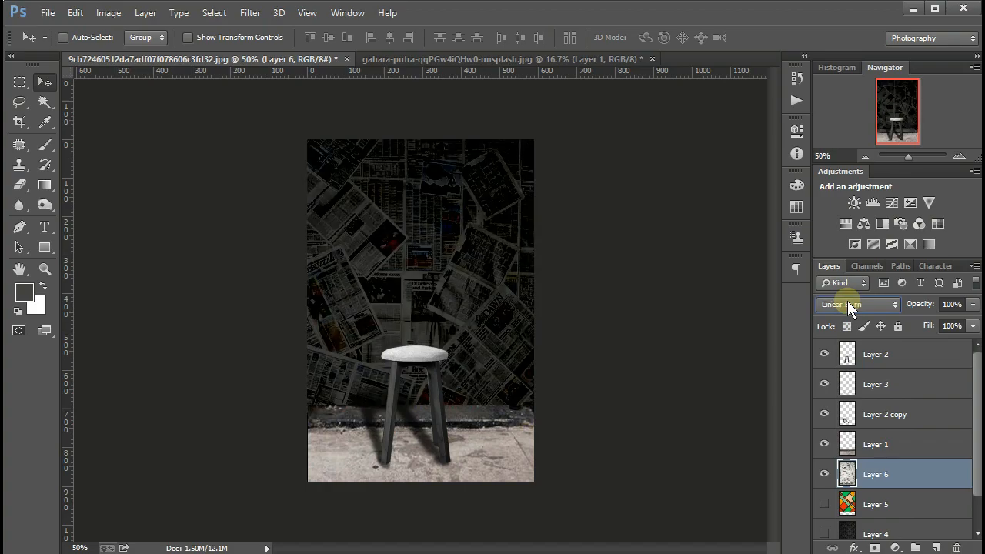
key(Down)
key(Down)
key(Down)
key(Down)
key(Down)
key(Down)
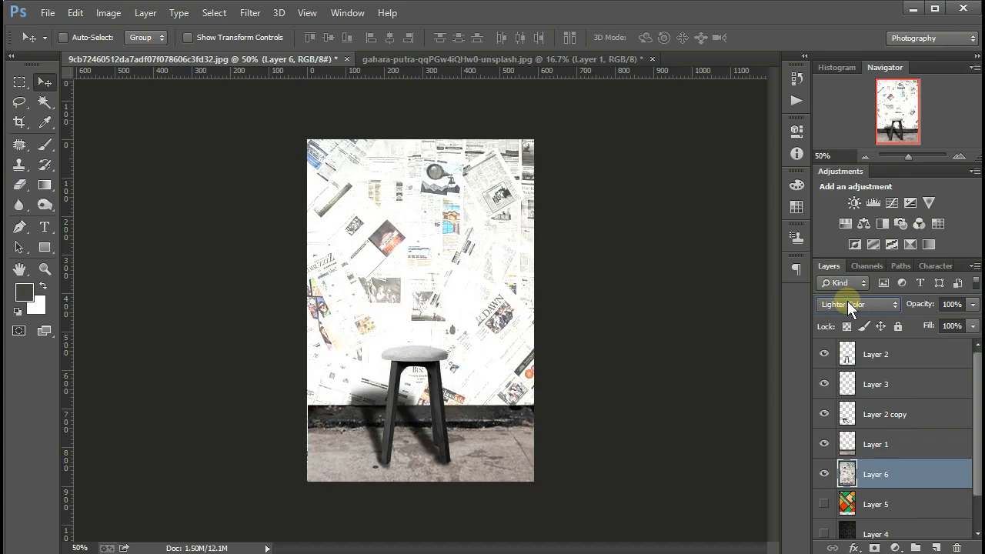
key(Down)
key(Down)
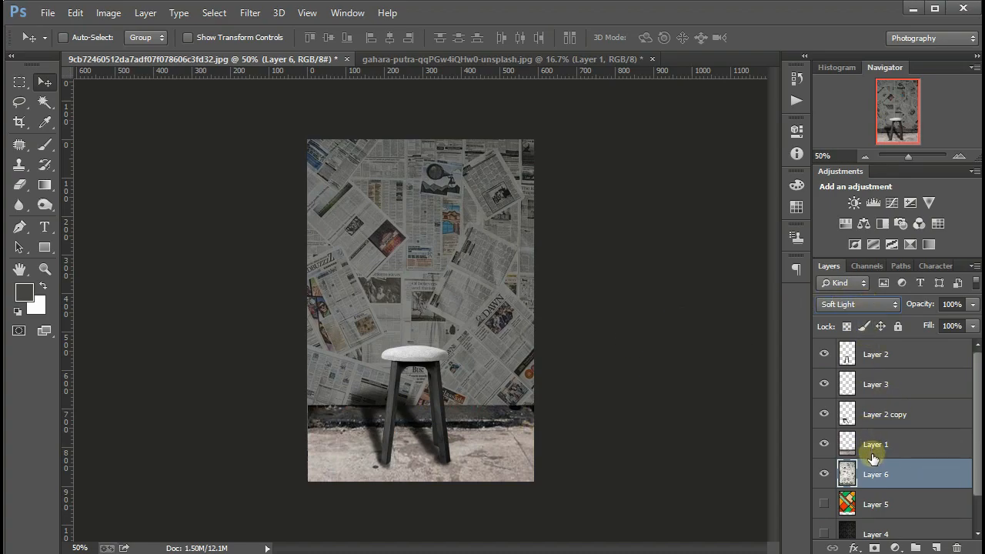
Tint the newspaper layer's highlights a subtle blue-green with Camera Raw split toning, using a highlight saturation of 9.
click(240, 12)
click(278, 102)
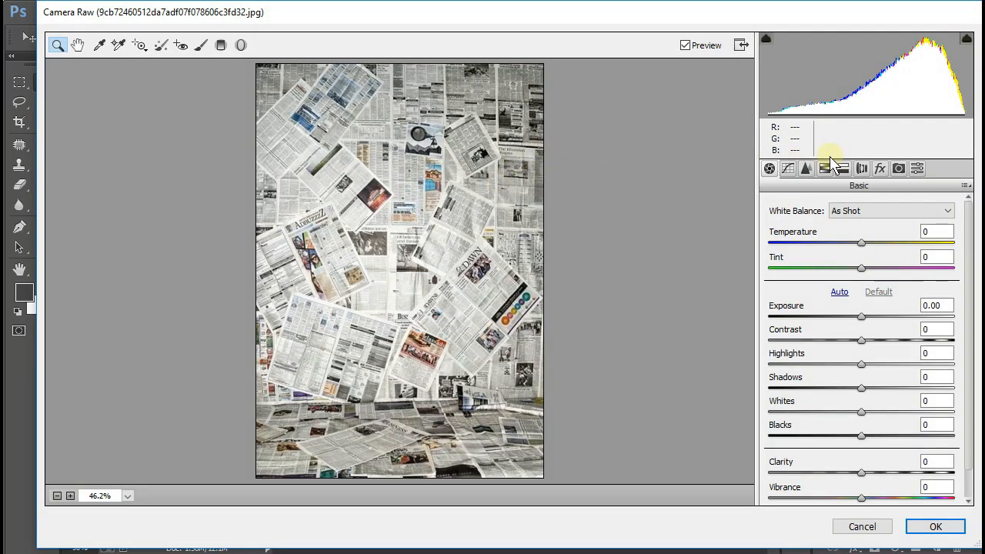
click(842, 169)
drag(812, 259, 852, 267)
click(802, 255)
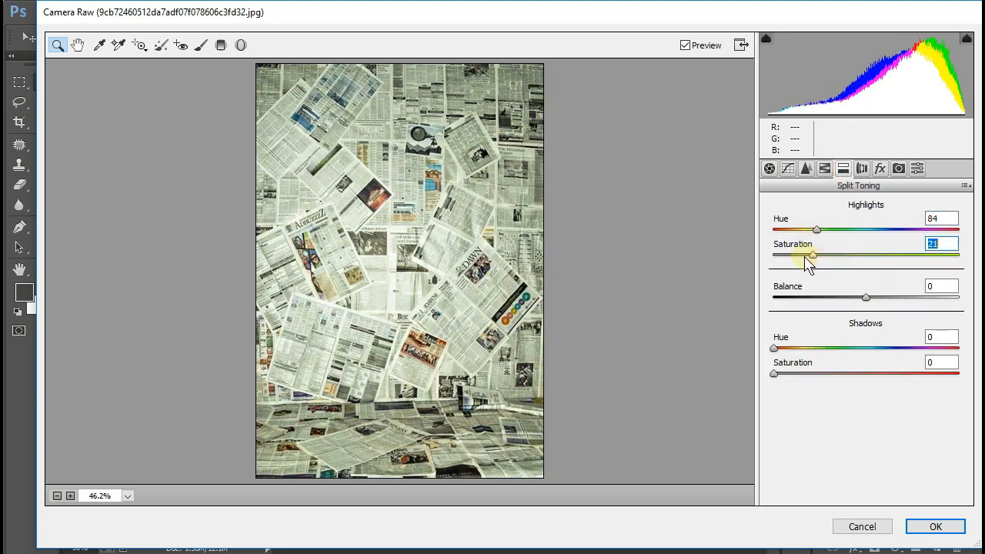
drag(816, 230, 790, 258)
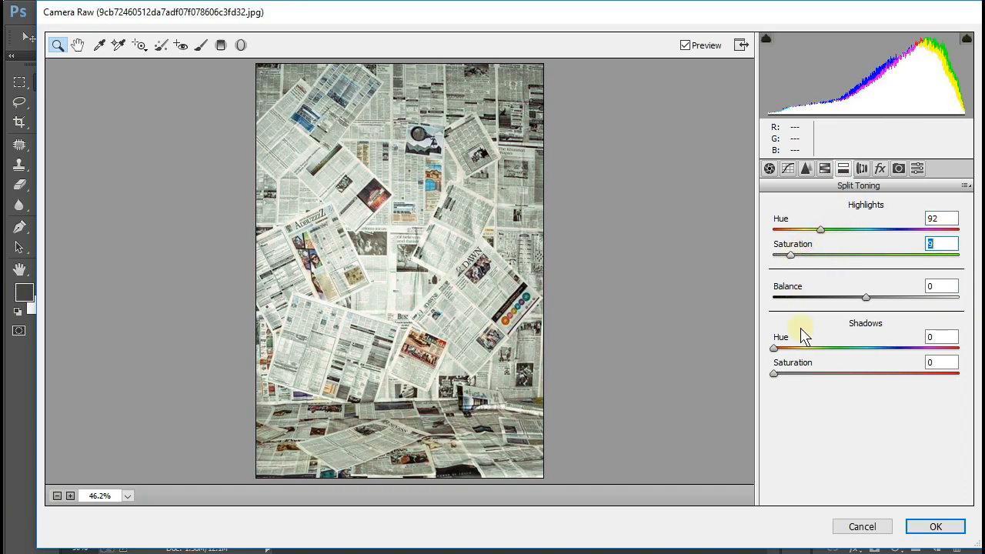
drag(837, 222, 889, 228)
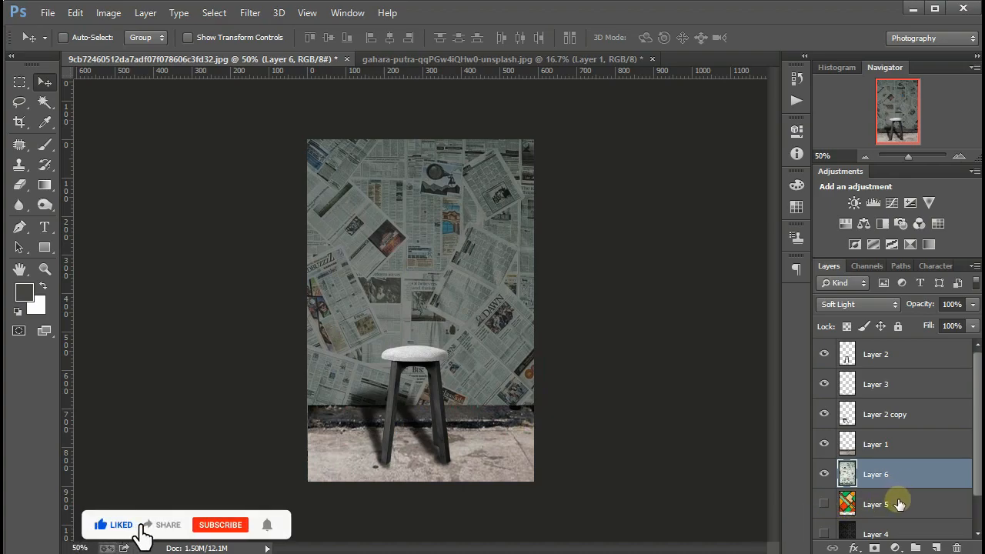
Merge all layers of the newspaper composite and grade it with the Camera Raw preset FFDDF - Copy.
key(ctrl+alt+a)
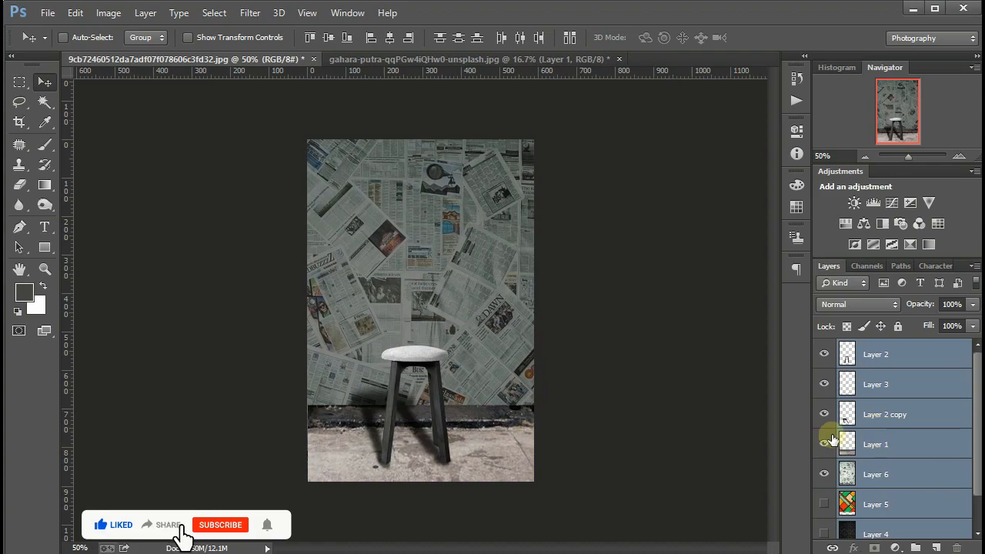
key(ctrl+e)
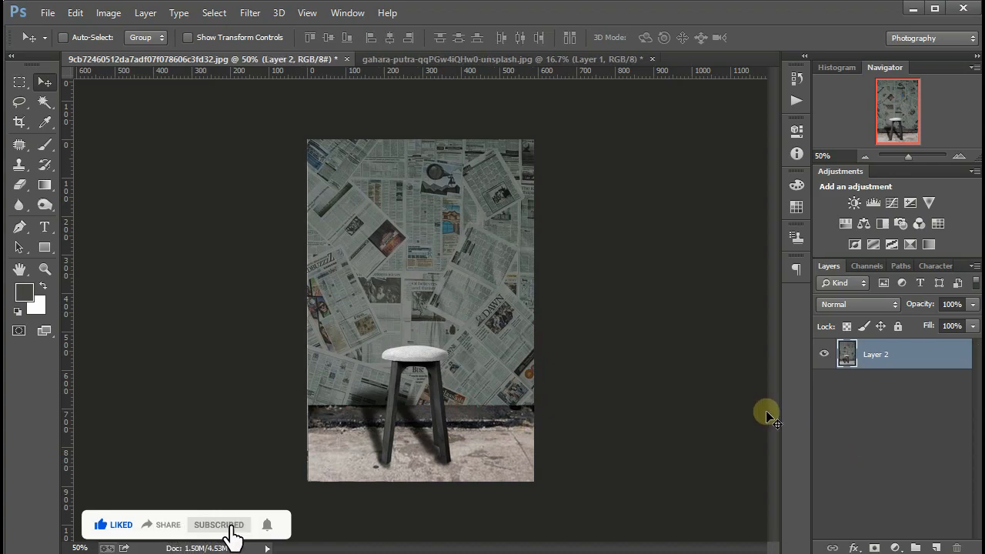
key(ctrl+shift+a)
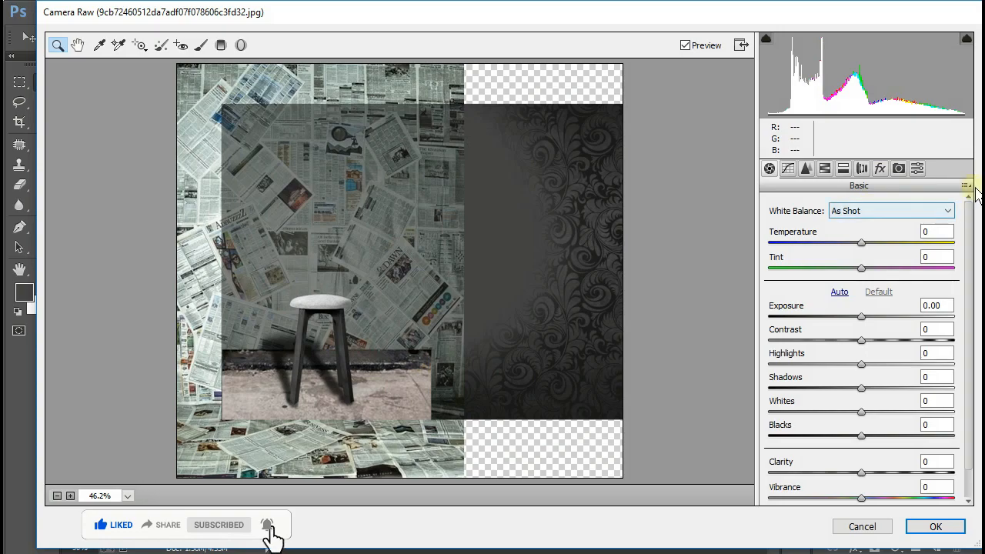
click(915, 171)
click(850, 211)
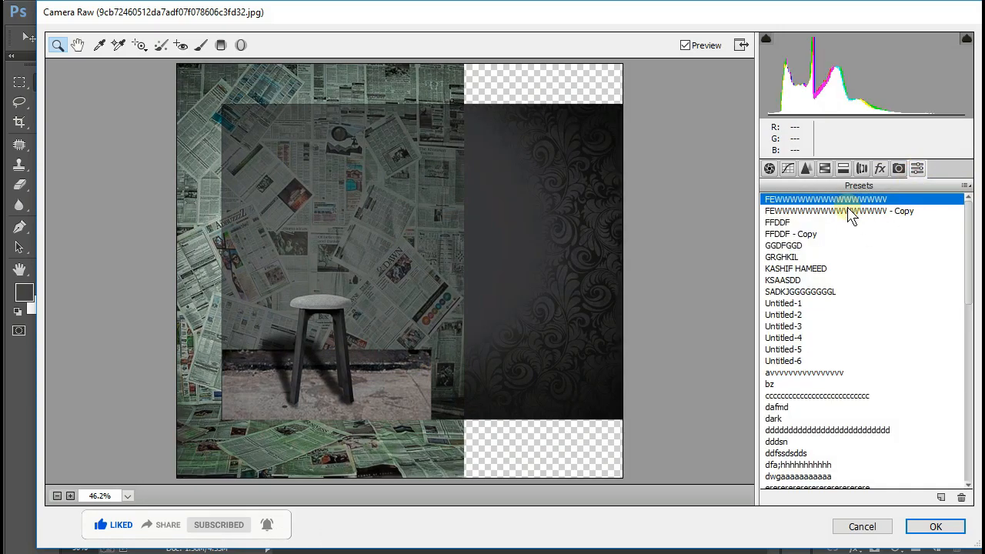
click(836, 236)
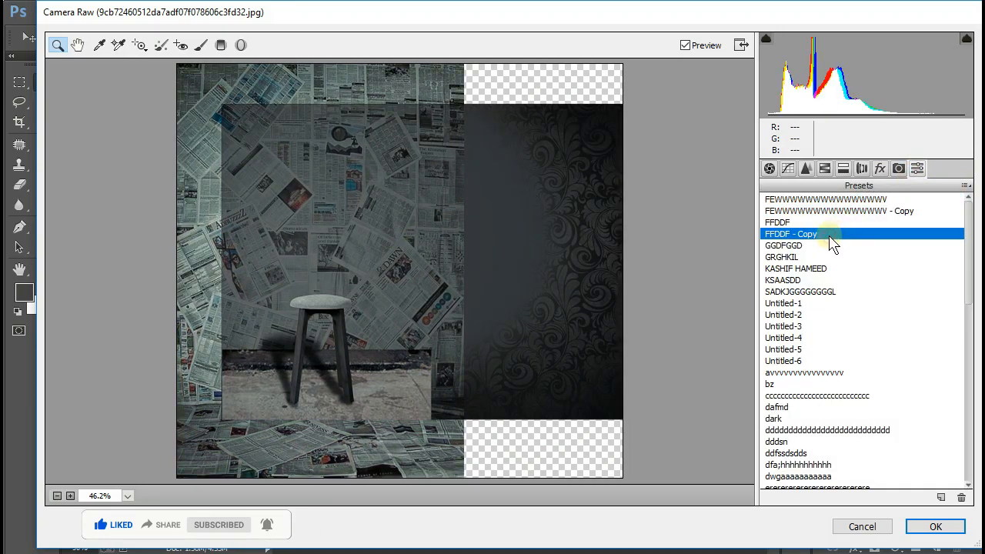
key(Return)
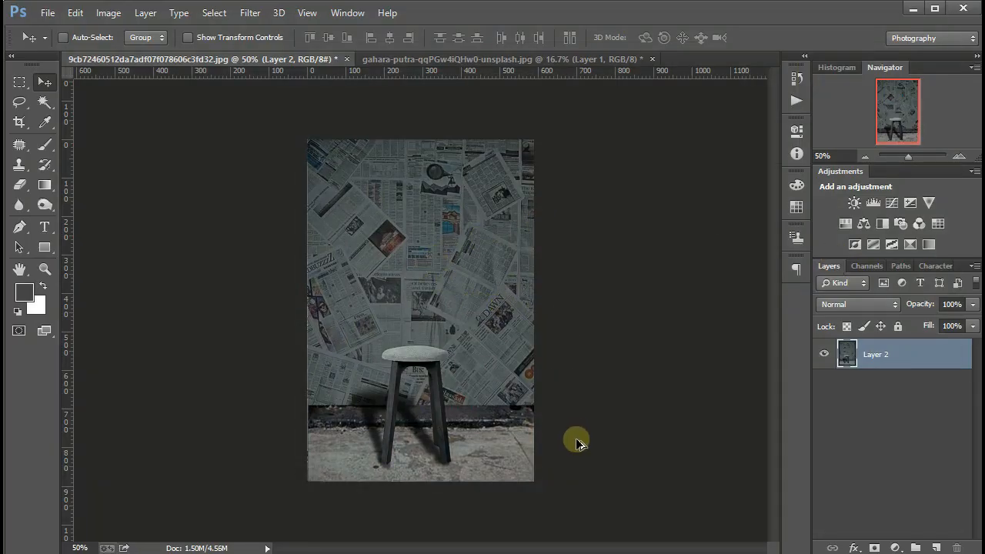
Save the graded newspaper version as the JPEG sdasdasdasdasda in New folder (6) on Local Disk (D:).
key(ctrl+shift+s)
text(sdasdasdasdasda)
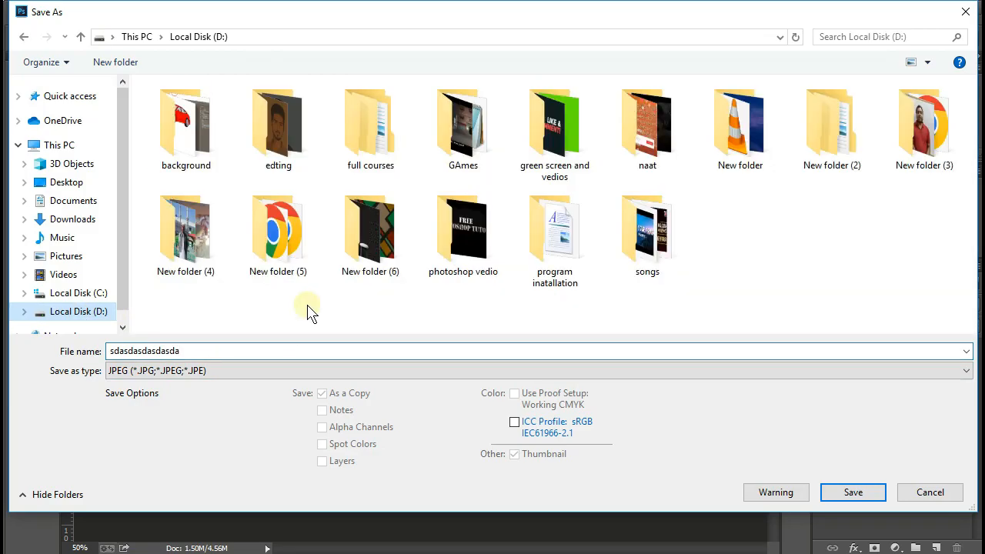
double_click(385, 248)
click(853, 492)
click(572, 206)
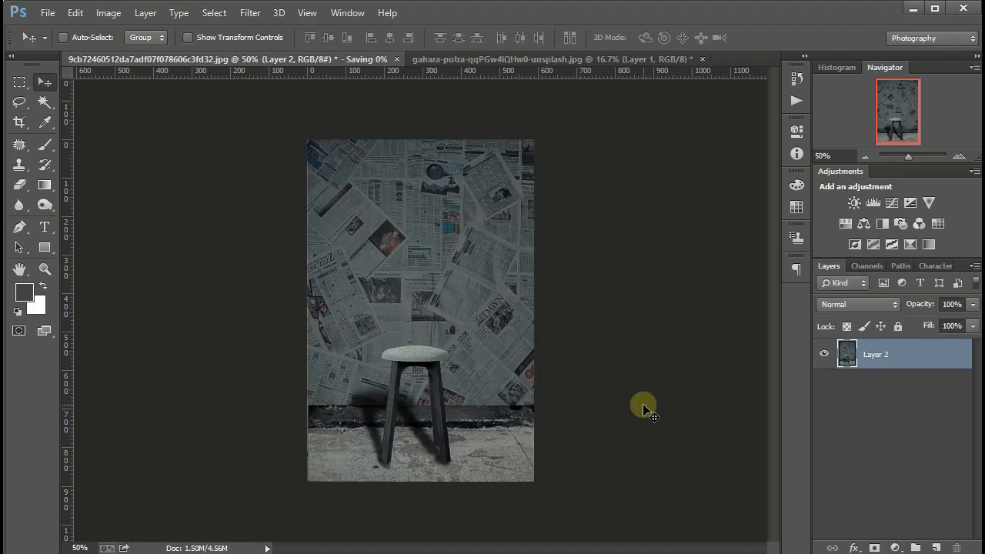
Undo the grading and the layer merge, then hide the newspaper Layer 6 and show the multicoloured Layer 5.
key(ctrl+alt+z)
key(ctrl+alt+z)
click(900, 474)
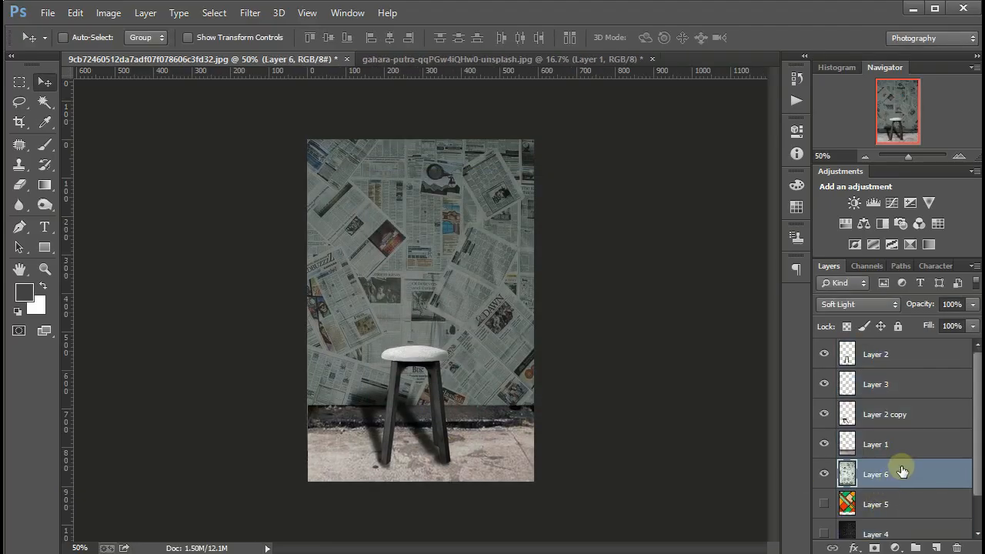
scroll(904, 472, down, 1)
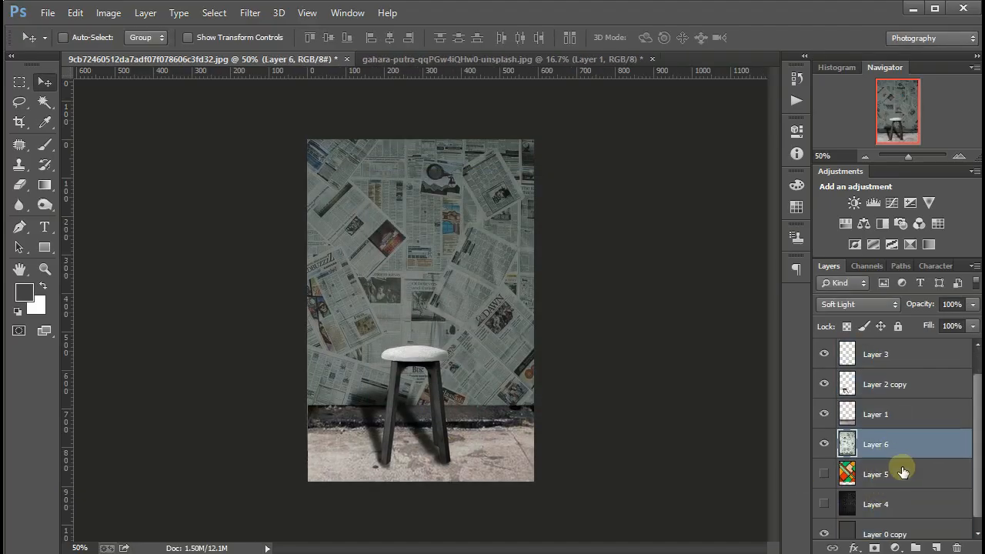
click(825, 444)
click(825, 474)
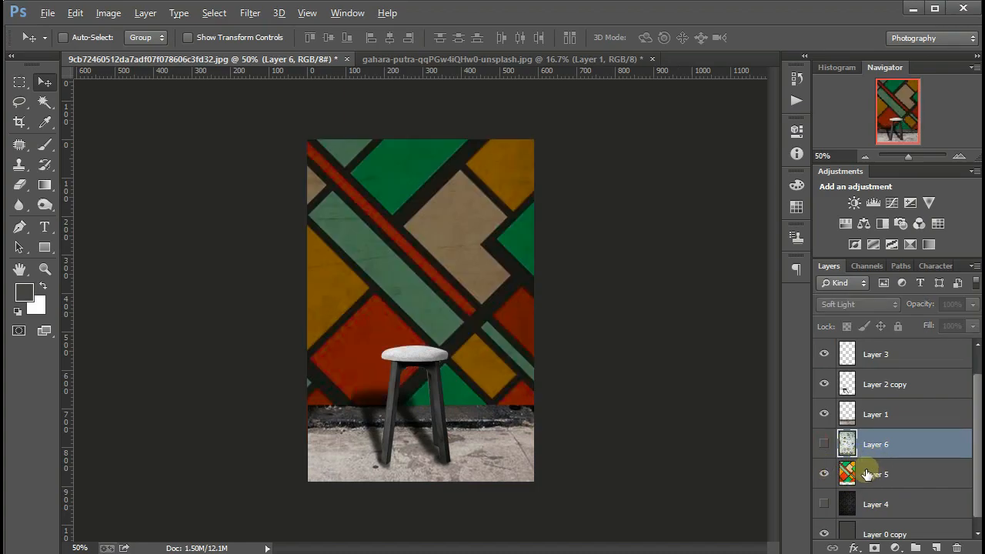
Merge all layers of the multicoloured composite and apply the Camera Raw preset FFDDF - Copy to it.
key(ctrl+alt+a)
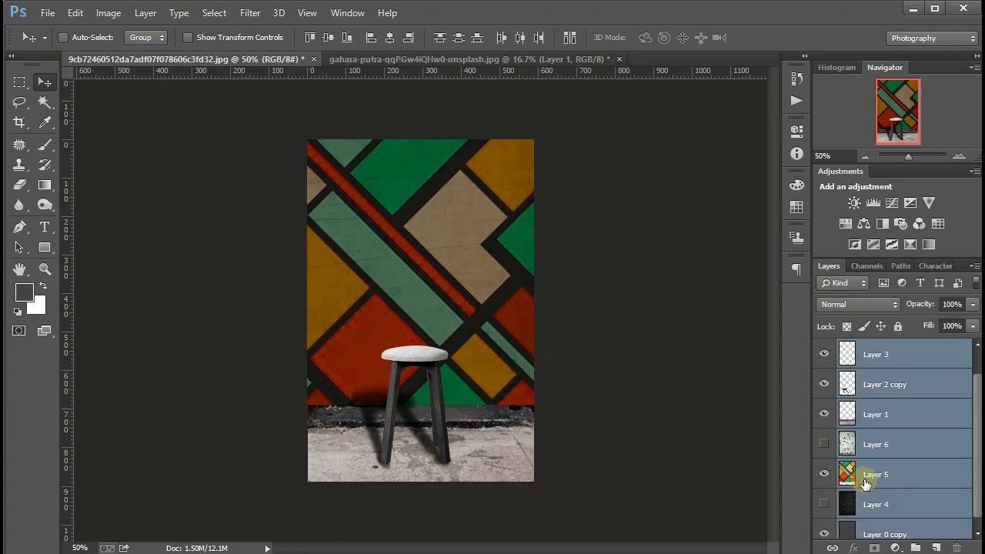
key(ctrl+e)
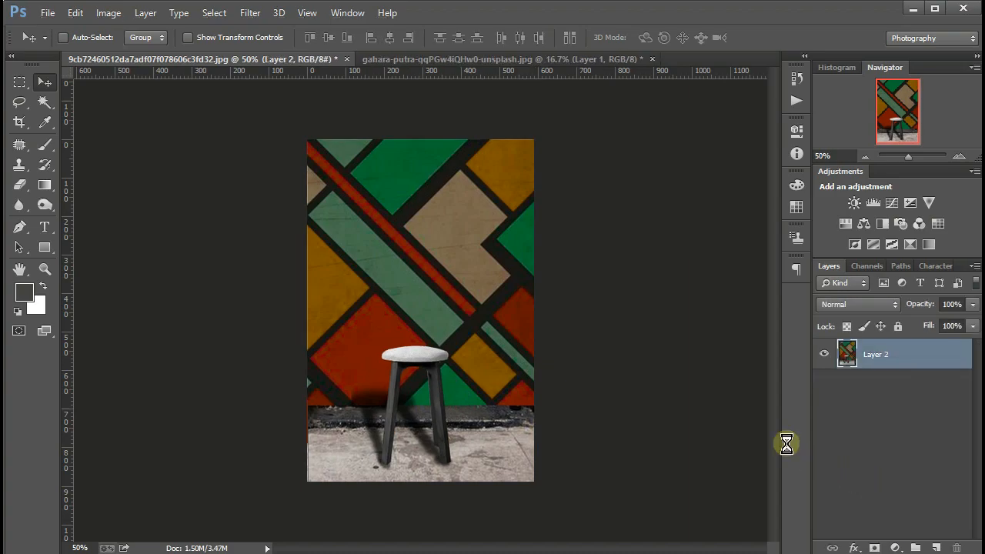
key(ctrl+shift+a)
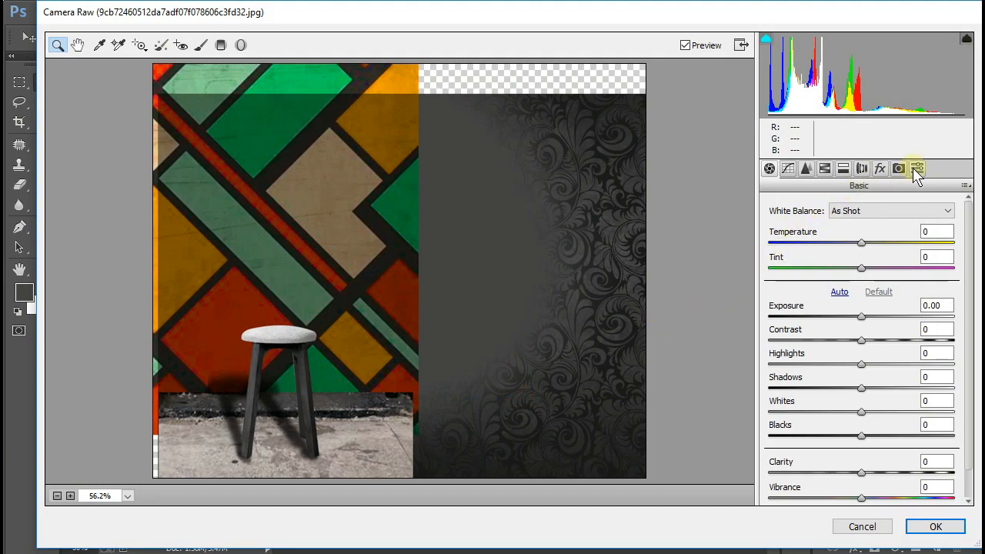
click(917, 171)
click(875, 212)
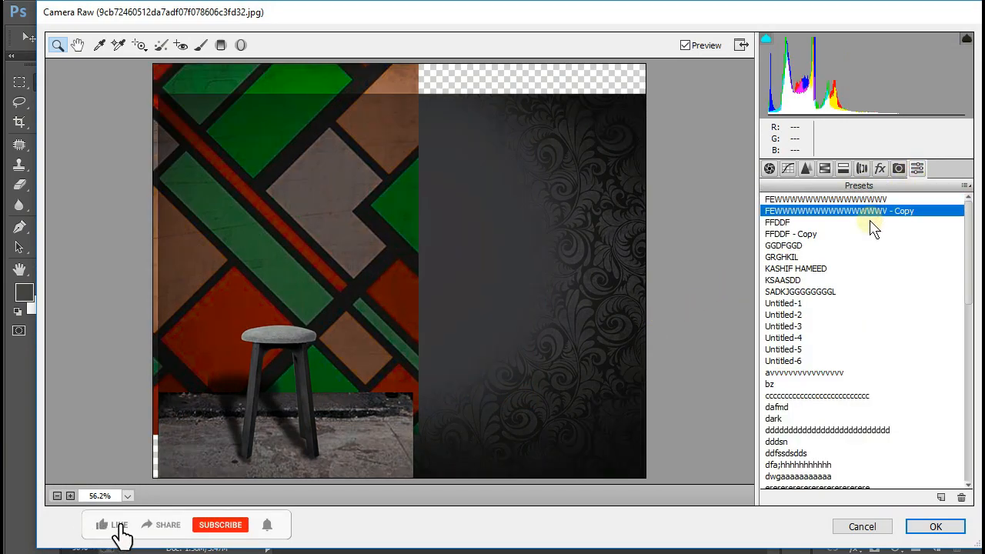
click(868, 235)
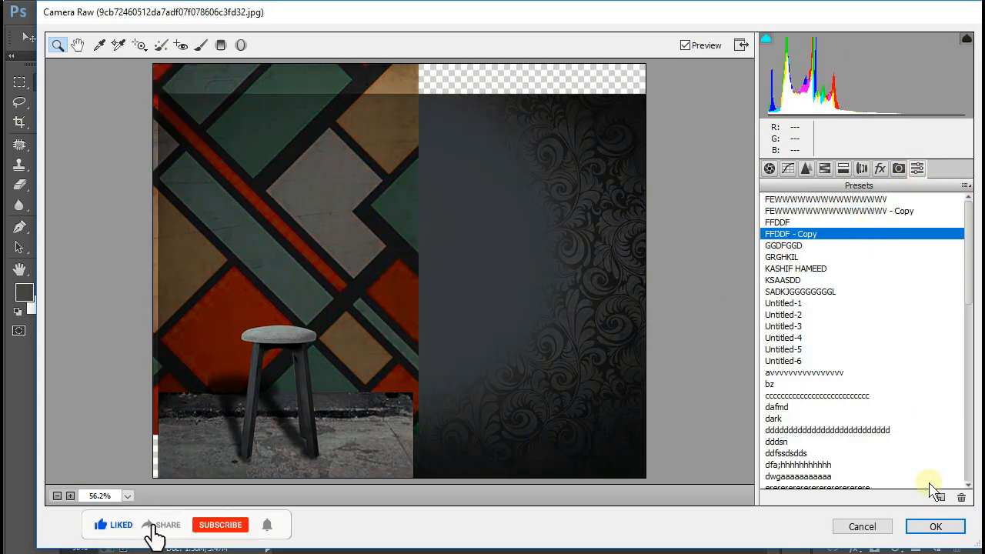
click(934, 526)
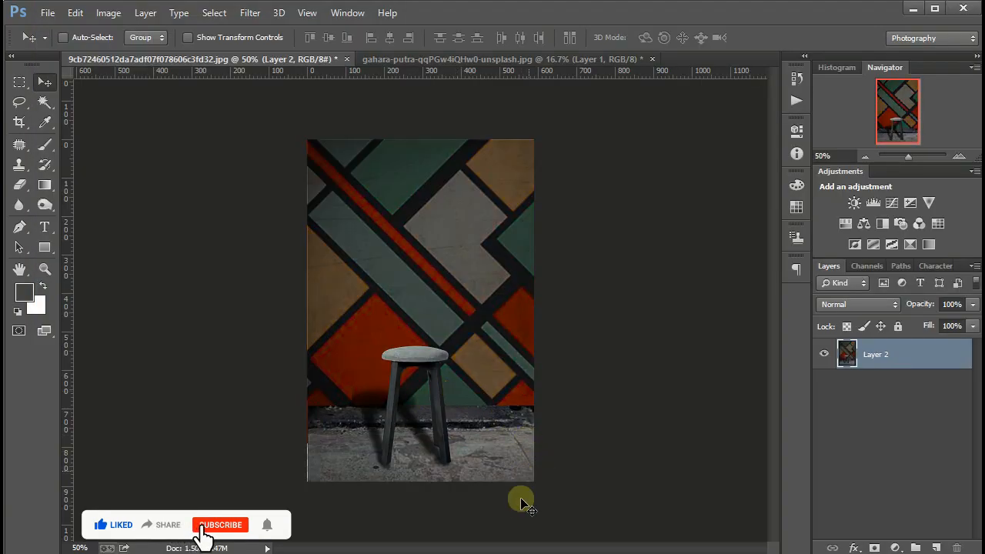
Save the graded multicoloured version as the JPEG saasdadasdsdadsa in New folder (6) on Local Disk (D:), with quality 12.
key(ctrl+shift+s)
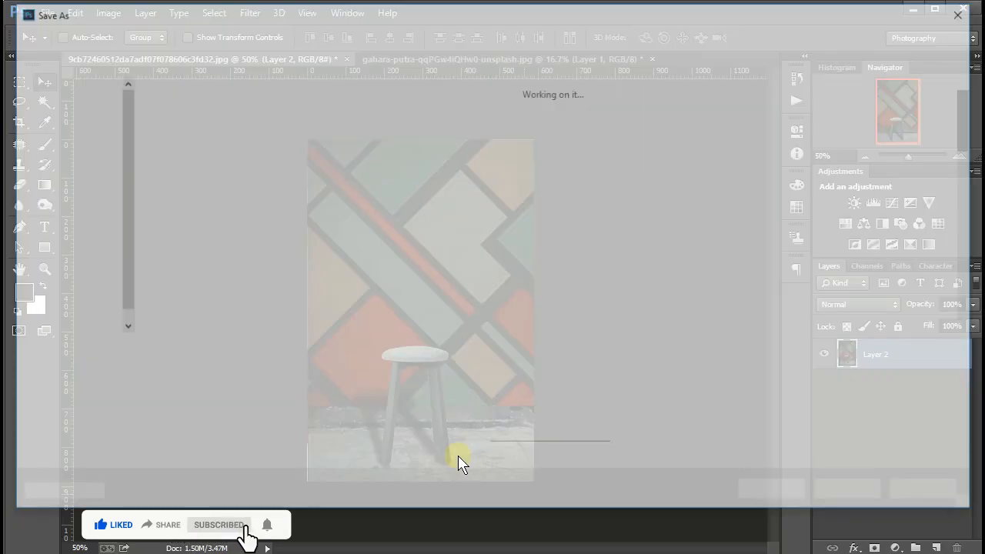
text(dsdasdaasdsda)
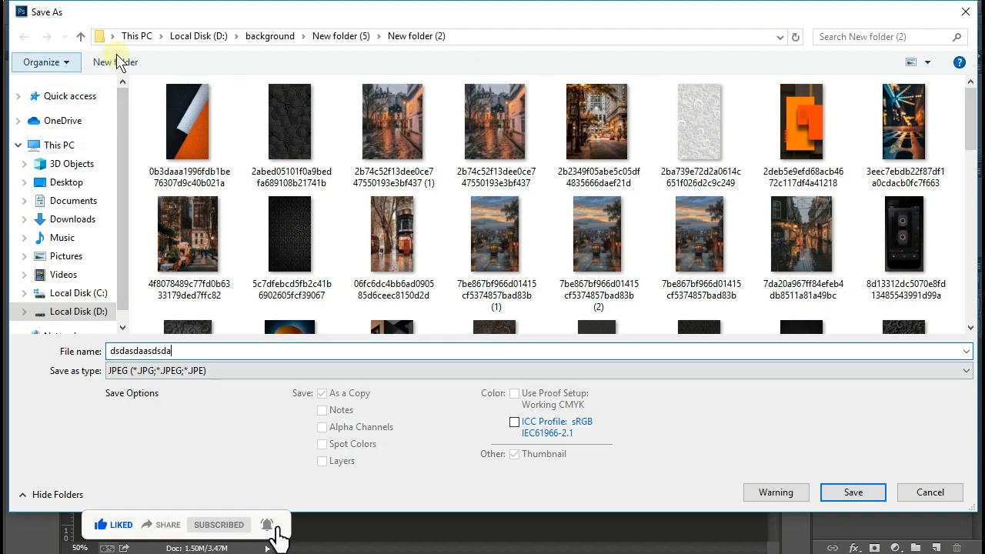
click(202, 37)
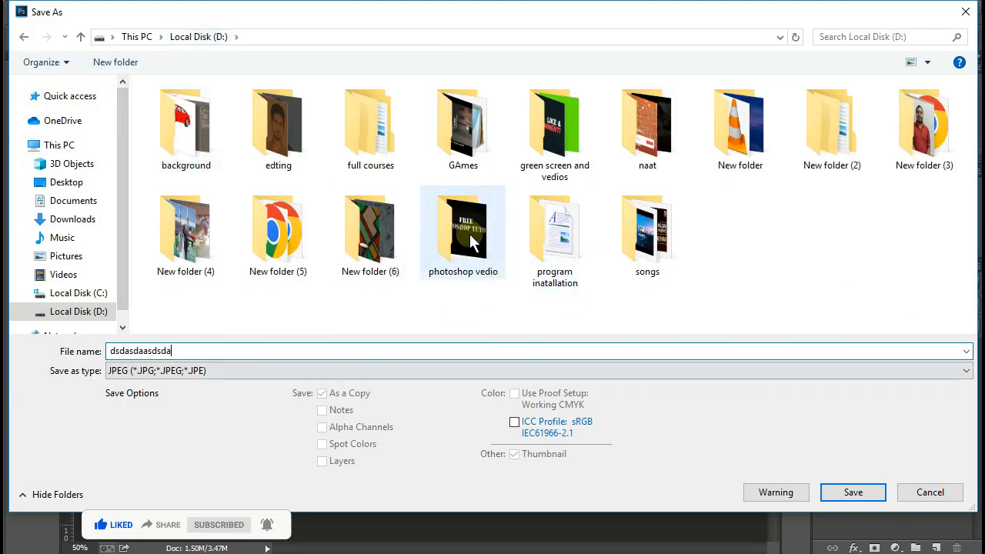
click(384, 258)
double_click(385, 258)
double_click(264, 352)
text(saasdadasd)
text(sadsda)
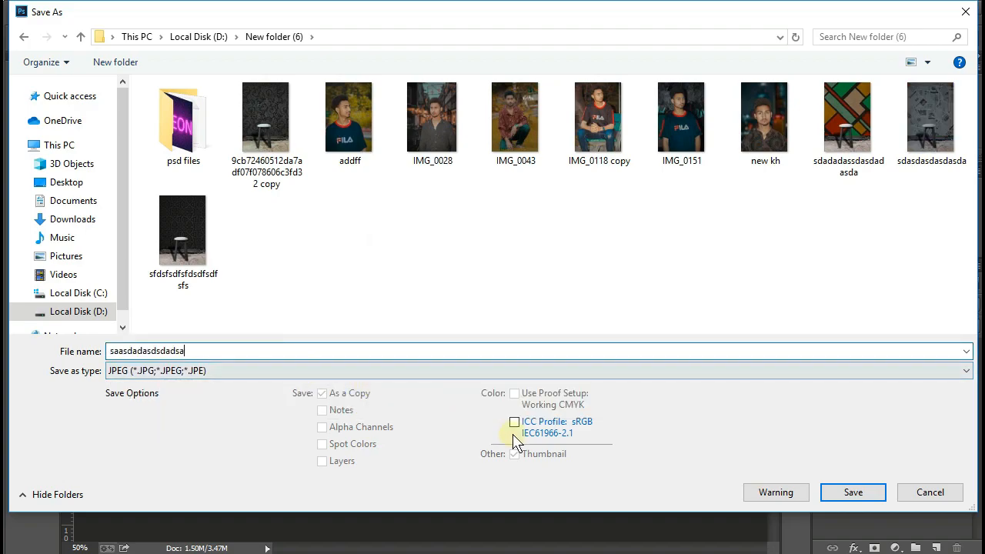
click(849, 494)
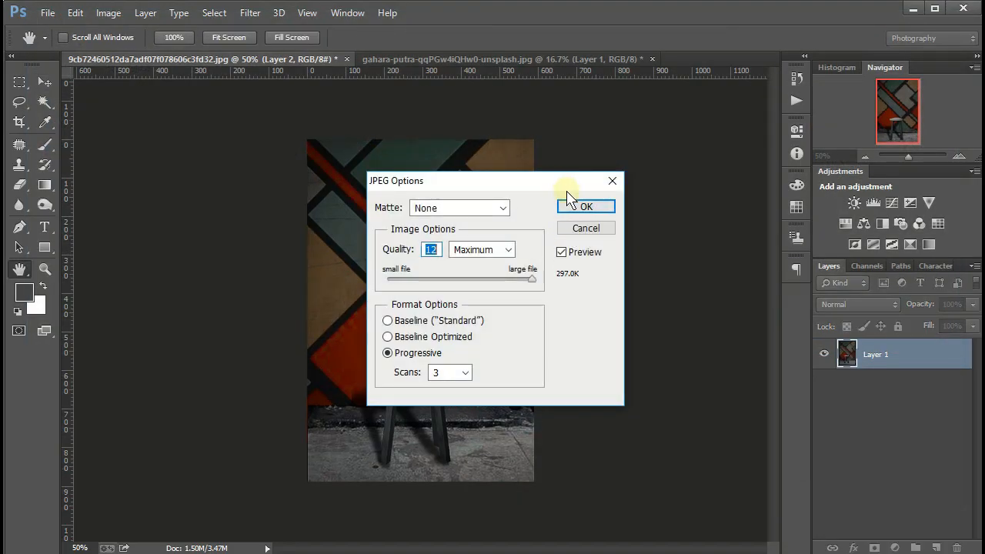
click(585, 206)
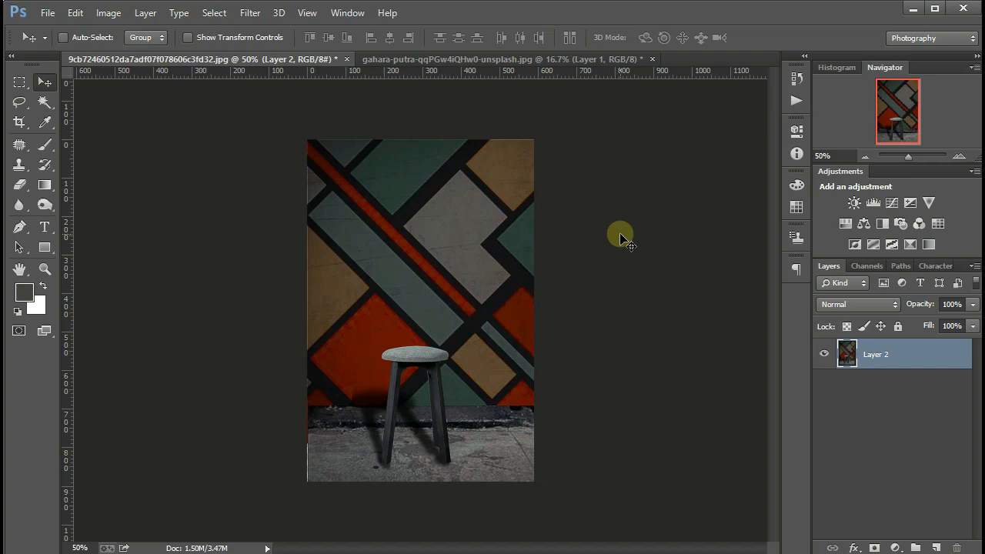